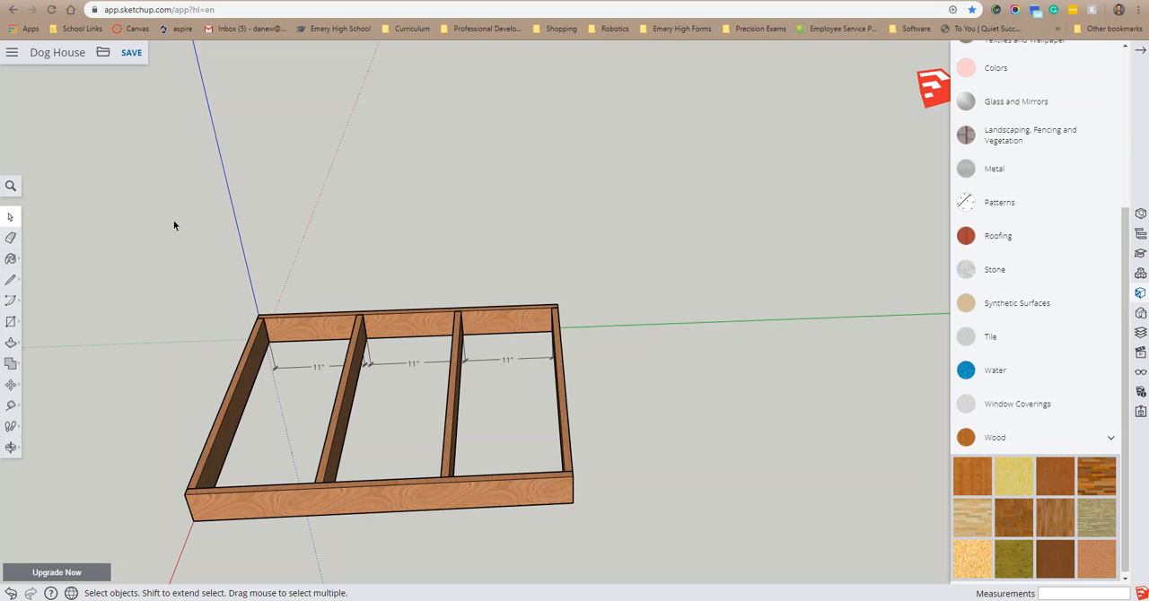
Step: Look over the hand-drawn dog house sketch and its dimensions in the photo viewer, and return to the floor frame model
middle_drag(751, 504, 748, 415)
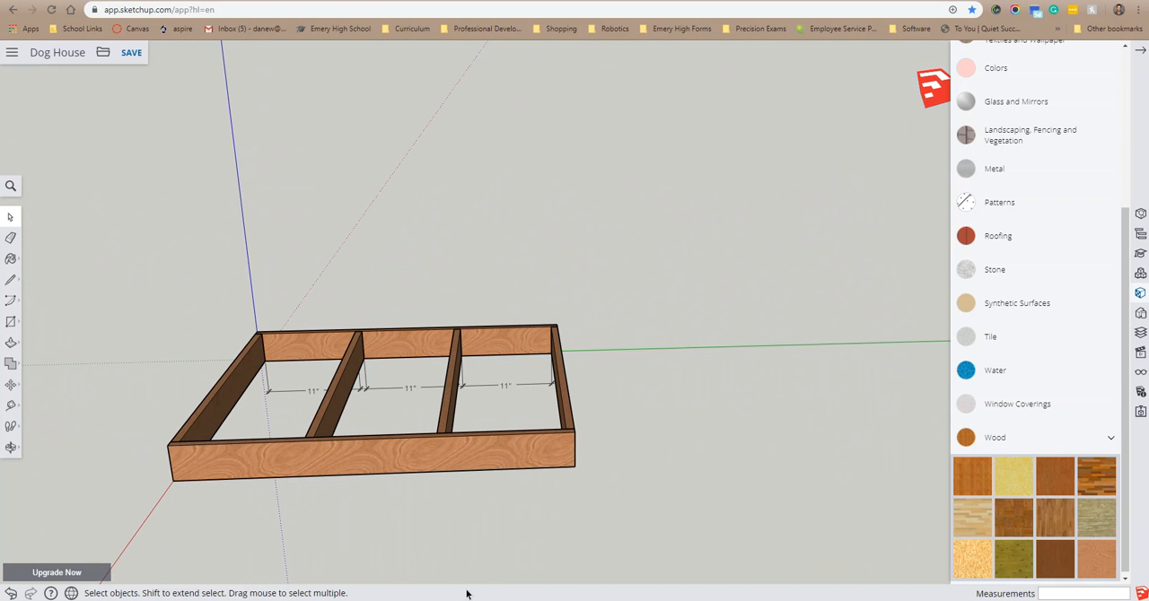
click(435, 599)
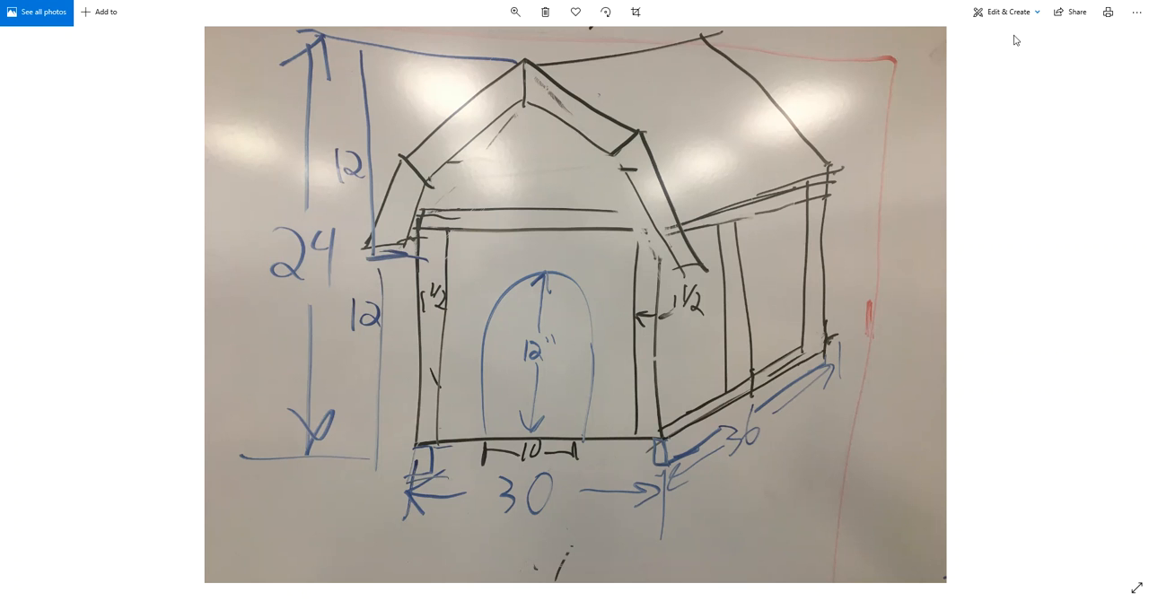
key(alt+Tab)
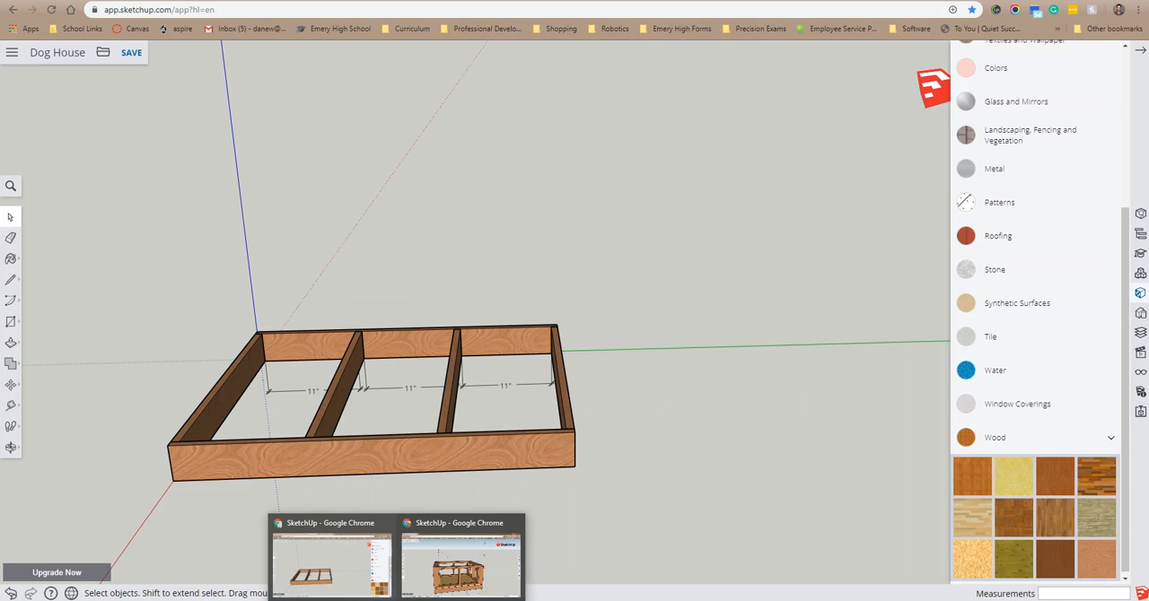
Step: Switch to the Dog House 2 model and examine its floor, wall framing and top plates from several angles
click(485, 583)
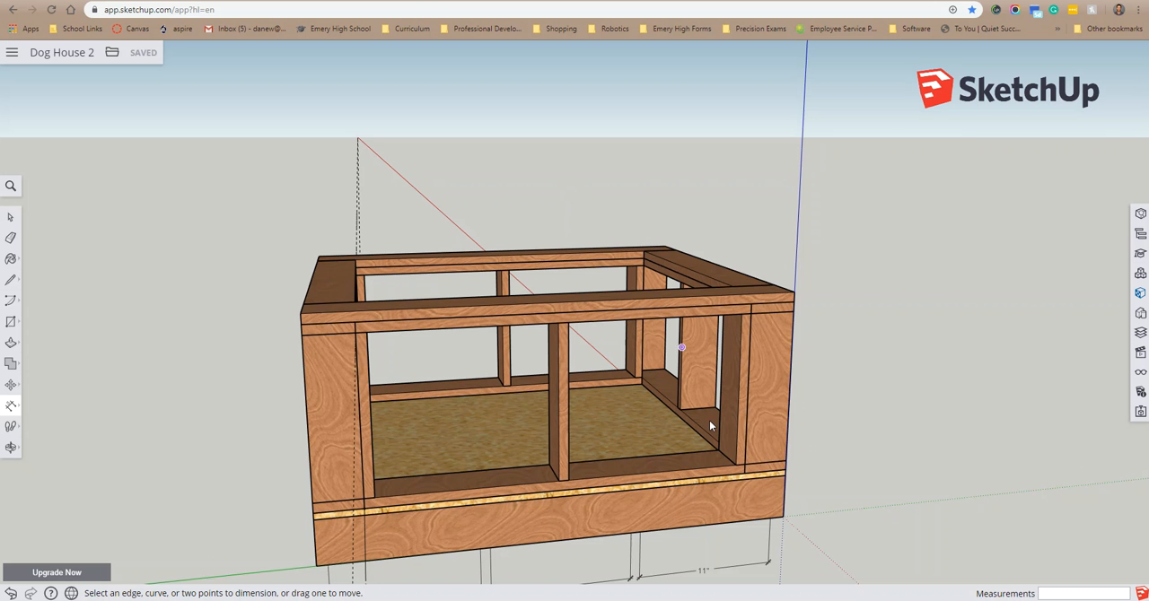
scroll(781, 449, down, 3)
middle_drag(859, 478, 790, 458)
middle_drag(361, 459, 690, 460)
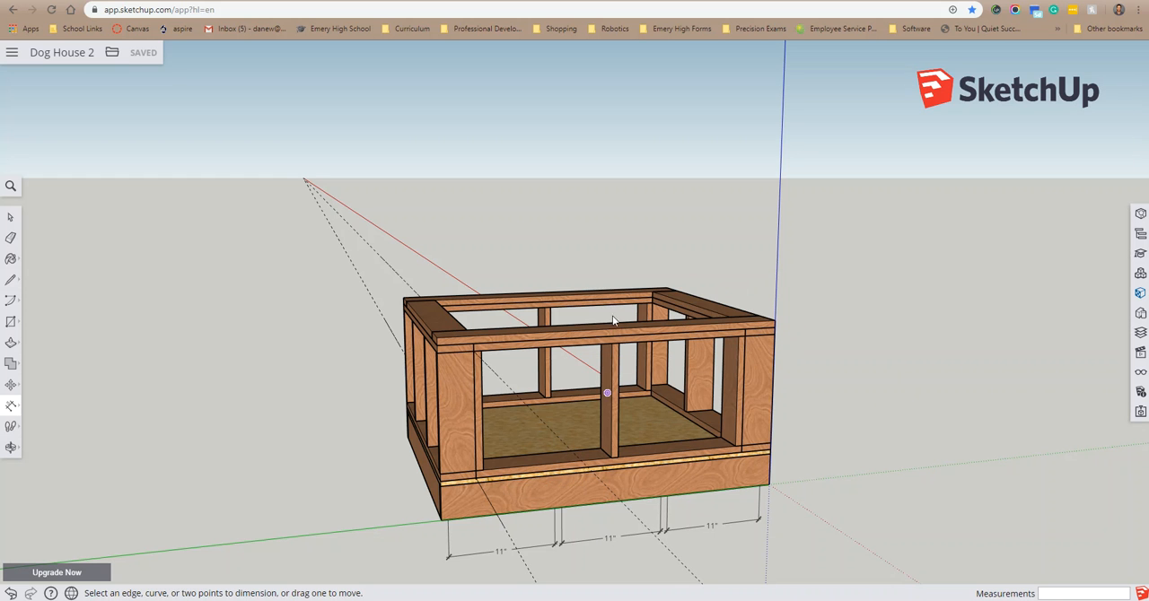
middle_drag(462, 448, 624, 462)
middle_drag(563, 511, 263, 409)
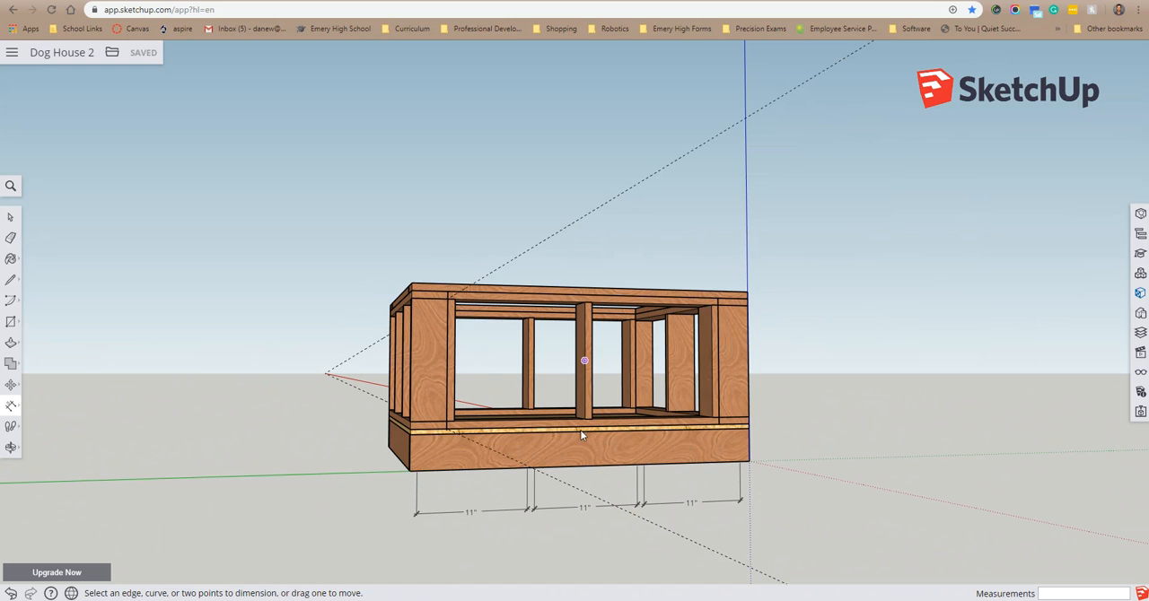
middle_drag(903, 371, 816, 494)
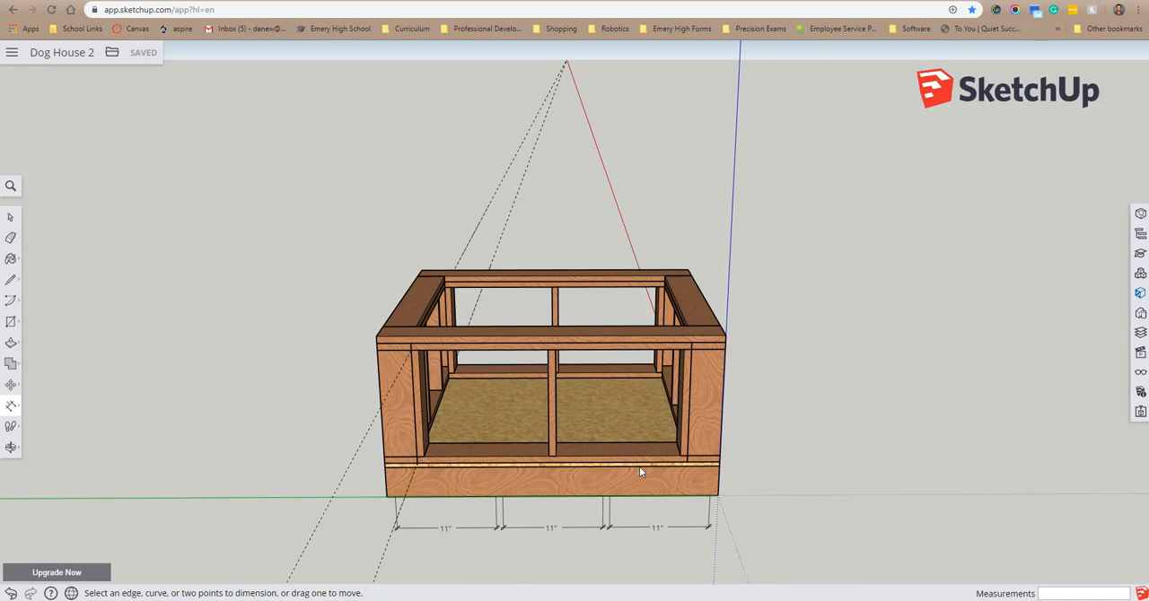
middle_drag(674, 474, 580, 489)
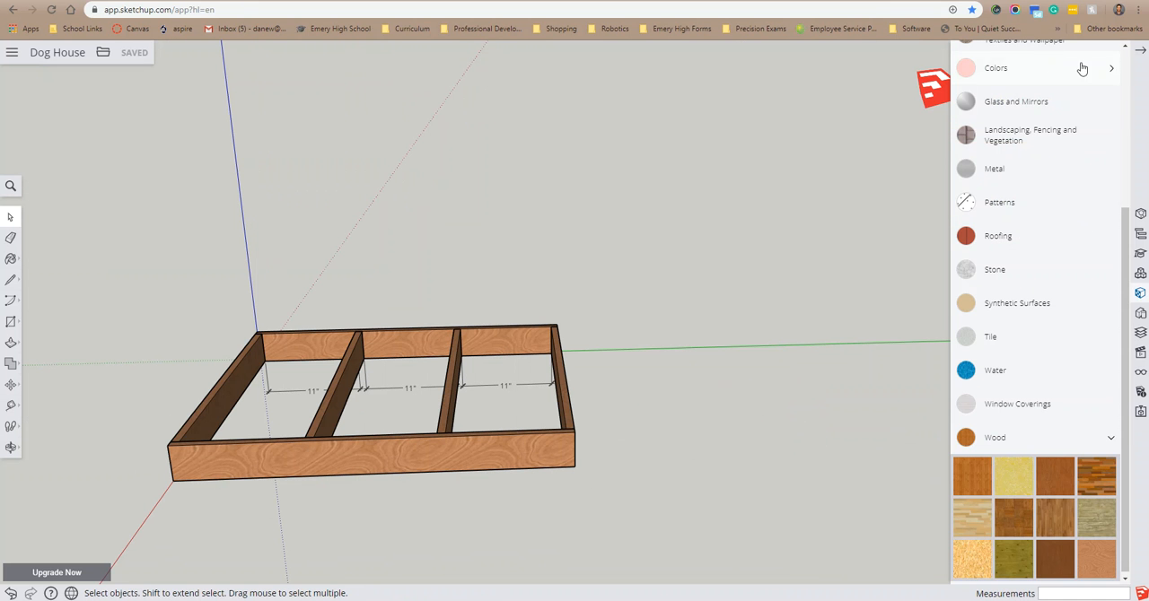
Step: In the Dog House model, draw a 30 by 36 inch rectangle on the ground beside the floor frame
click(1140, 50)
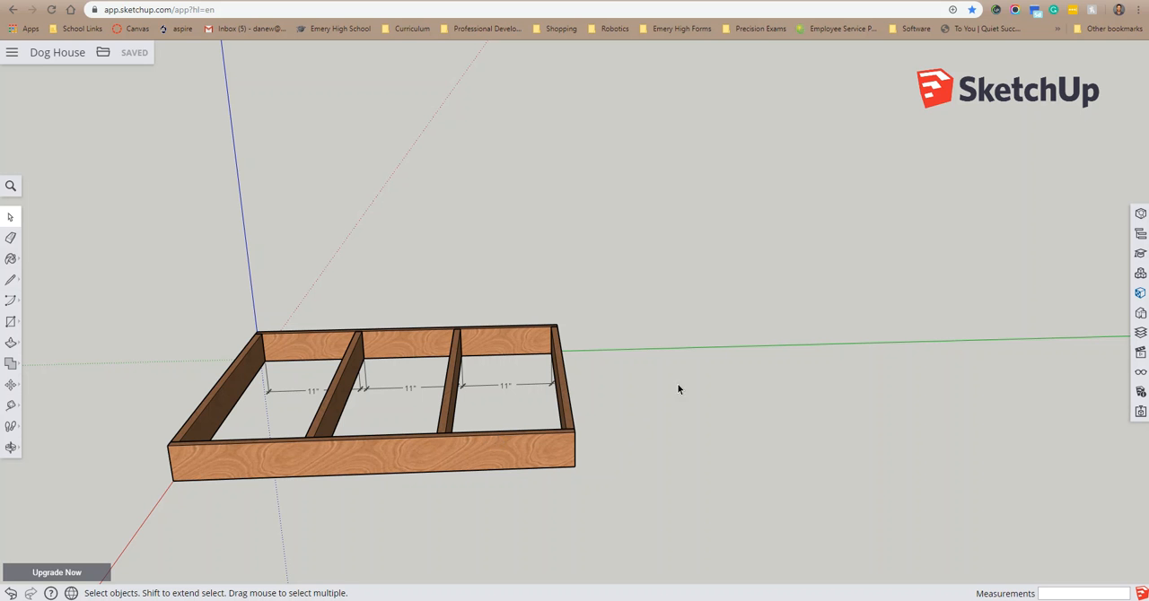
scroll(834, 380, up, 1)
scroll(834, 380, down, 1)
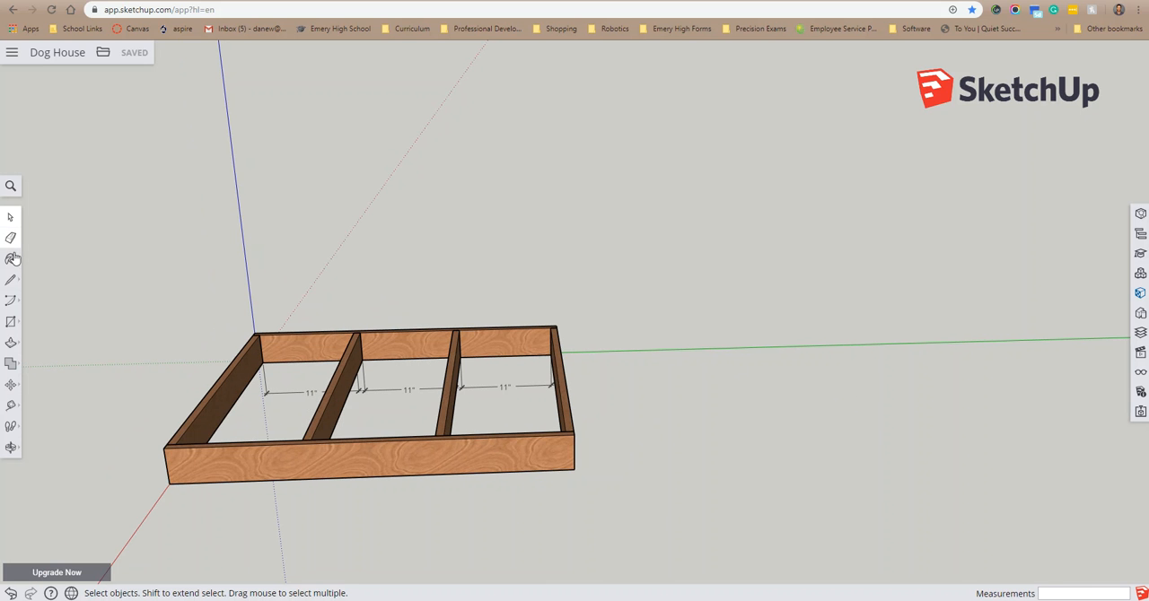
key(o)
drag(805, 486, 734, 587)
key(space)
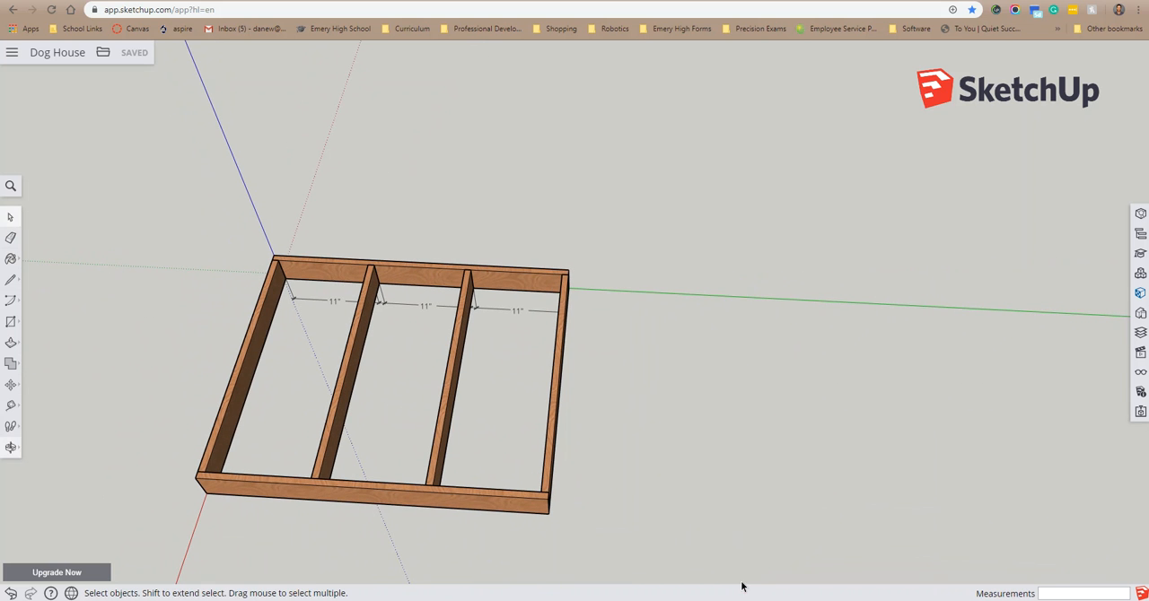
click(11, 324)
middle_drag(688, 298, 692, 379)
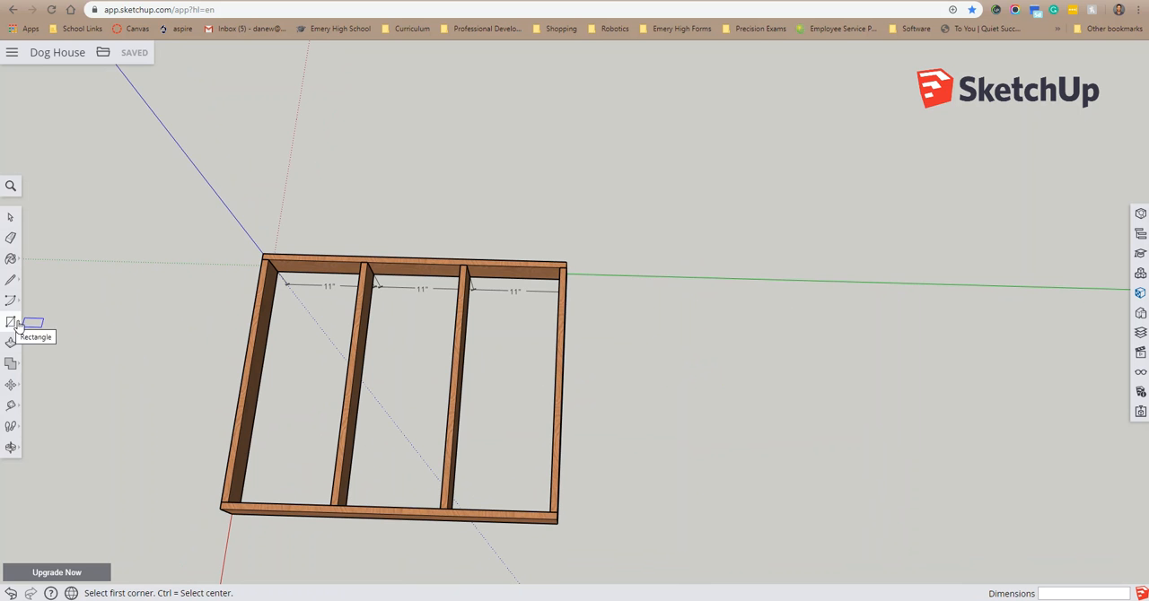
click(620, 275)
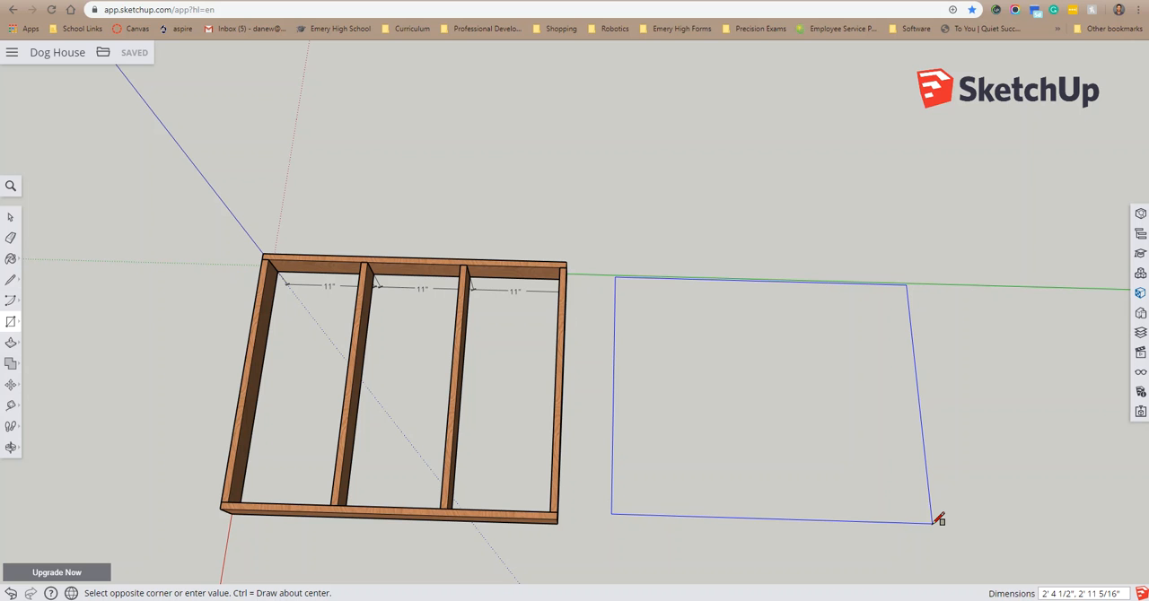
text(30.36)
key(Return)
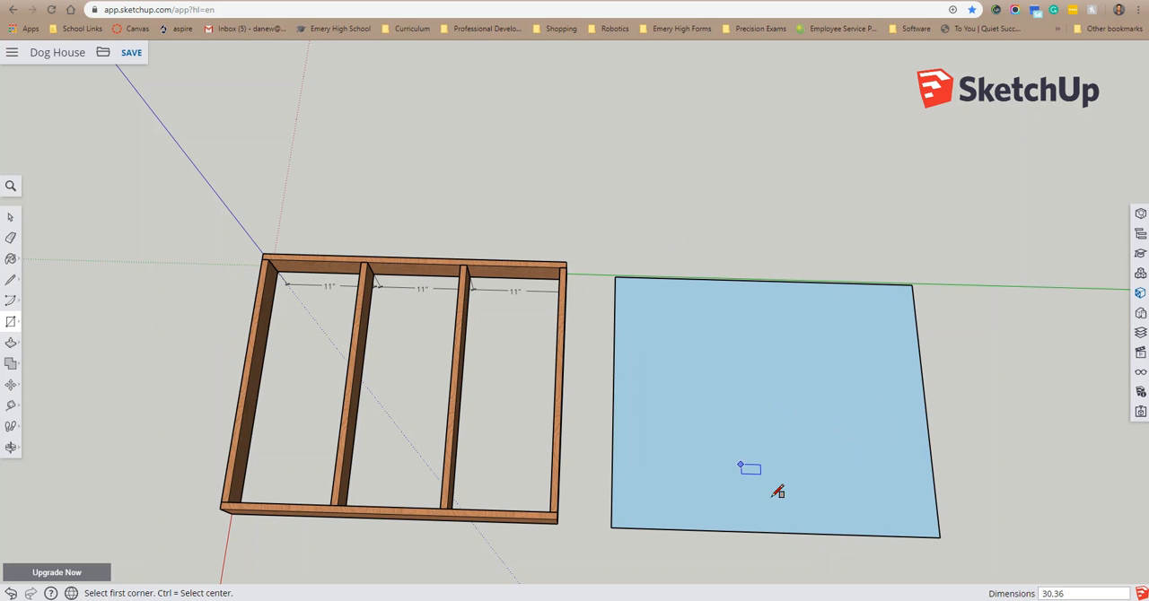
Step: Push/Pull the new rectangle upward by 1/2 inch to form the floor panel
middle_drag(1001, 519, 949, 314)
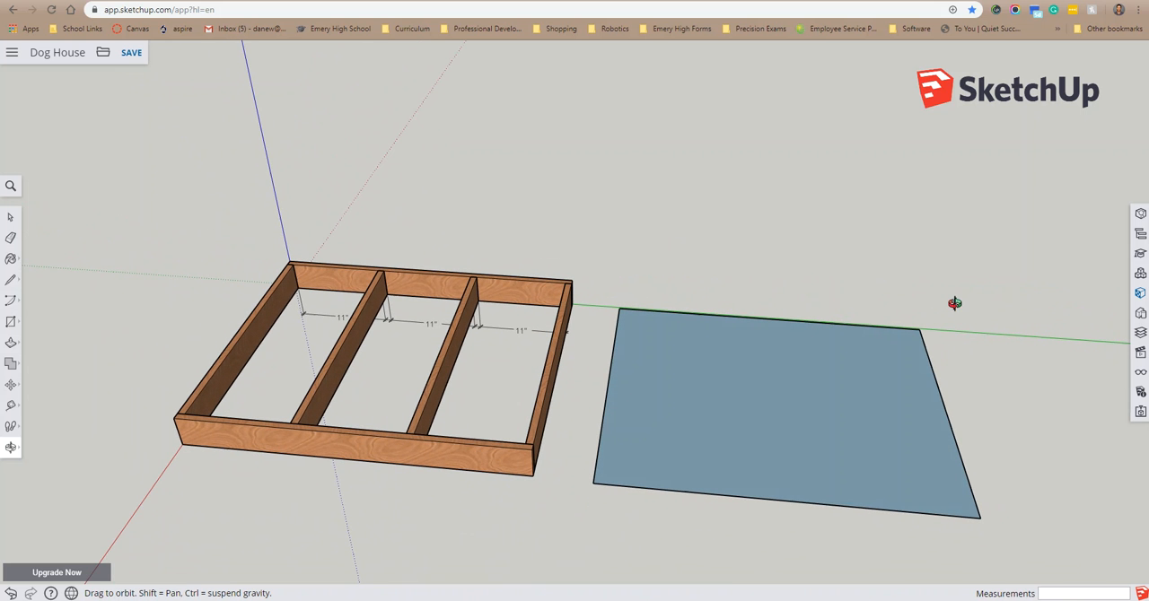
click(12, 343)
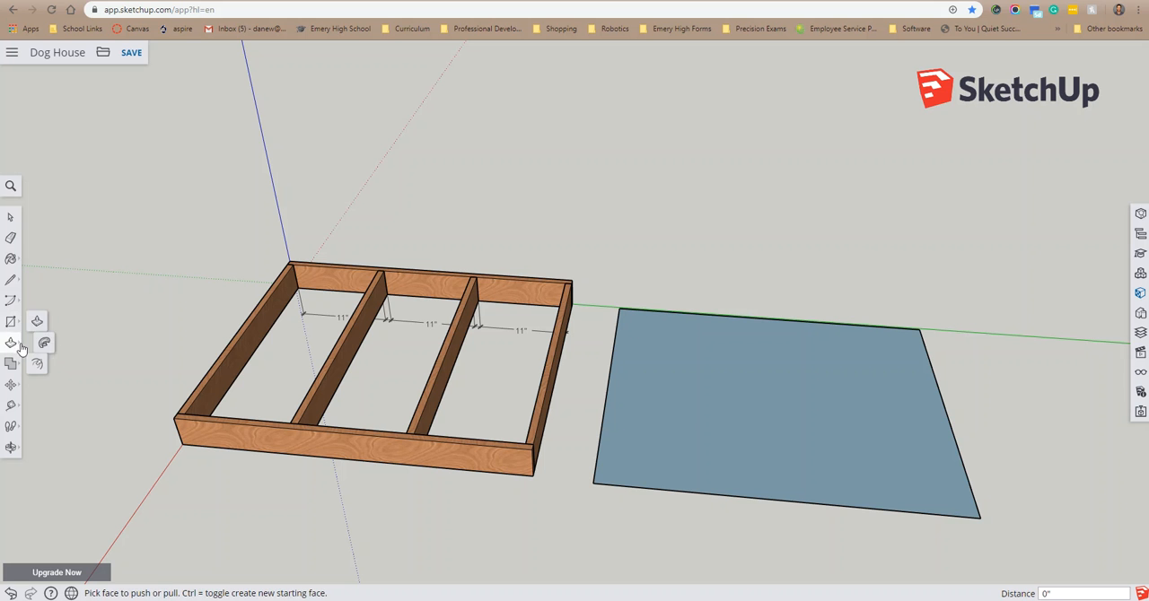
click(693, 445)
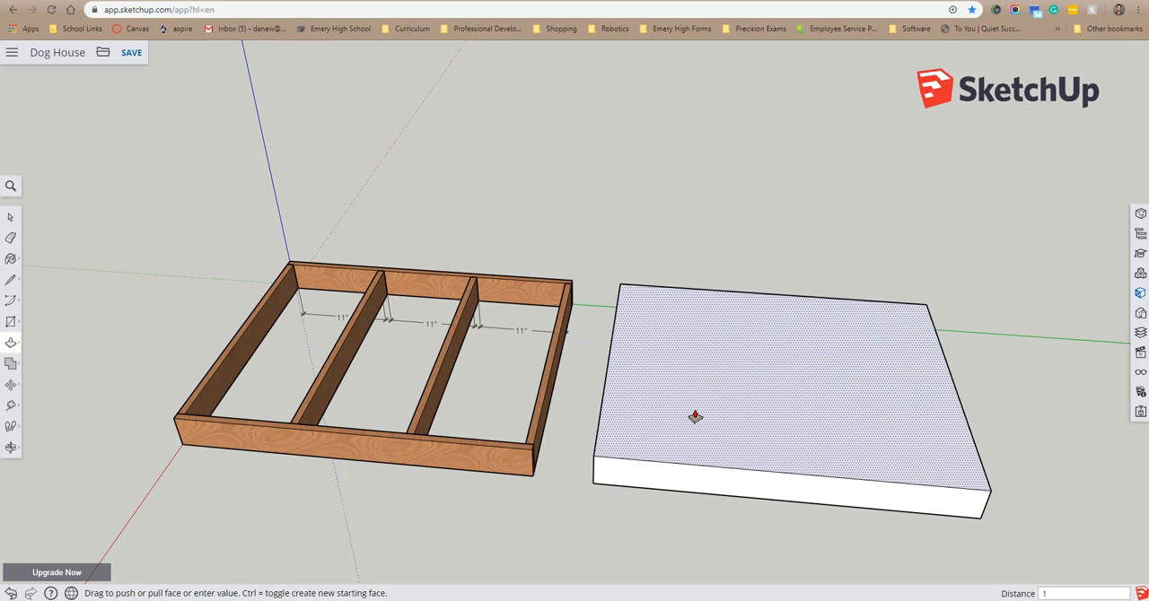
key(Return)
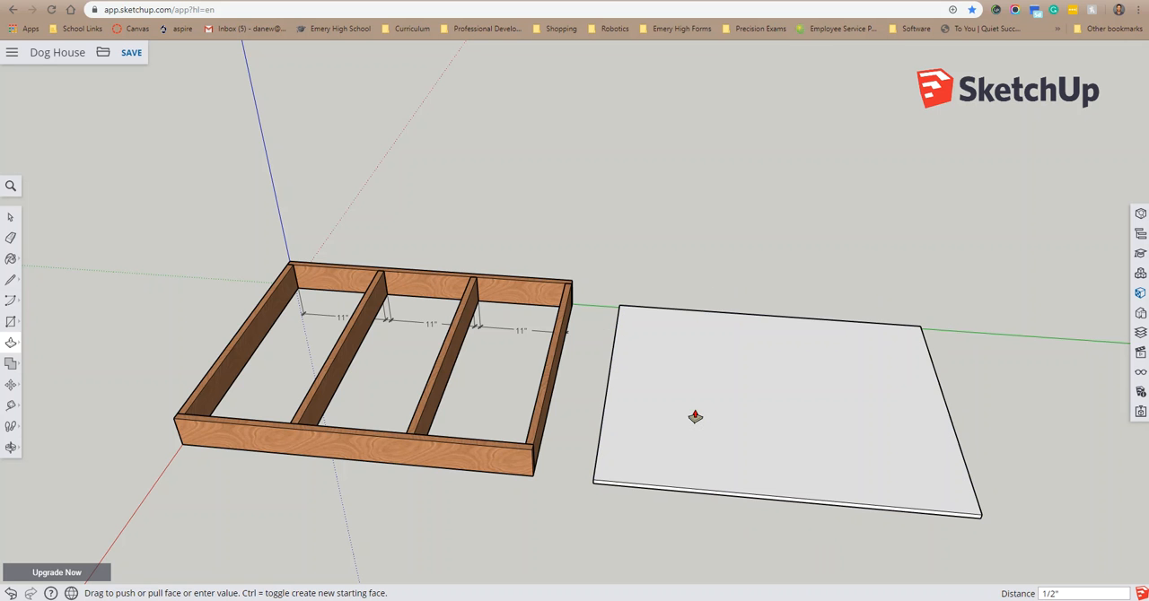
Step: Select the entire floor panel and paint it with the light golden chipboard-like material from the Wood category
key(space)
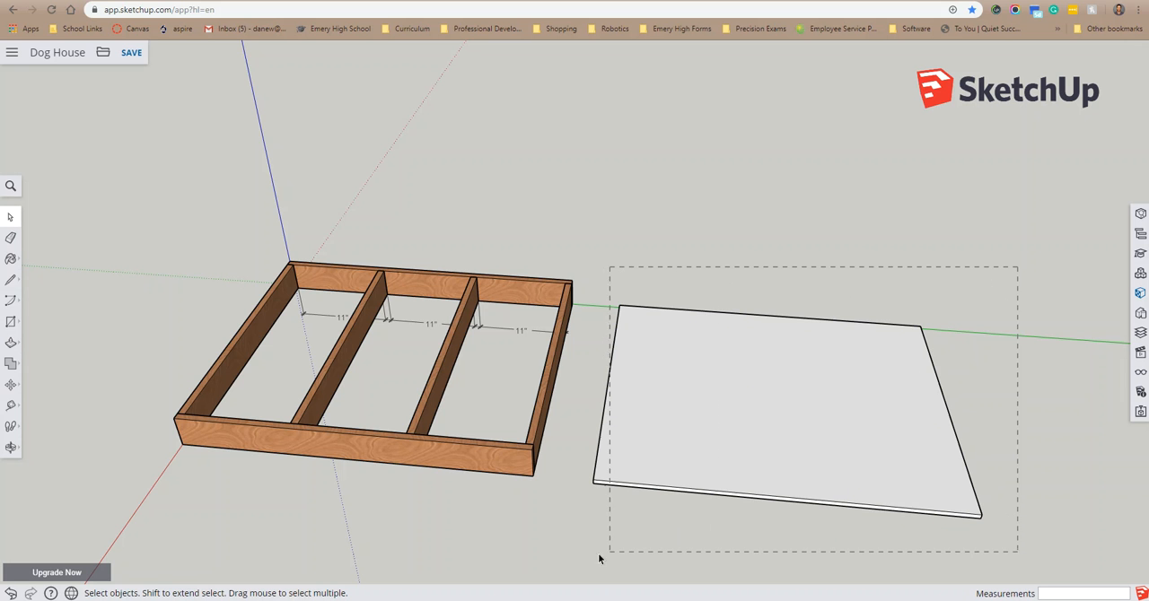
drag(583, 558, 586, 559)
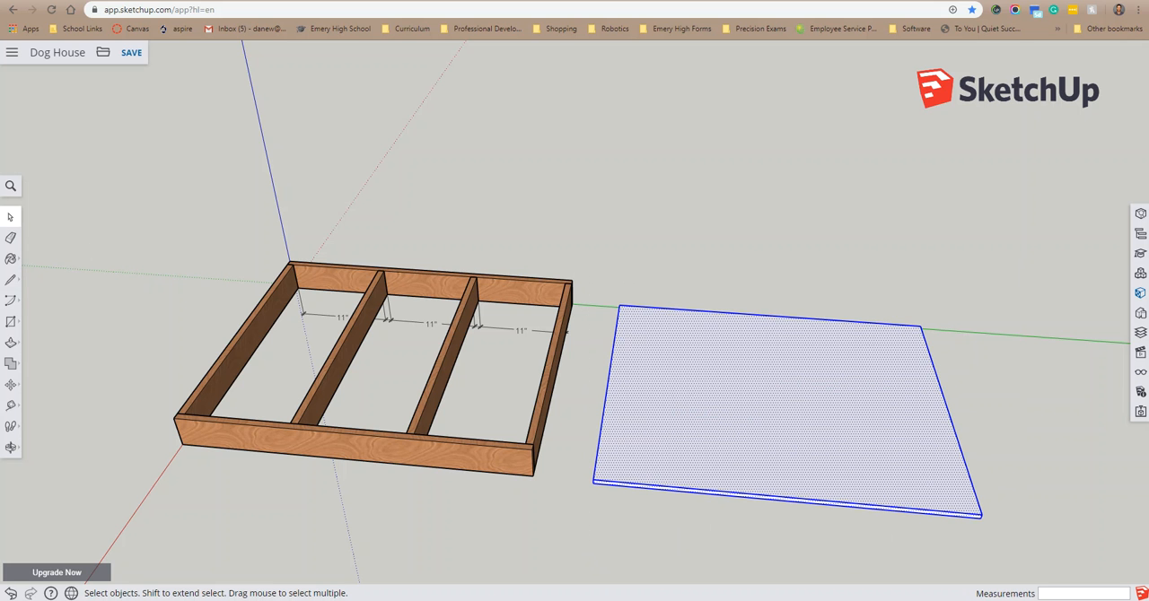
click(11, 259)
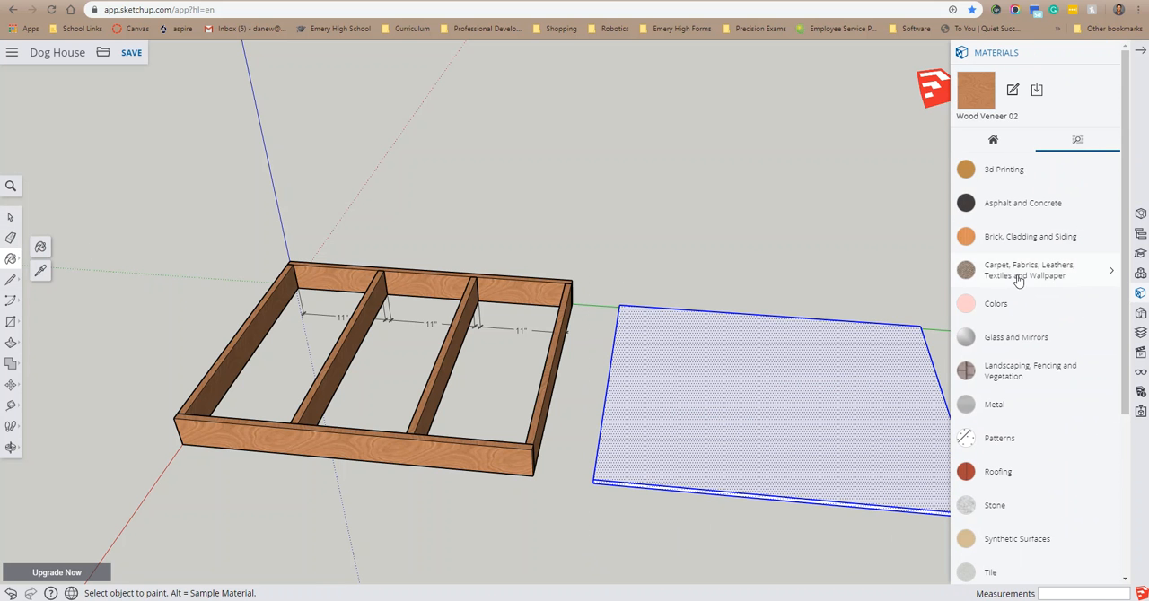
scroll(1024, 150, down, 1)
scroll(1032, 170, down, 3)
scroll(1053, 215, up, 3)
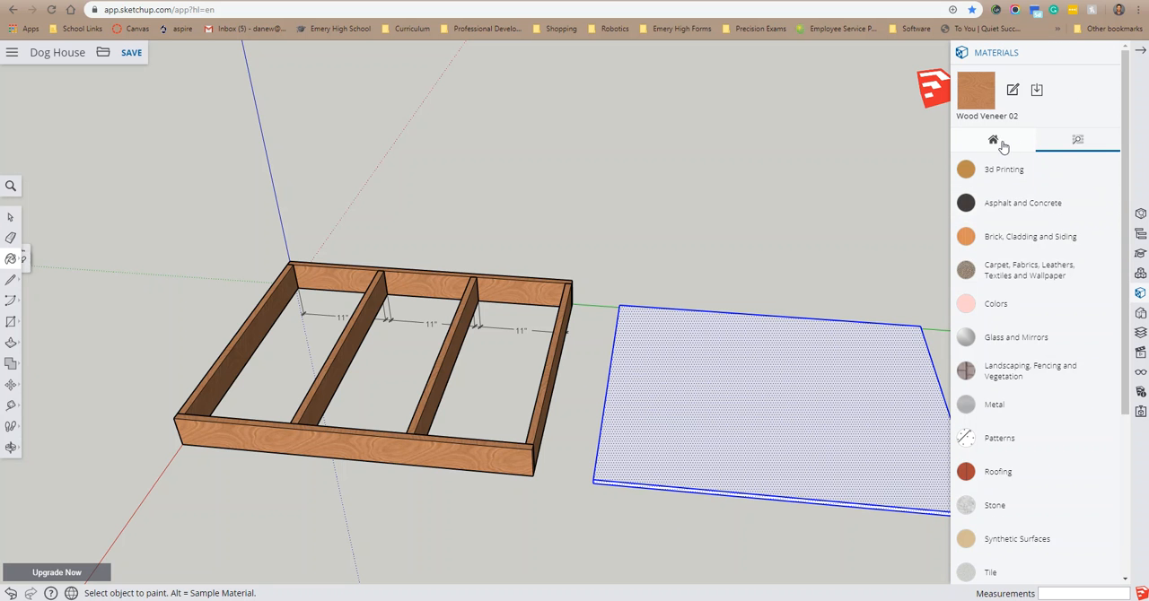
click(1002, 144)
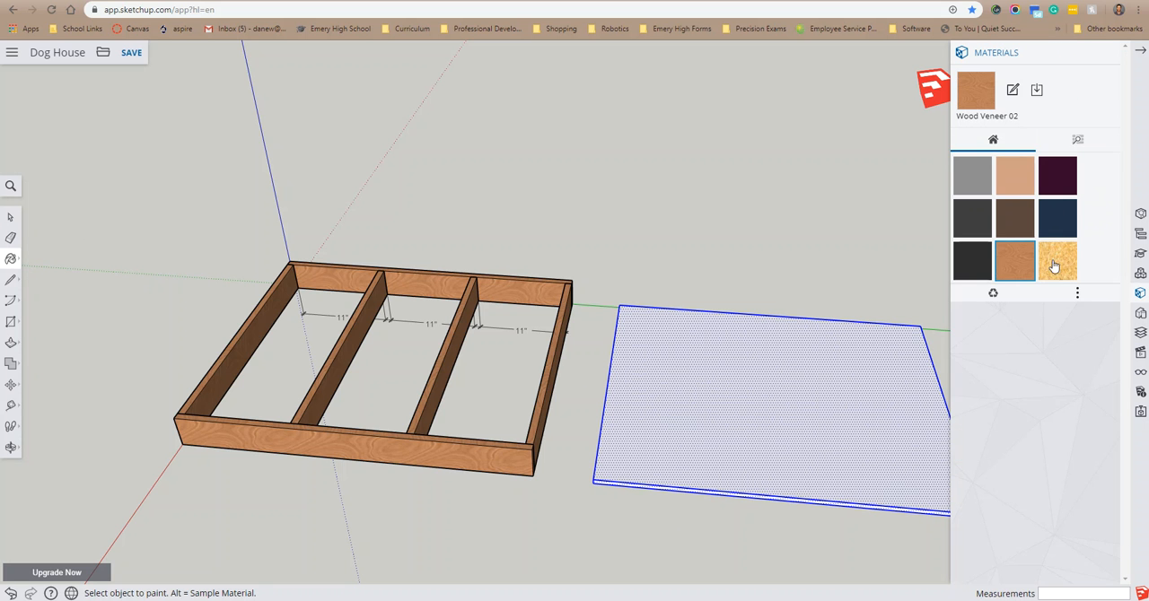
click(1079, 143)
scroll(1068, 238, down, 5)
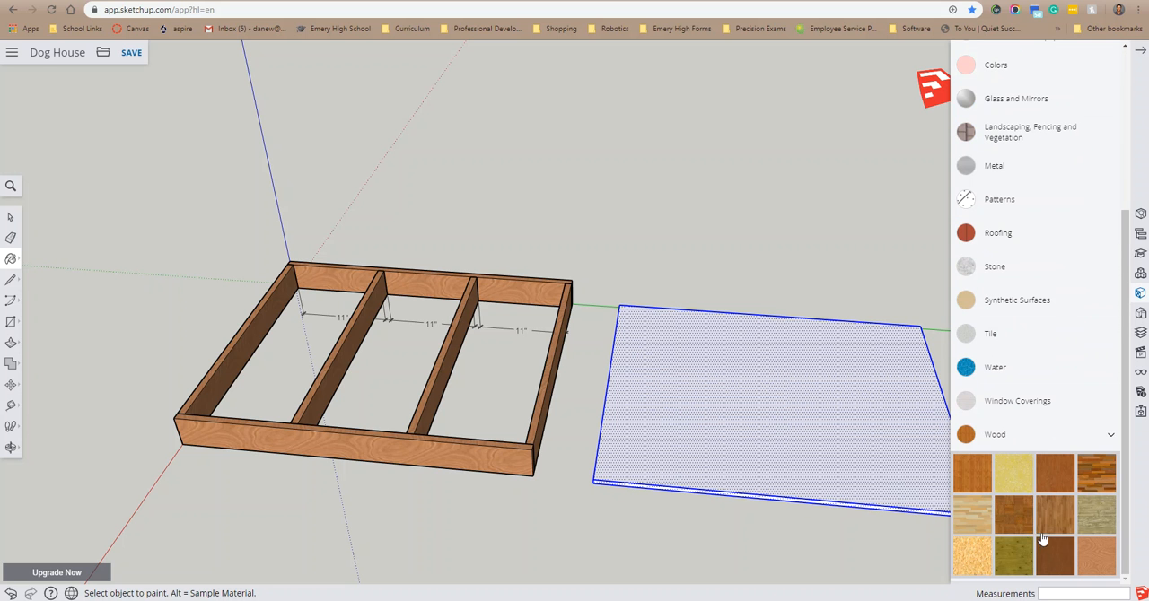
click(971, 560)
click(748, 395)
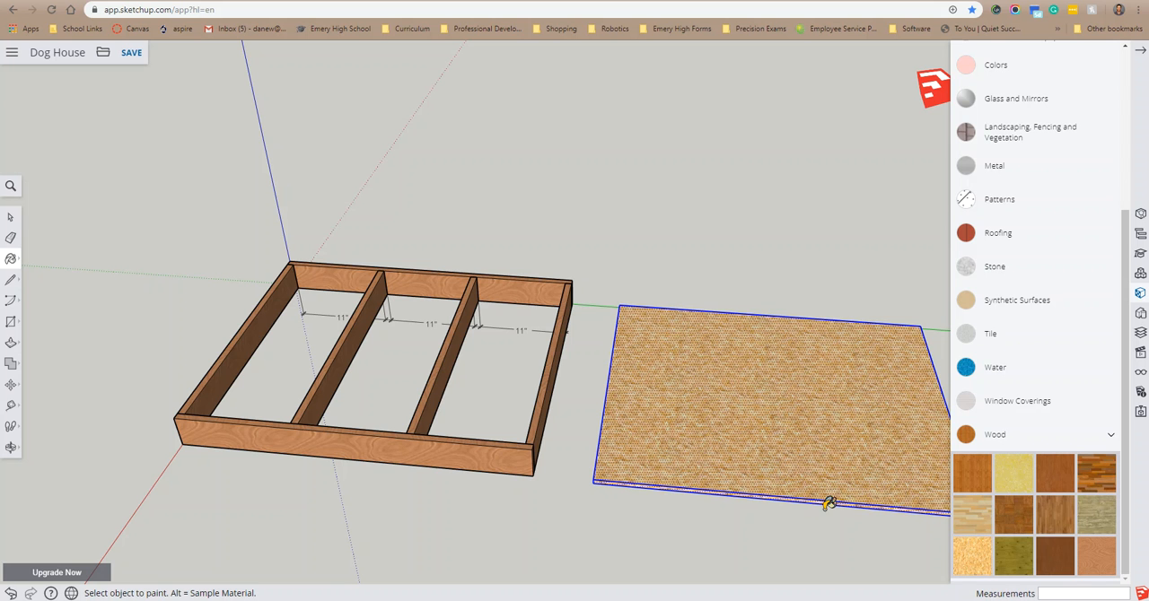
Step: Move the floor panel by its bottom front corner onto the matching top corner of the floor frame, and clear the selection
mouse_move(829, 526)
middle_down()
mouse_move(811, 425)
mouse_move(733, 312)
mouse_move(585, 356)
mouse_move(749, 412)
mouse_move(403, 233)
mouse_move(440, 216)
mouse_move(736, 353)
mouse_move(1077, 401)
mouse_move(809, 400)
mouse_move(769, 415)
mouse_move(836, 433)
middle_up()
scroll(864, 447, down, 4)
scroll(939, 453, up, 2)
scroll(925, 448, up, 2)
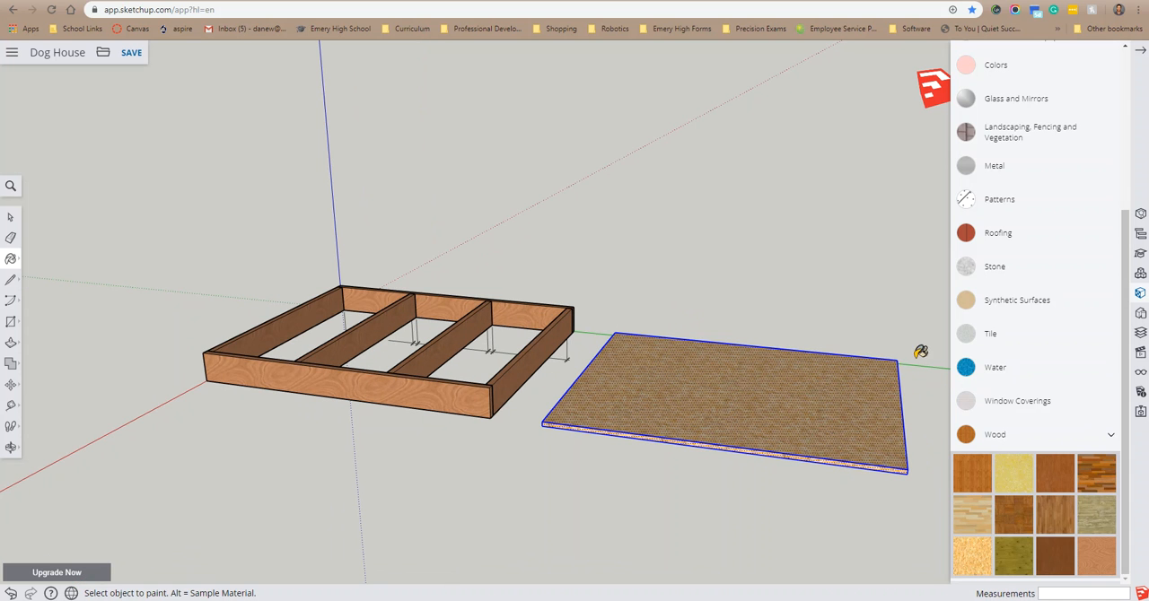
click(9, 219)
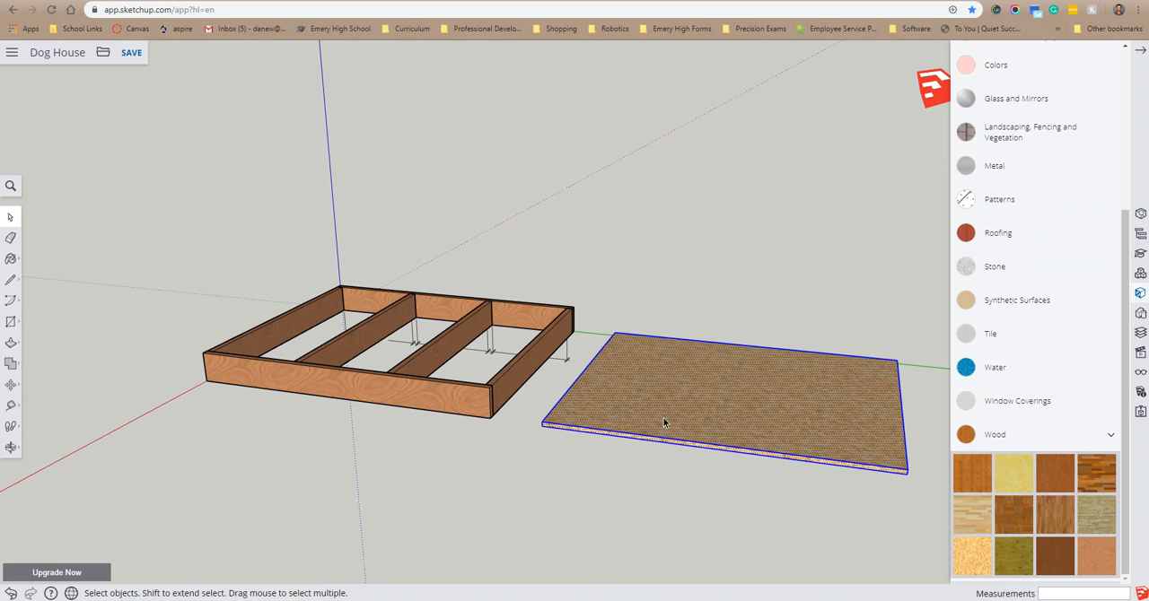
click(9, 386)
middle_drag(523, 442, 639, 413)
scroll(637, 414, up, 2)
scroll(636, 412, up, 3)
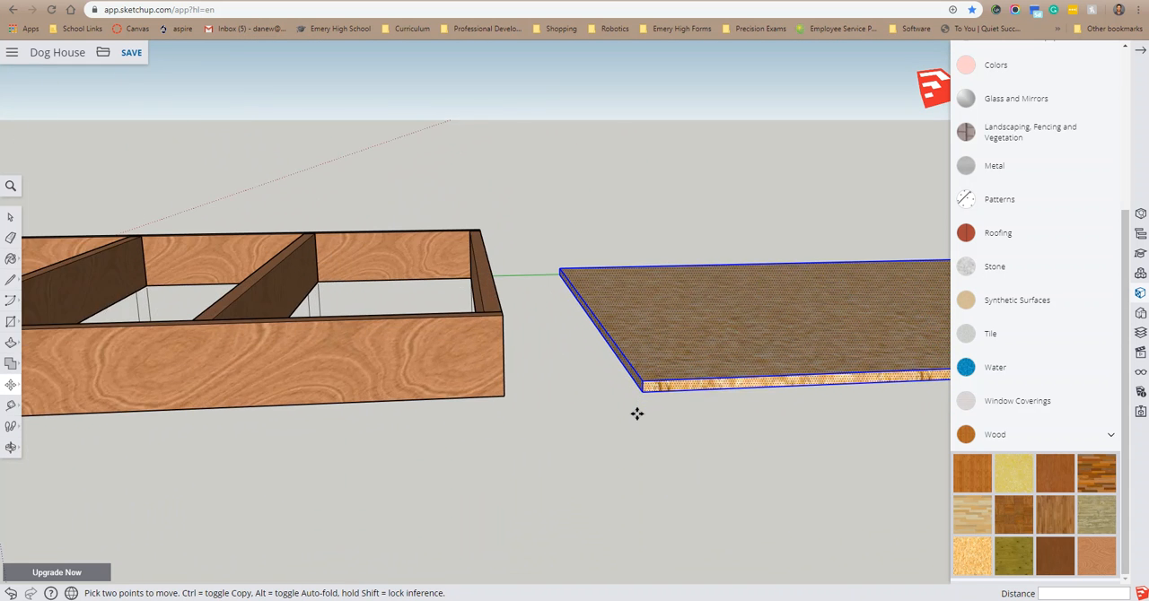
scroll(643, 400, up, 3)
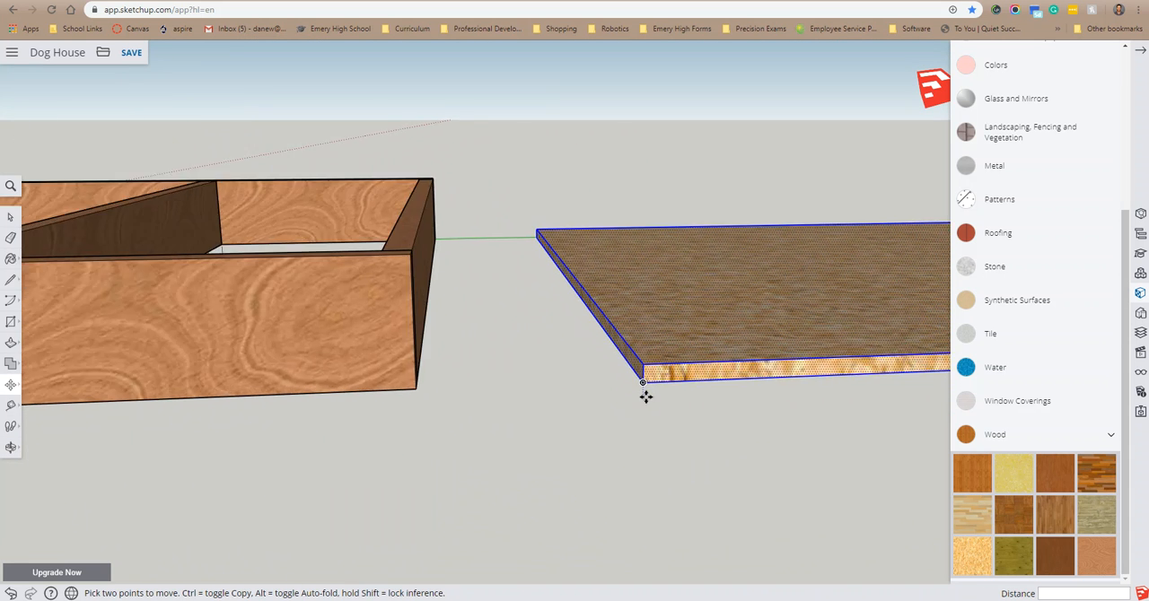
click(641, 373)
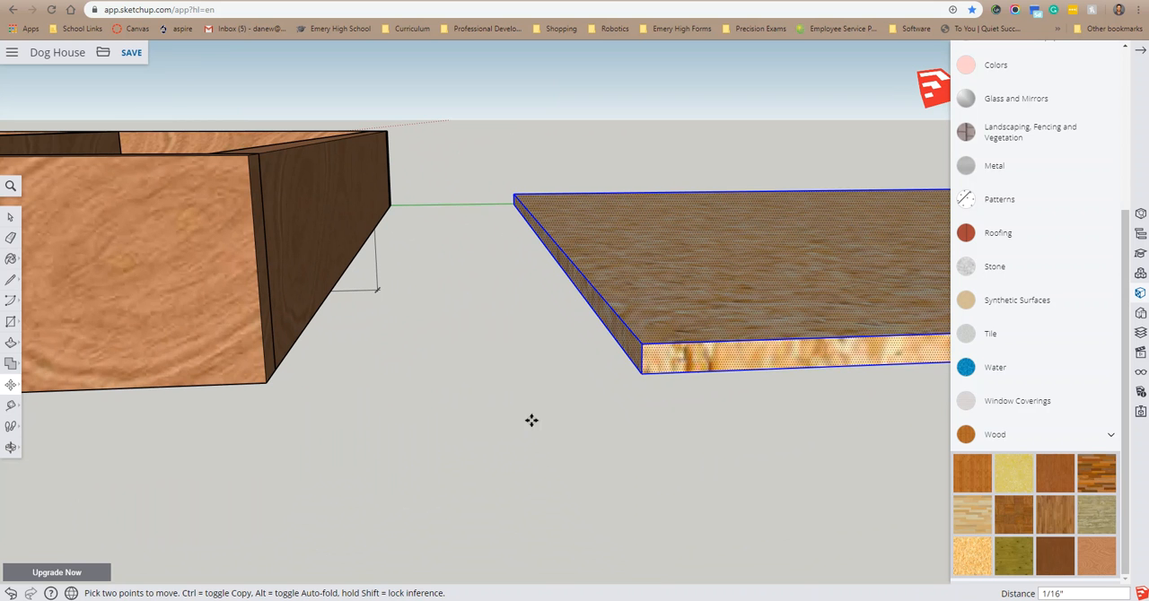
scroll(400, 382, down, 5)
scroll(395, 388, down, 4)
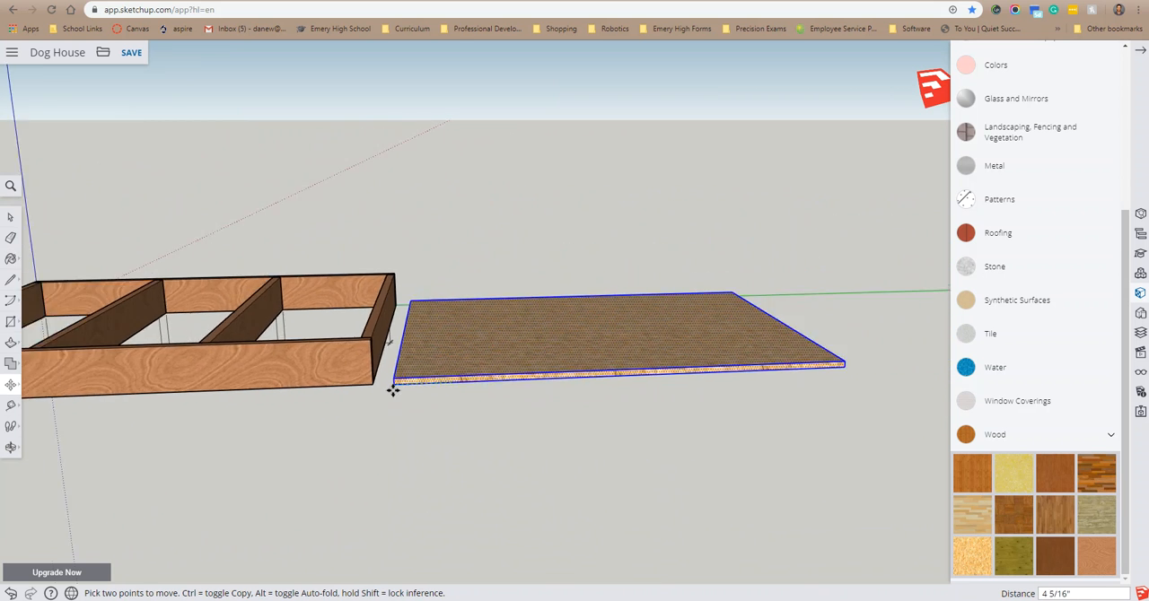
scroll(242, 375, down, 2)
scroll(71, 360, up, 3)
scroll(71, 364, up, 6)
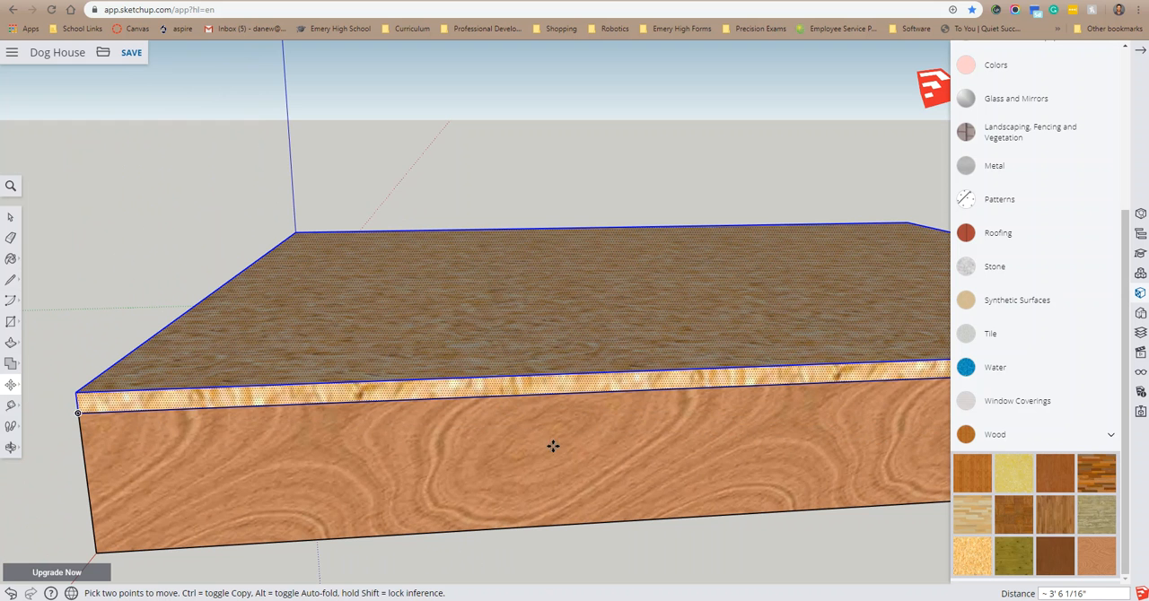
scroll(623, 429, down, 7)
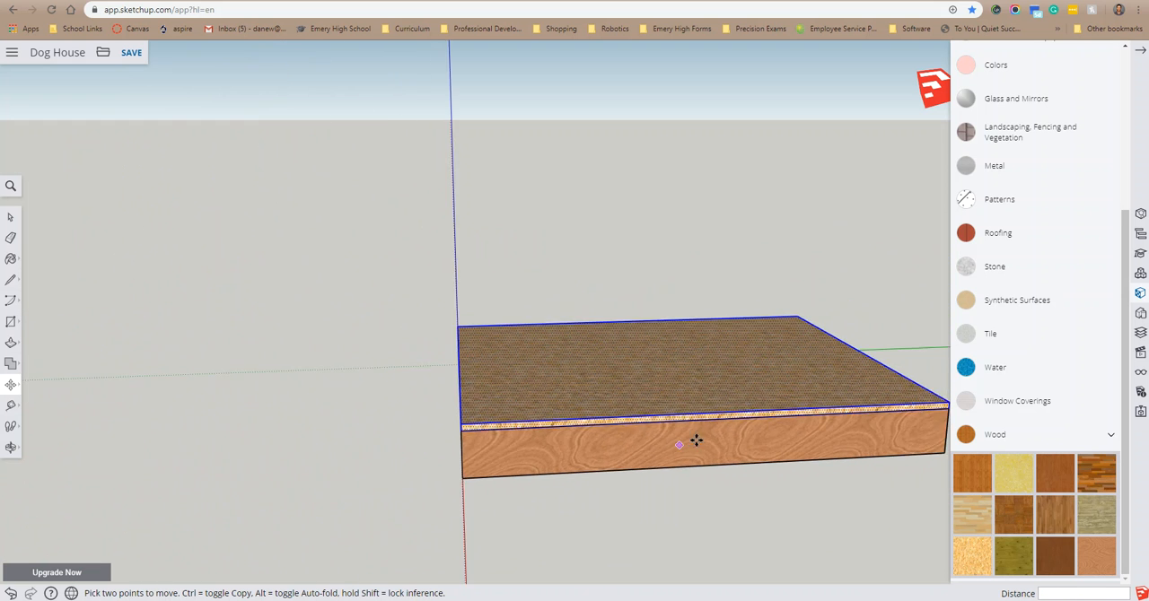
click(11, 216)
click(901, 294)
middle_drag(902, 295, 872, 412)
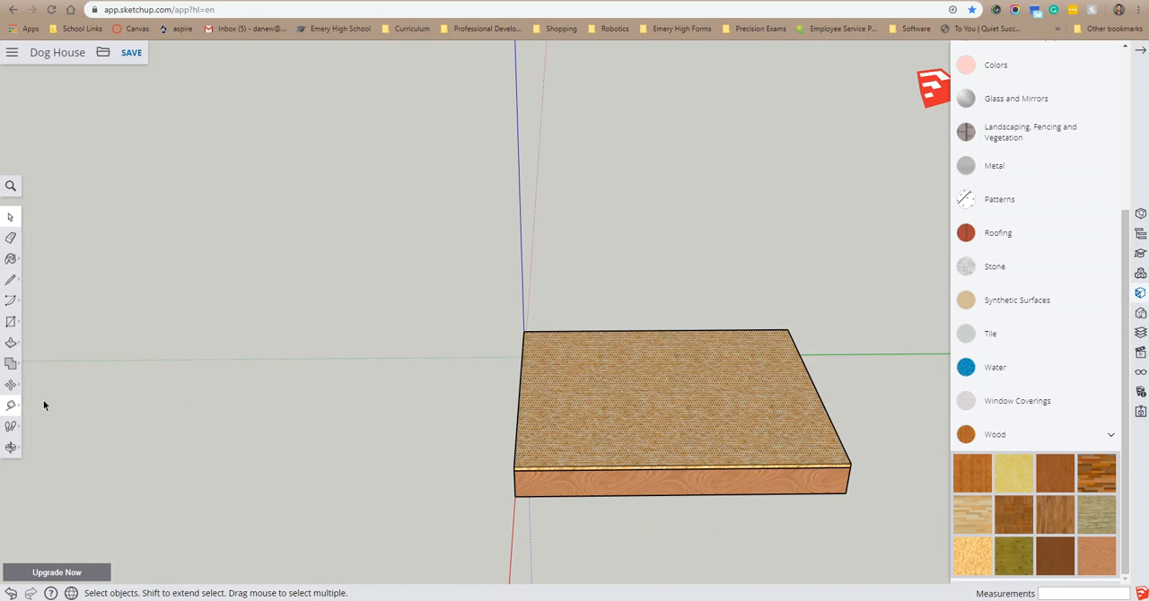
middle_drag(872, 391, 833, 347)
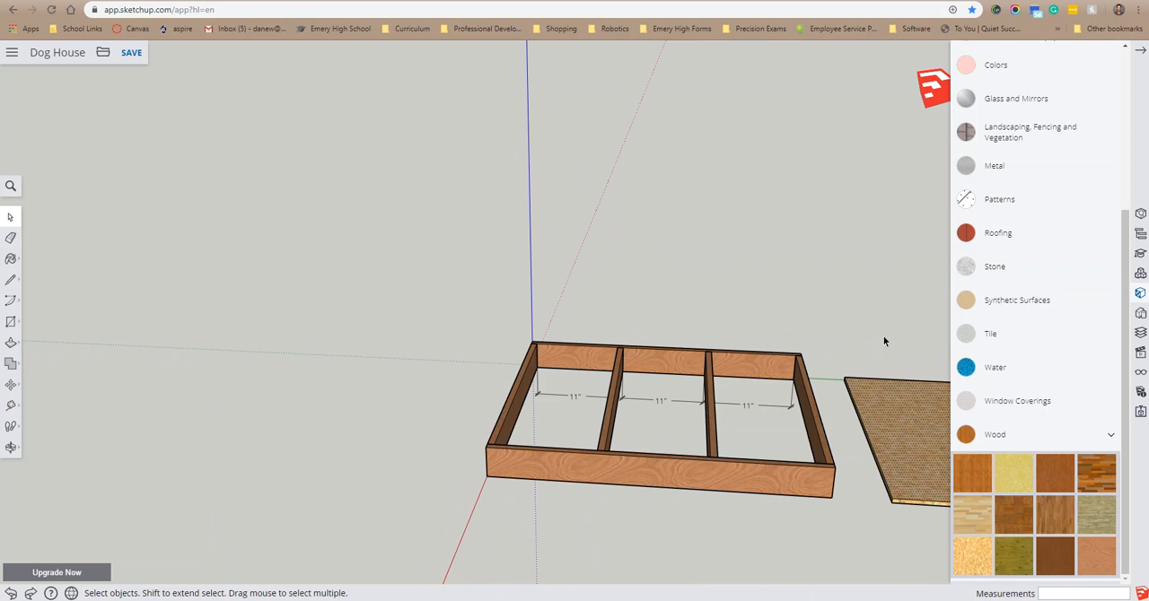
Step: Undo the floor panel's last move onto the floor frame and close the materials list
middle_drag(884, 341, 929, 294)
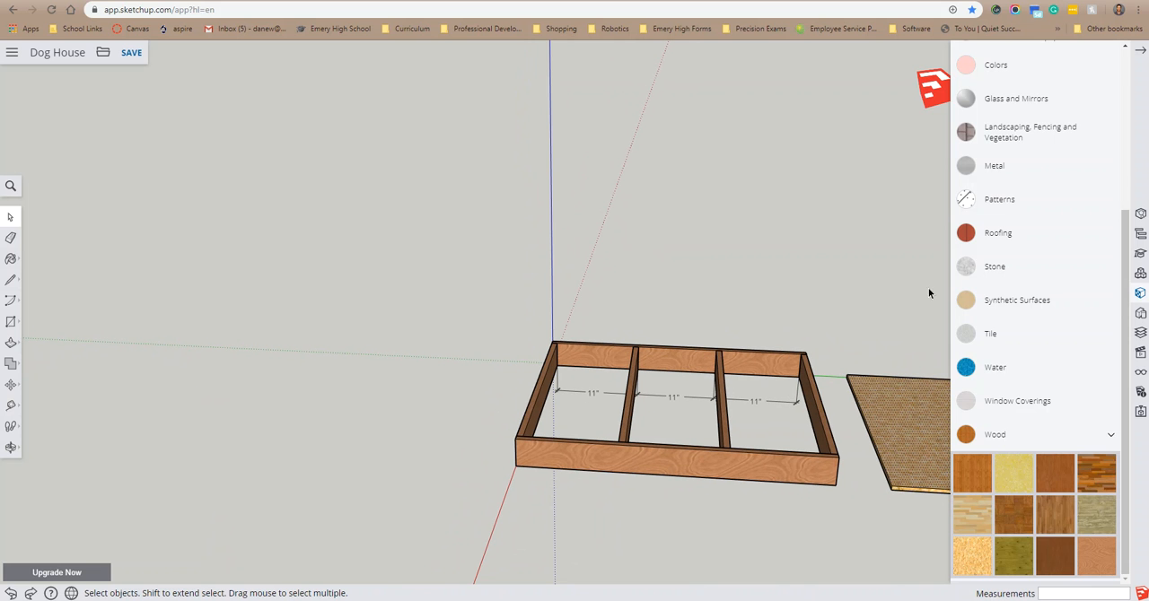
click(1141, 52)
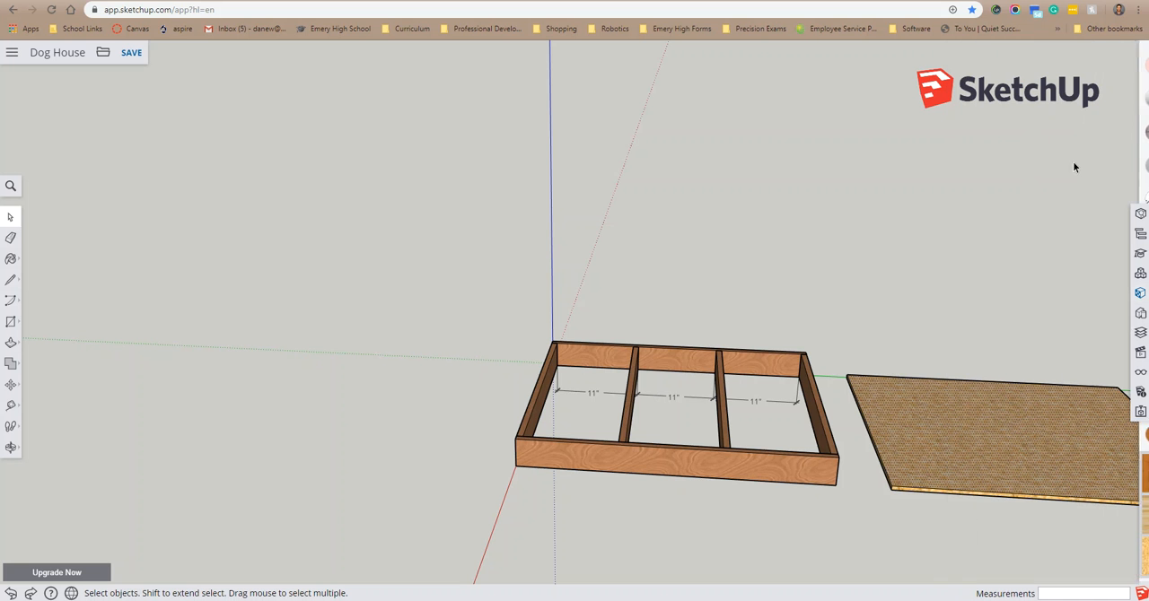
middle_drag(1113, 290, 639, 347)
click(10, 448)
click(56, 429)
drag(859, 401, 751, 428)
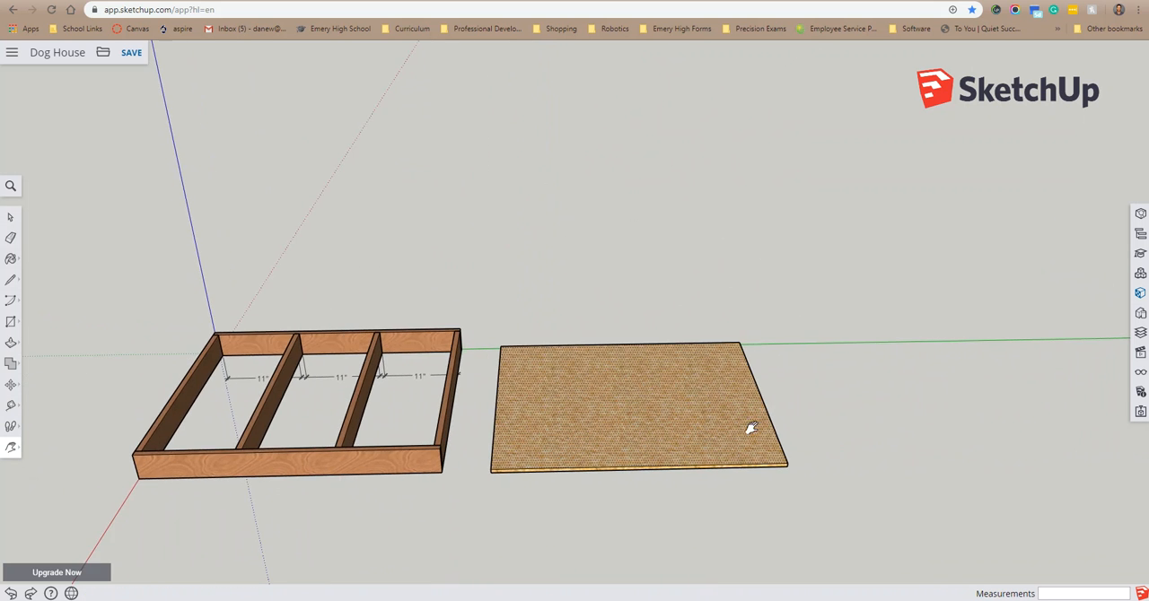
Step: Select the entire floor panel and make it a component named "1/2 OSB Subfloor", with gluing set to None
key(space)
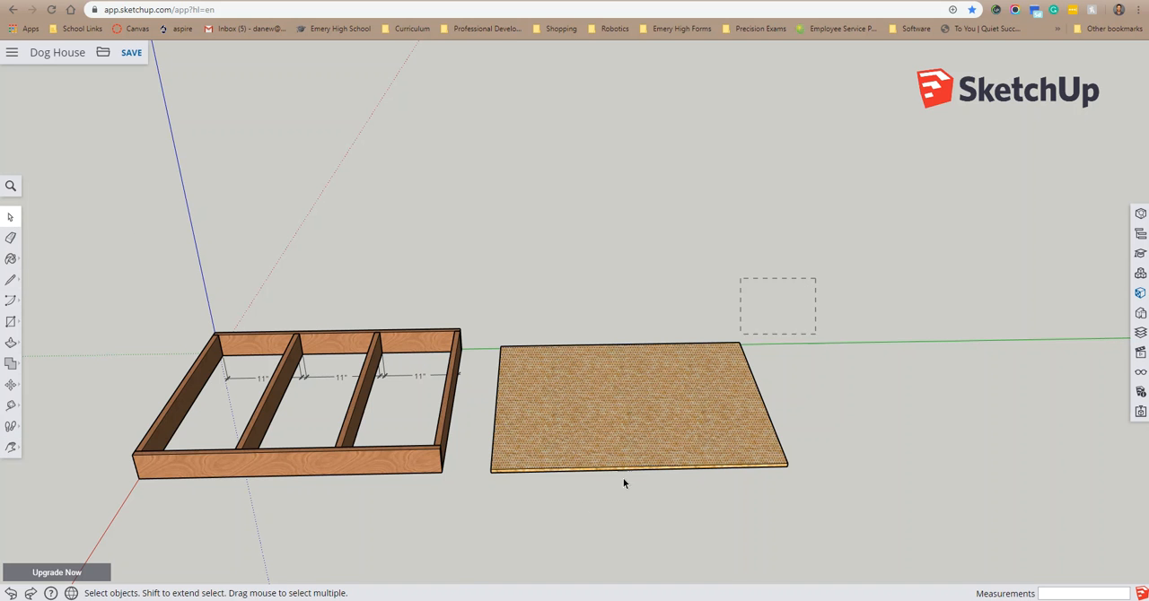
drag(477, 575, 482, 575)
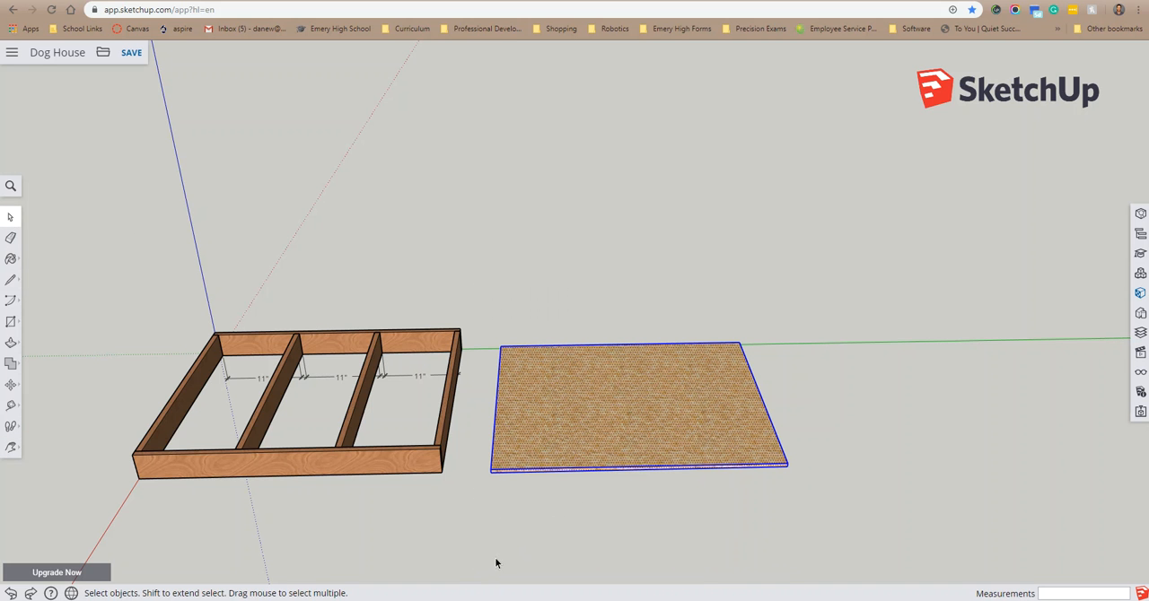
scroll(658, 446, up, 3)
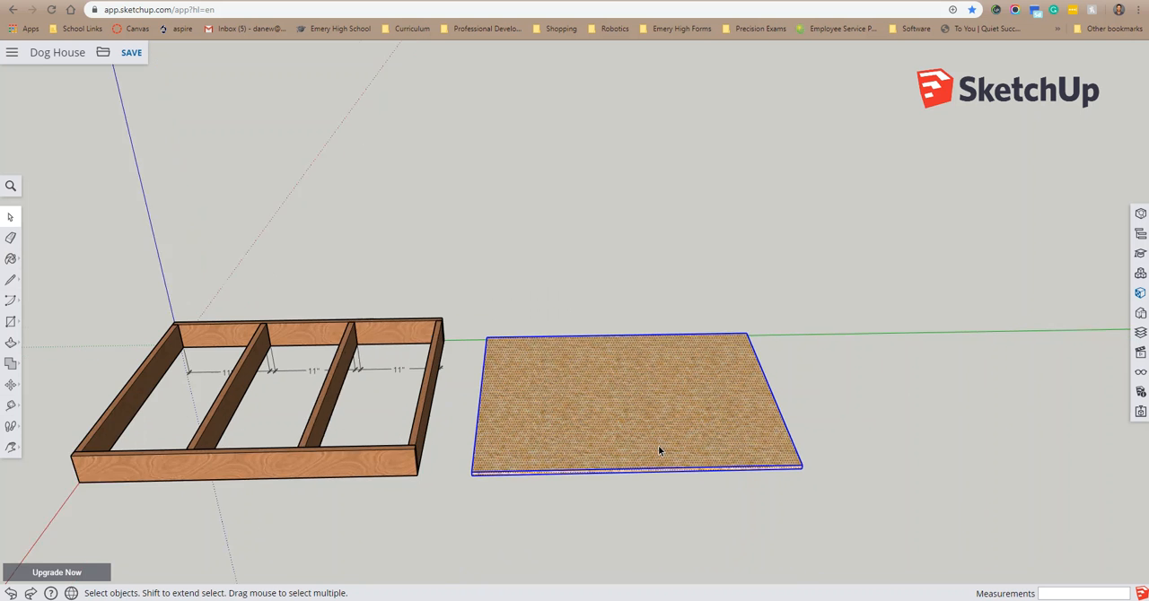
right_click(575, 397)
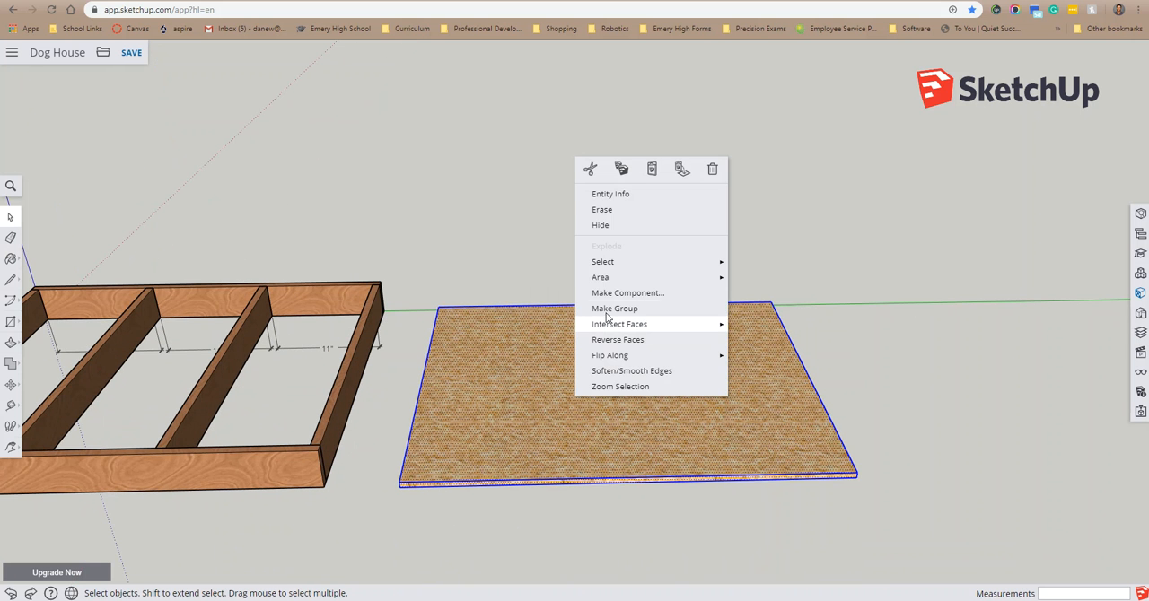
click(628, 293)
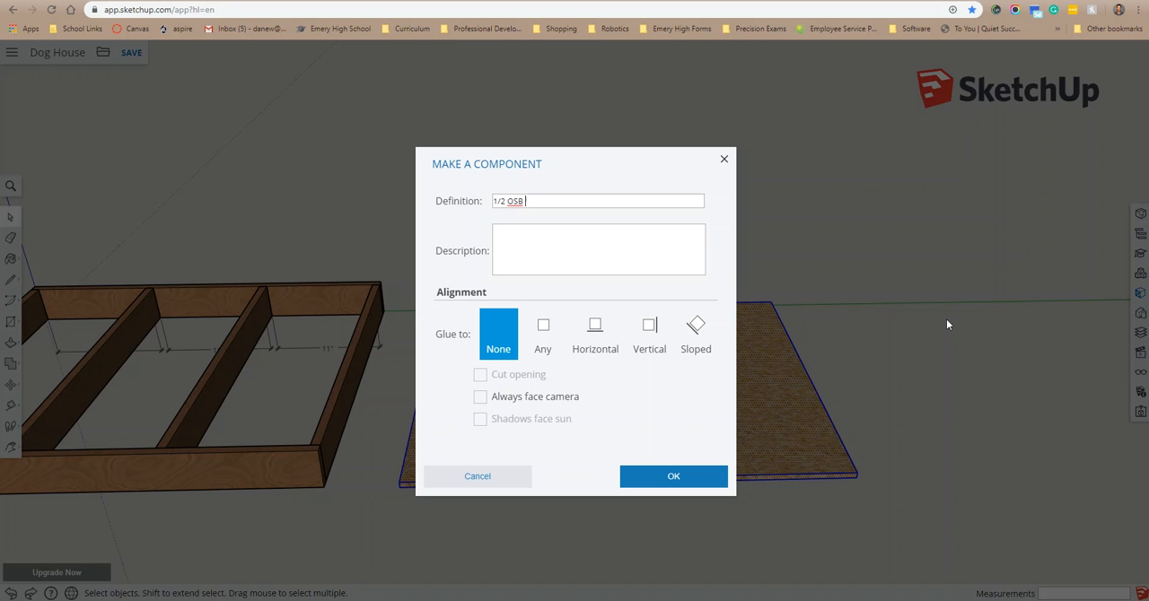
text(1/2 OSB Subfloor)
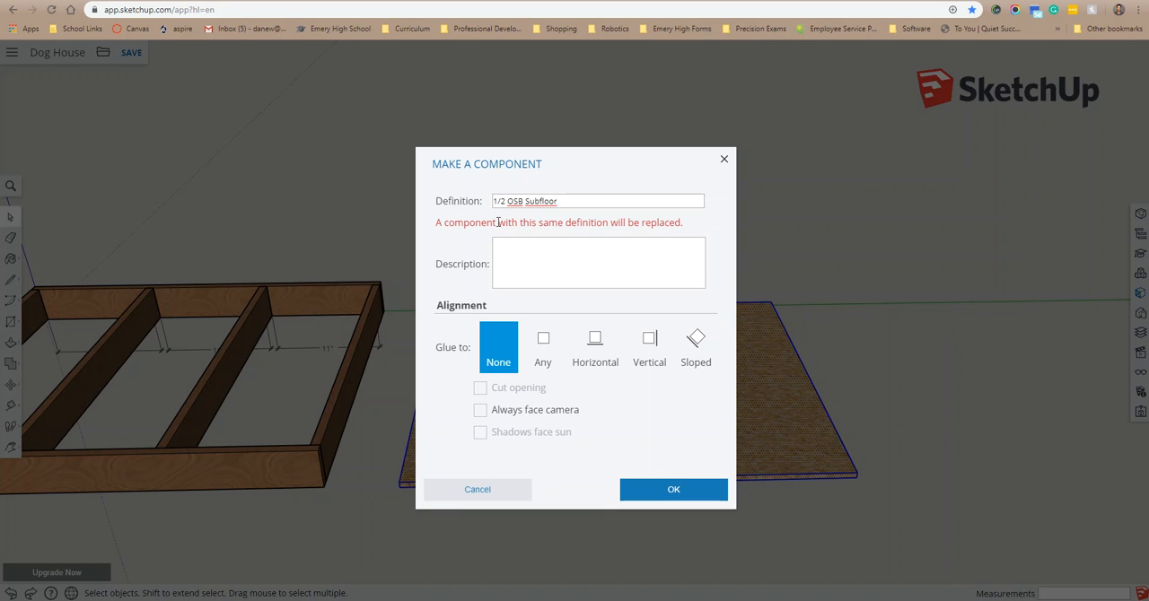
click(662, 490)
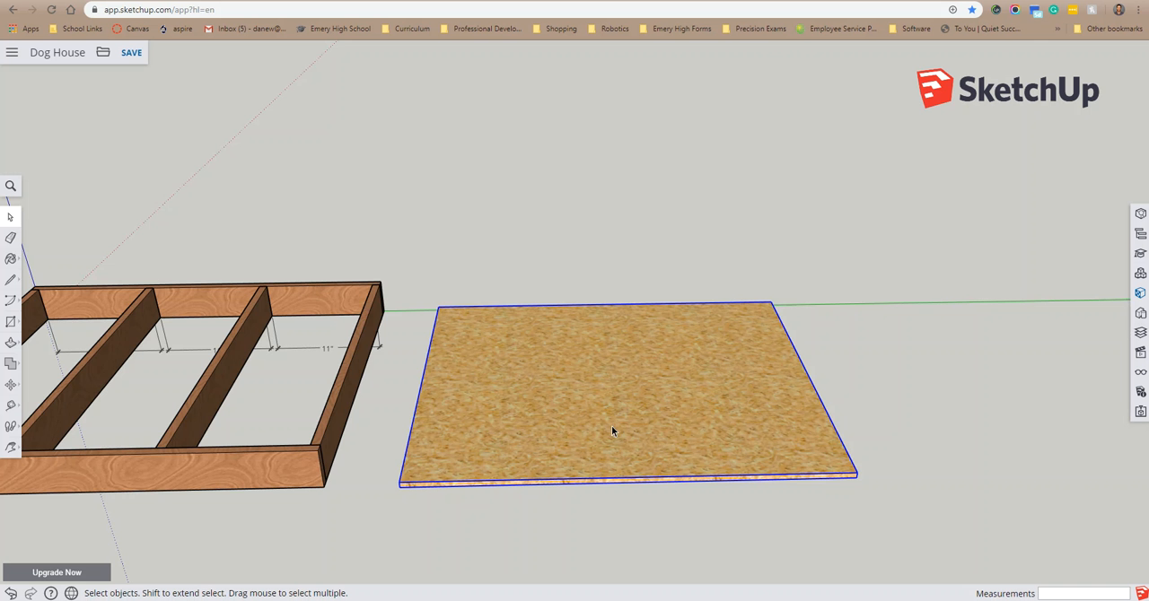
Step: Try to move the subfloor component by its front corner onto the floor frame, and undo the move
scroll(612, 426, down, 3)
middle_drag(464, 488, 510, 369)
scroll(500, 439, up, 5)
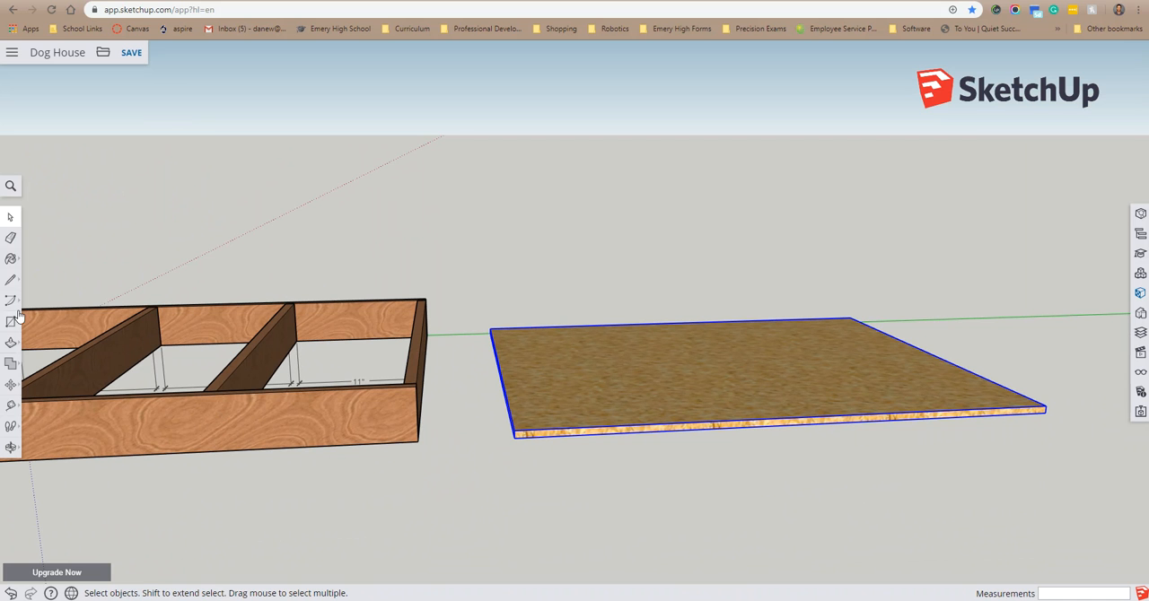
click(11, 384)
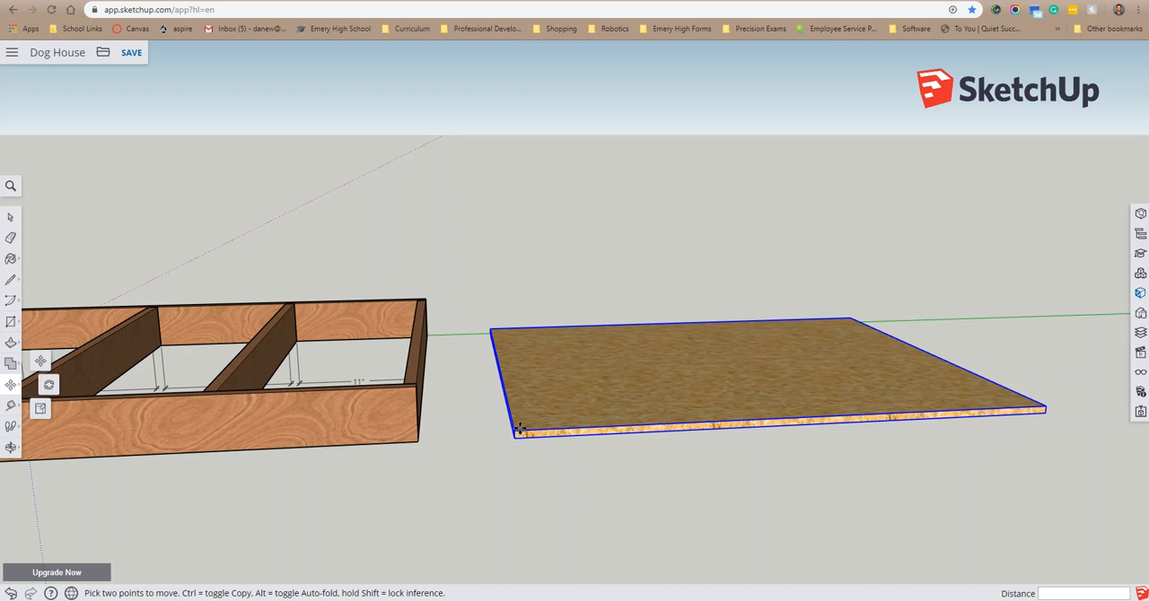
scroll(513, 436, up, 4)
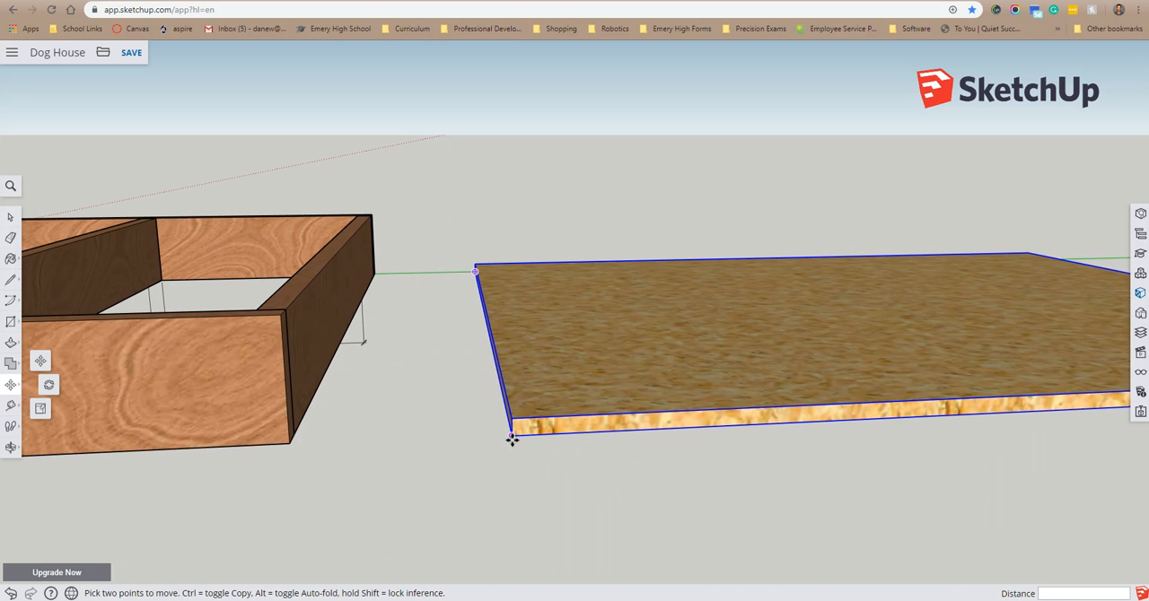
scroll(407, 468, down, 6)
scroll(130, 436, down, 3)
scroll(13, 438, down, 1)
scroll(25, 433, up, 2)
click(25, 435)
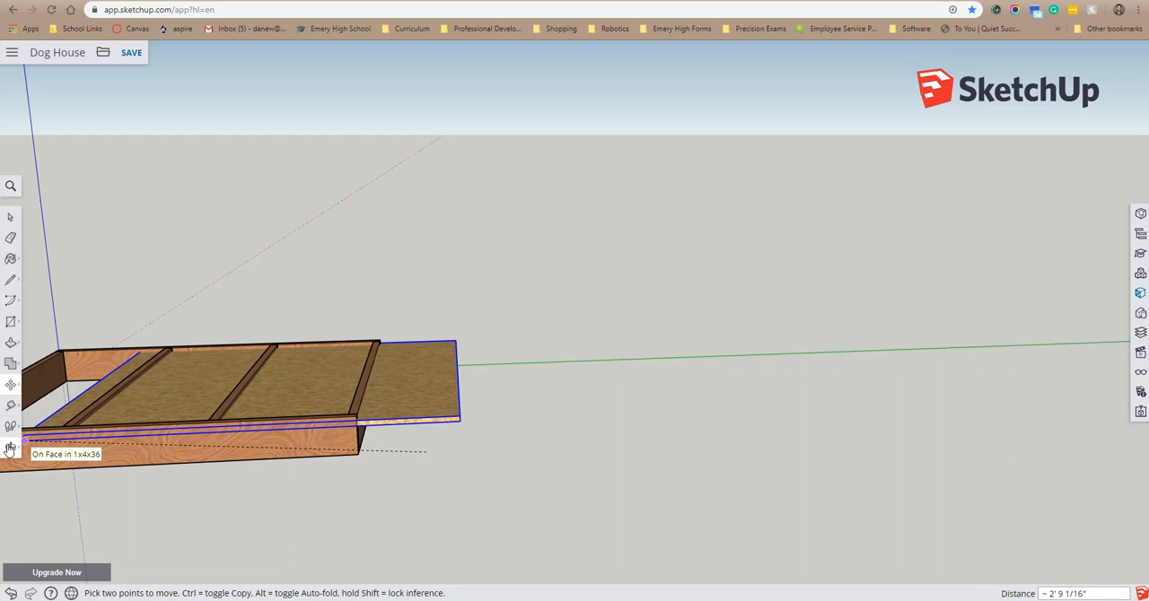
click(12, 447)
click(54, 423)
drag(156, 386, 615, 388)
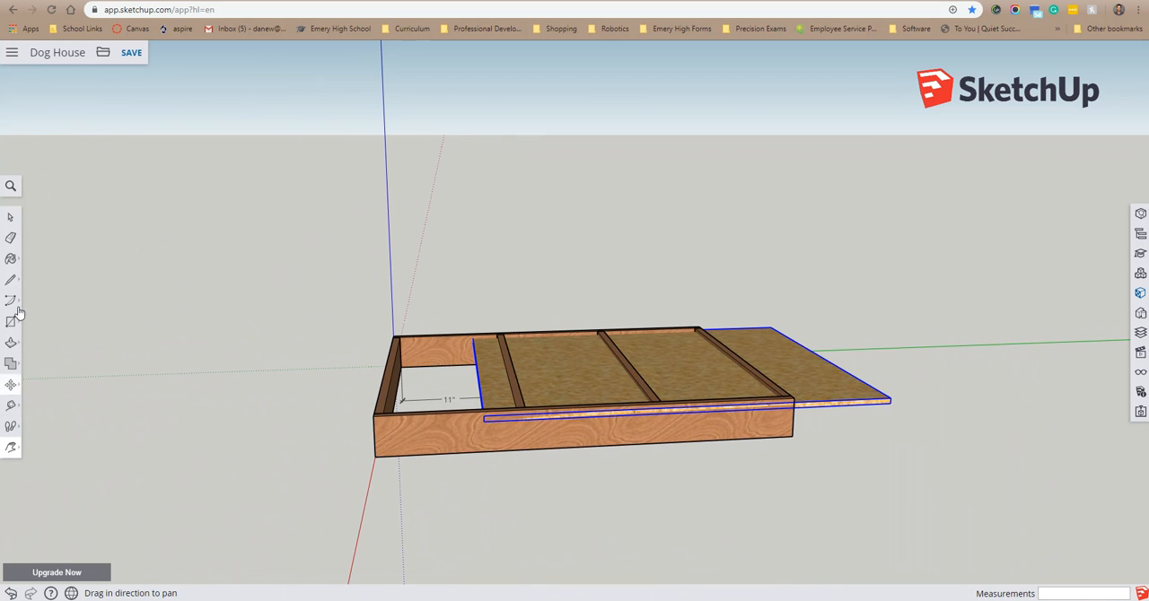
key(ctrl+z)
key(space)
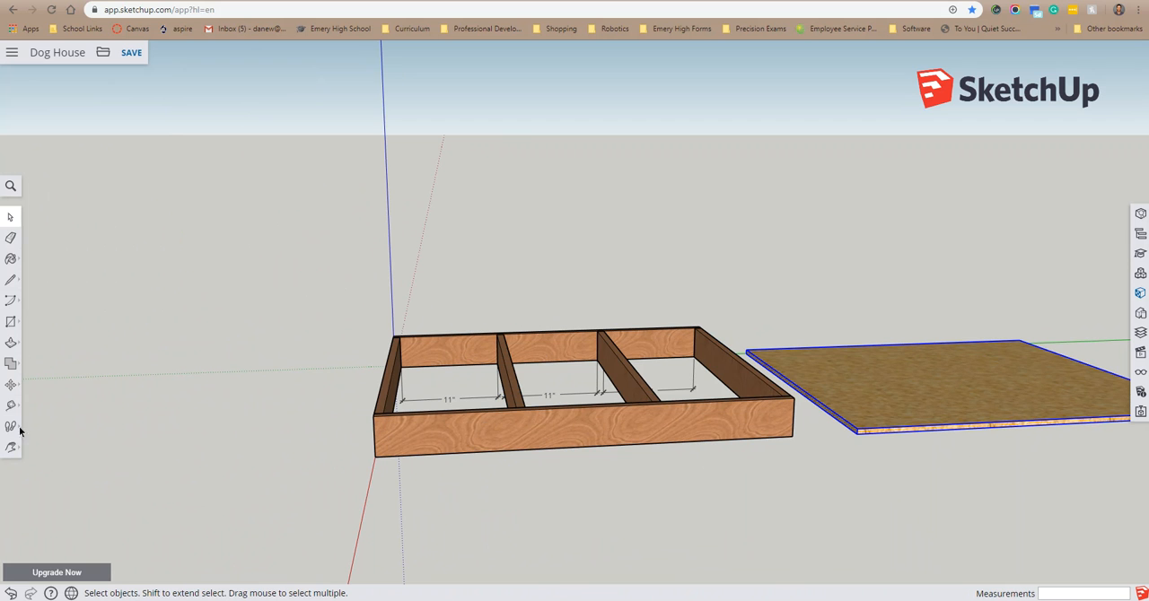
Step: Move the subfloor component by its bottom front corner onto the matching top front corner of the floor frame
click(11, 385)
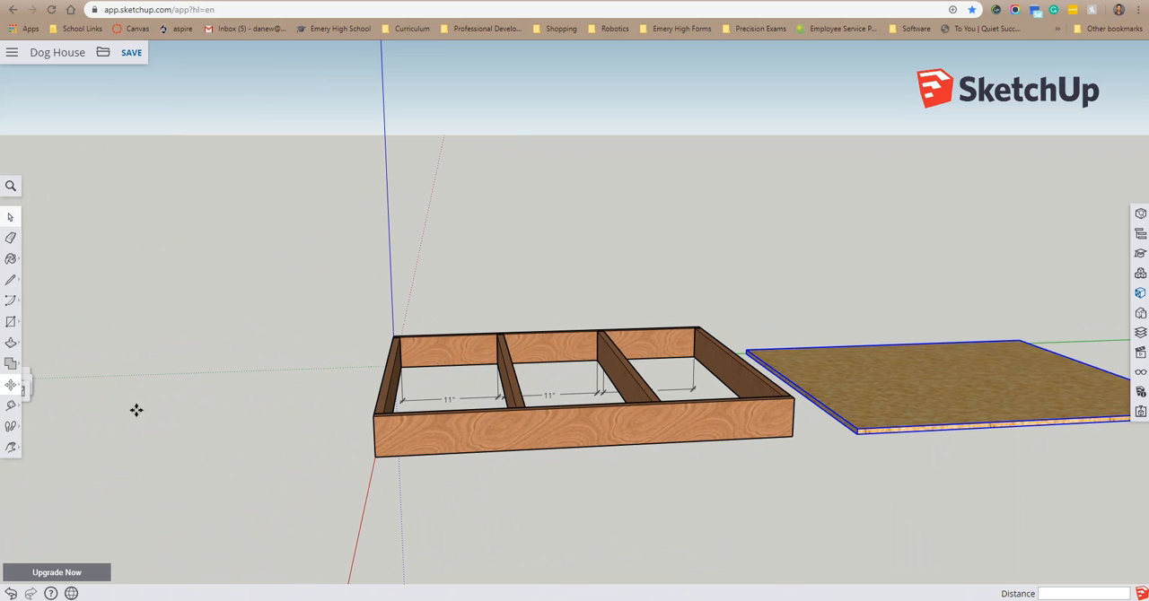
click(858, 434)
scroll(368, 420, up, 5)
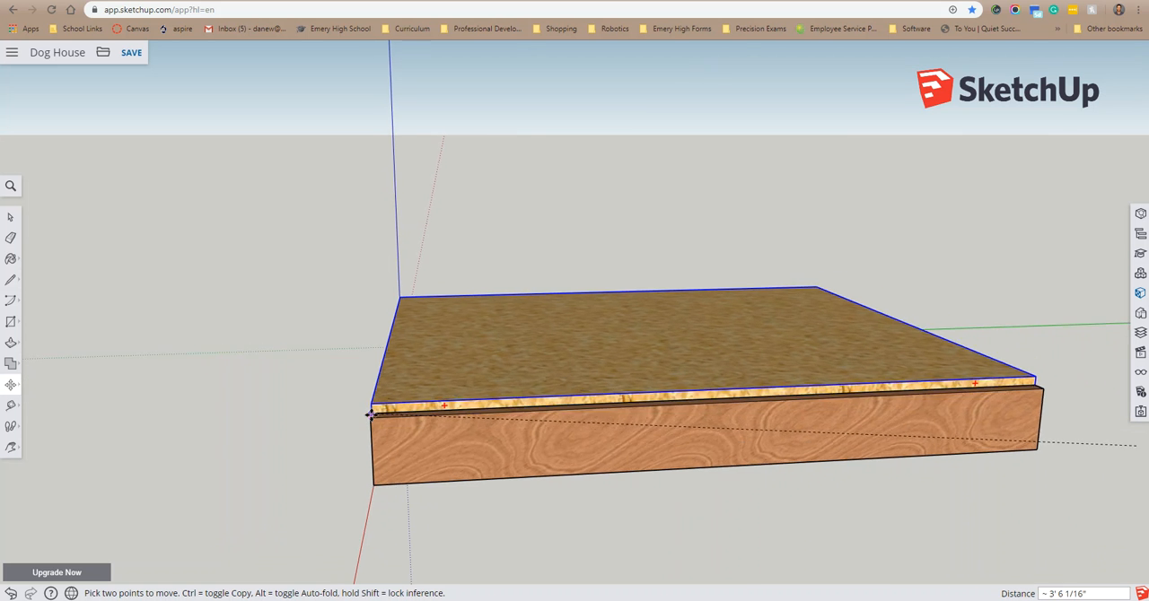
scroll(368, 419, up, 1)
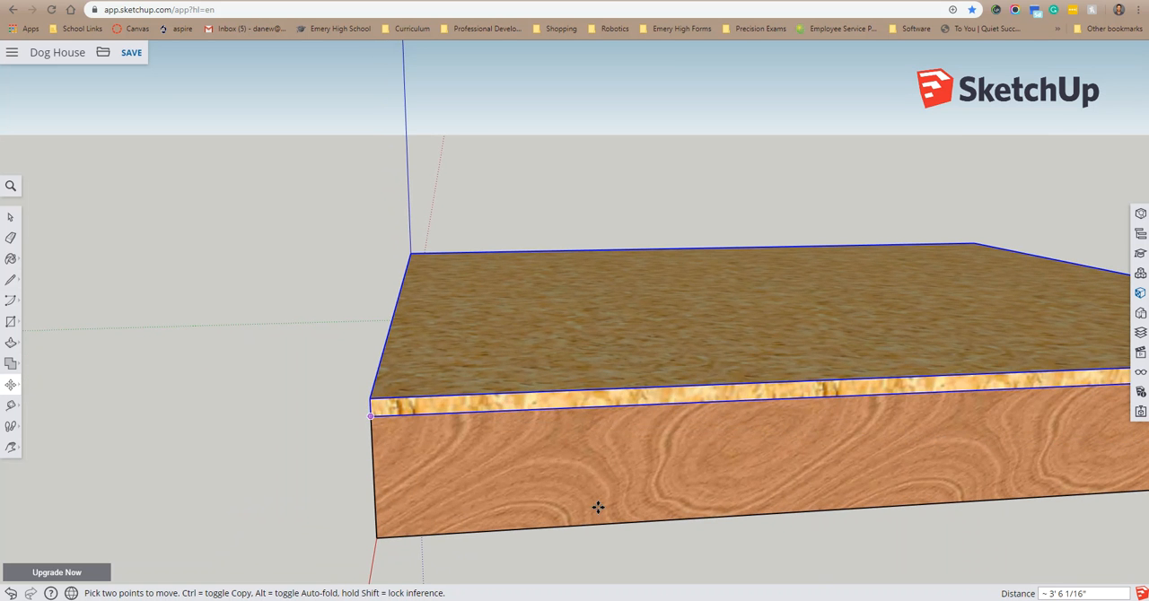
scroll(725, 535, down, 6)
middle_drag(999, 340, 936, 468)
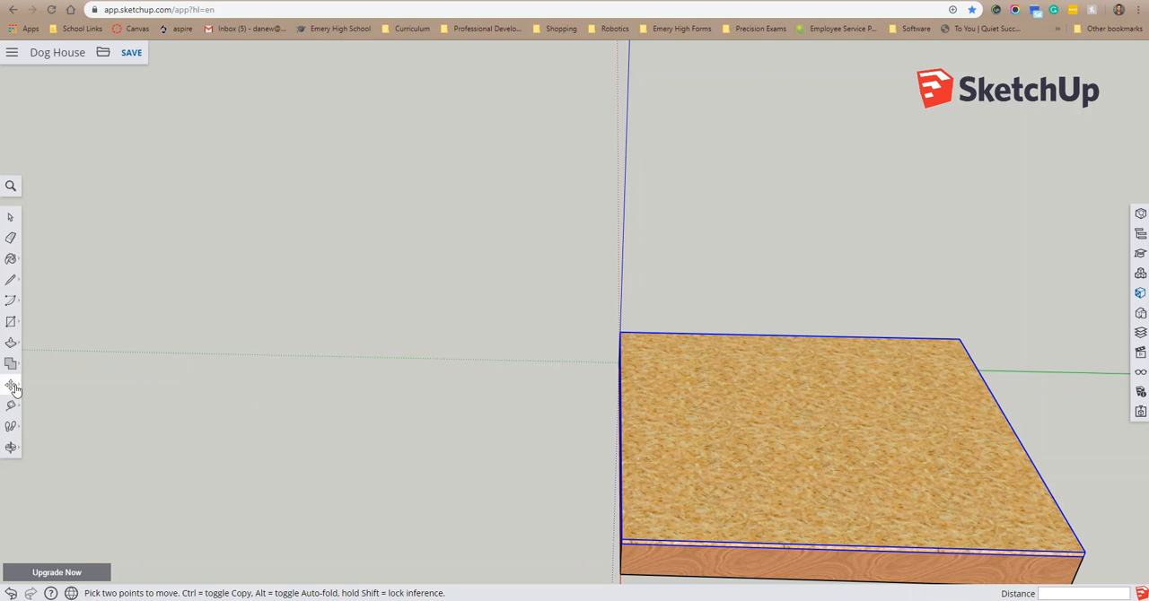
Step: Try to rotate the subfloor component 90 degrees in the horizontal plane about a point on its top face
mouse_move(12, 387)
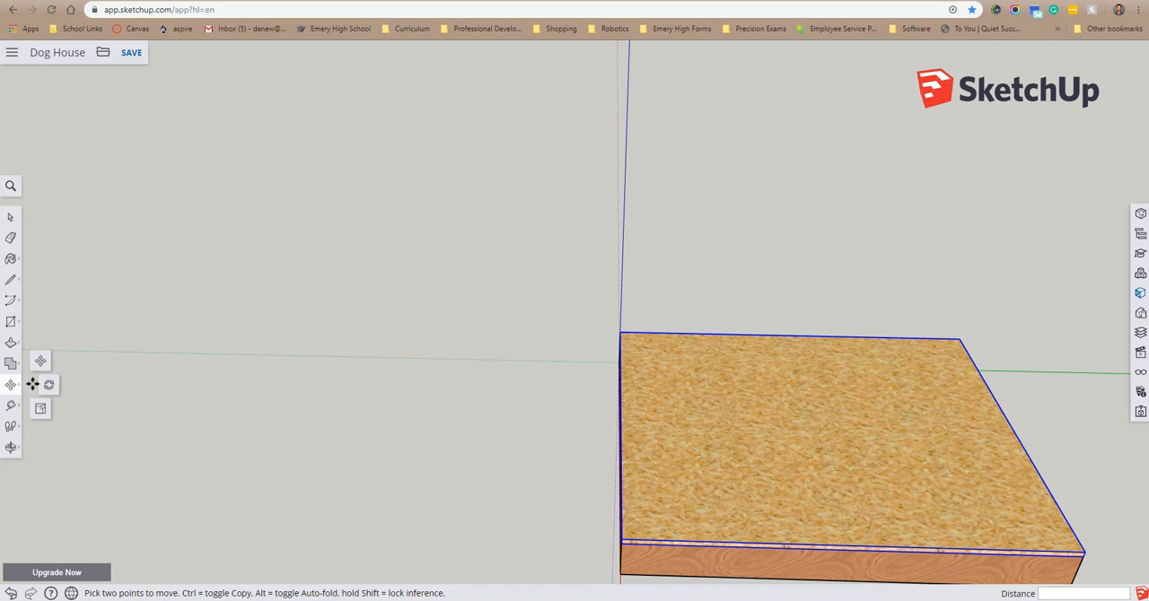
click(50, 386)
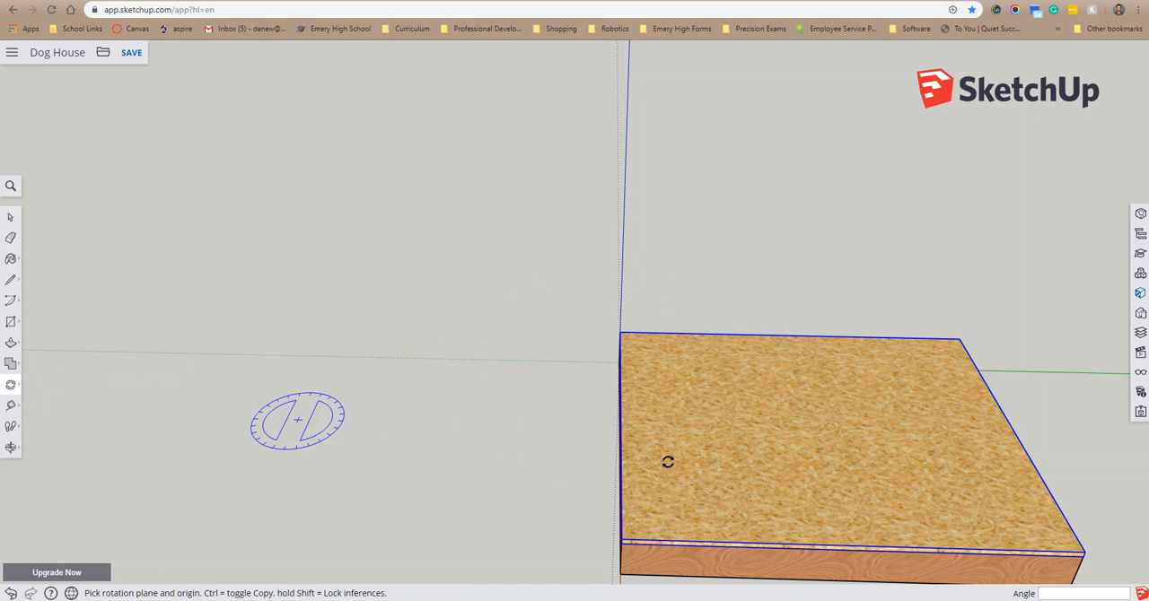
click(718, 442)
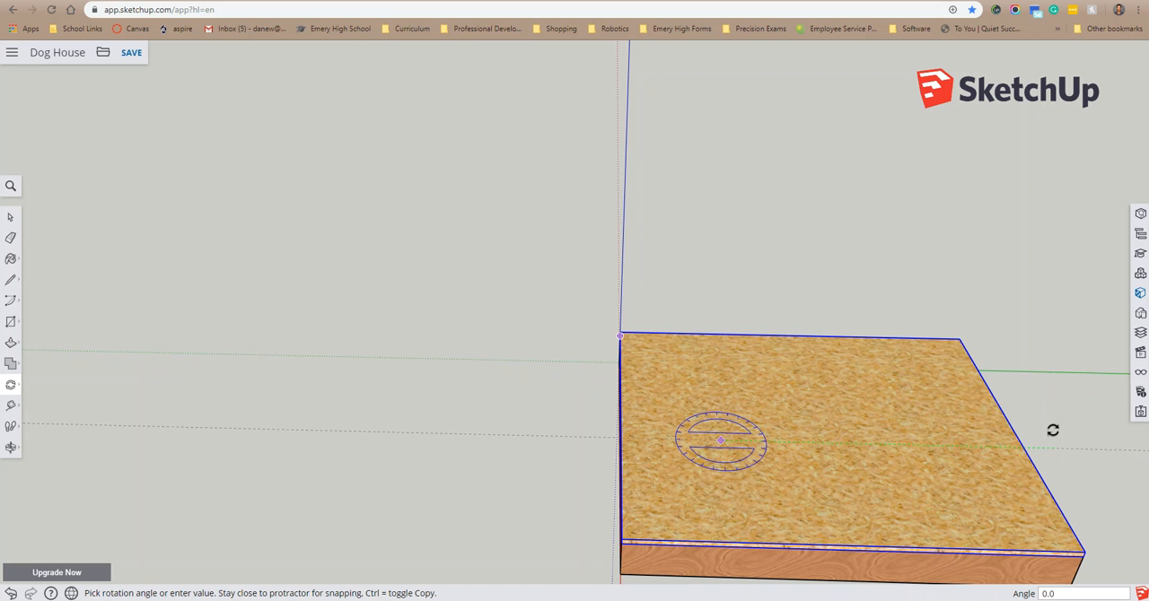
click(1054, 444)
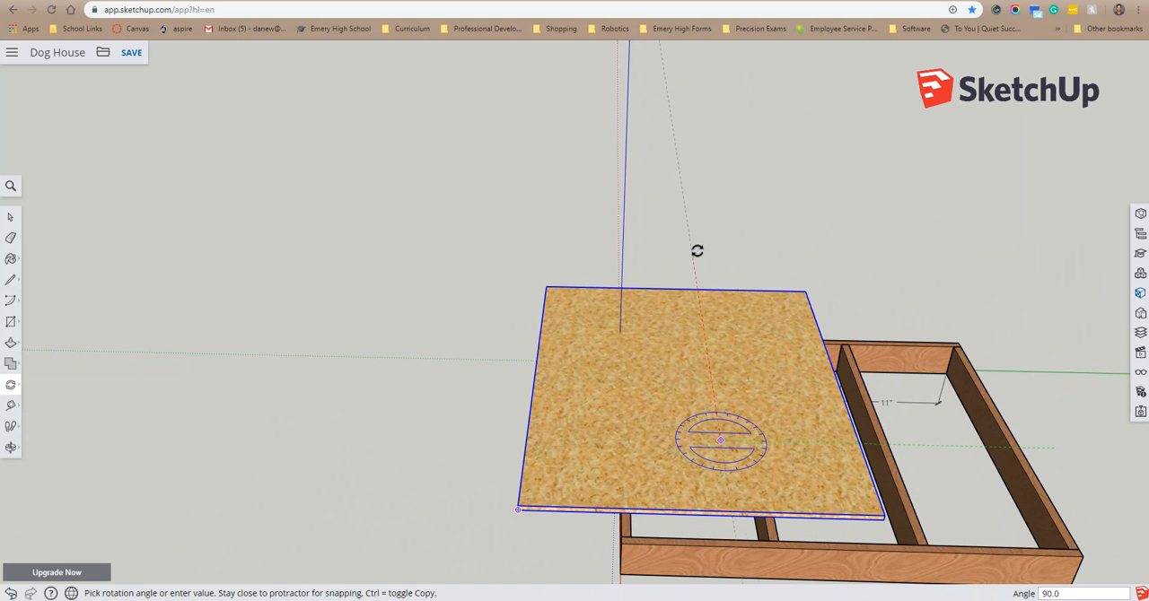
key(Escape)
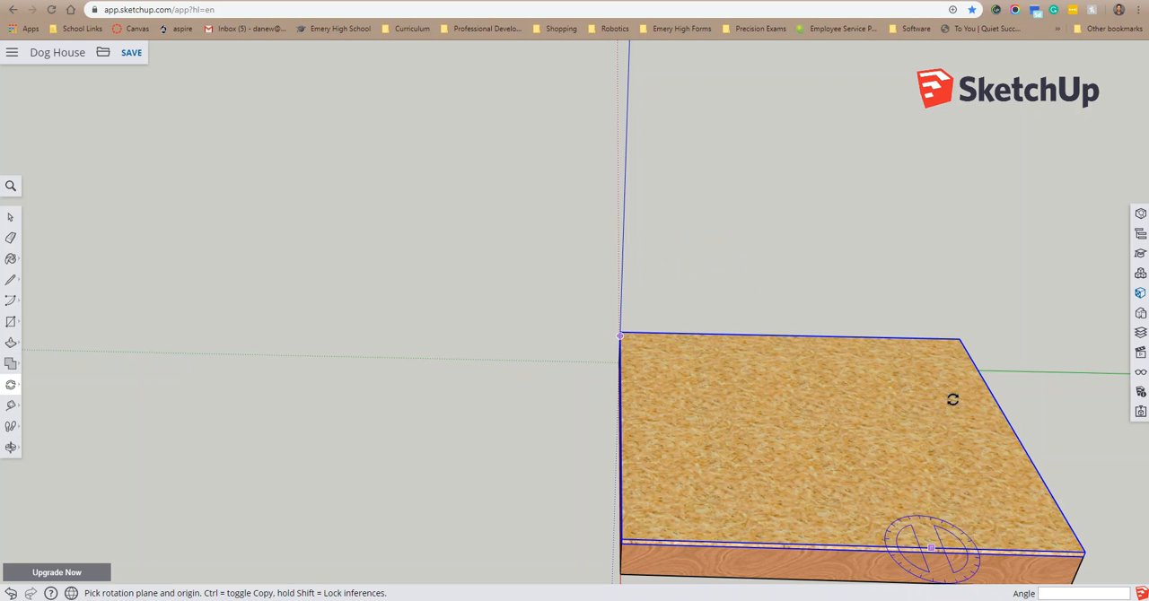
click(10, 217)
middle_drag(991, 520, 889, 489)
Step: In the Dog House 2 model, measure the front wall's bottom plate between its two end joints without placing a dimension
scroll(997, 577, up, 4)
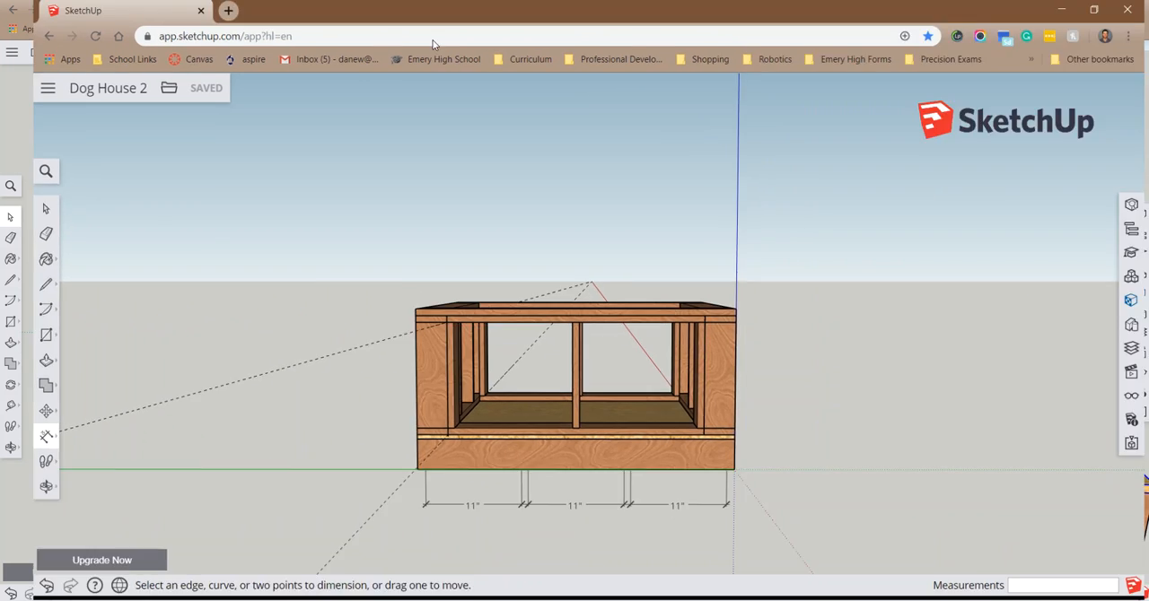
scroll(512, 399, up, 2)
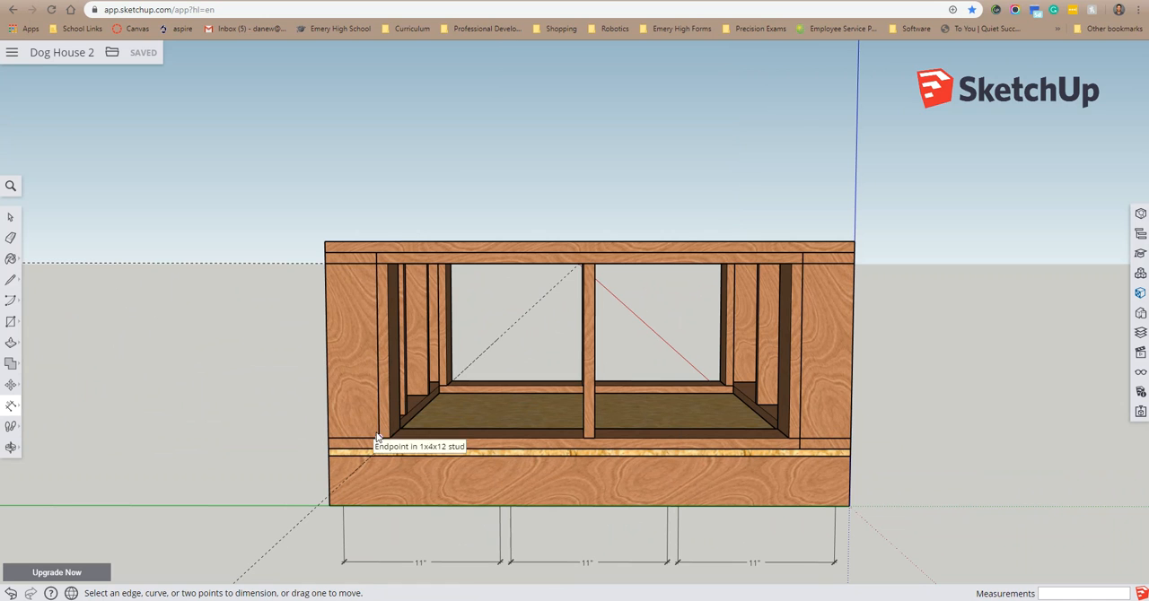
click(11, 405)
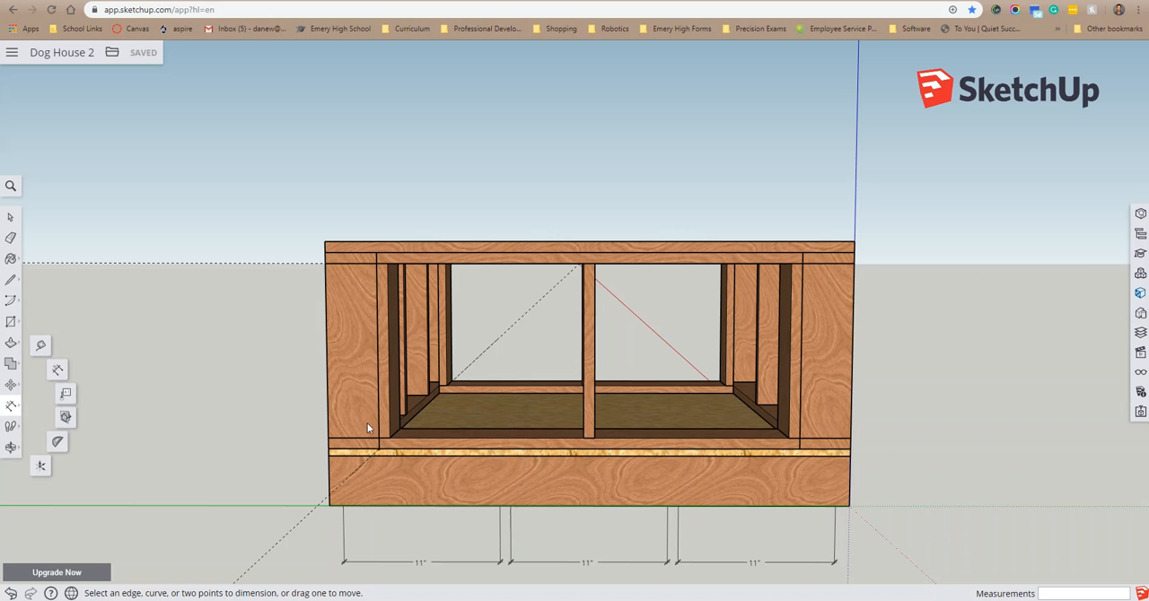
click(57, 369)
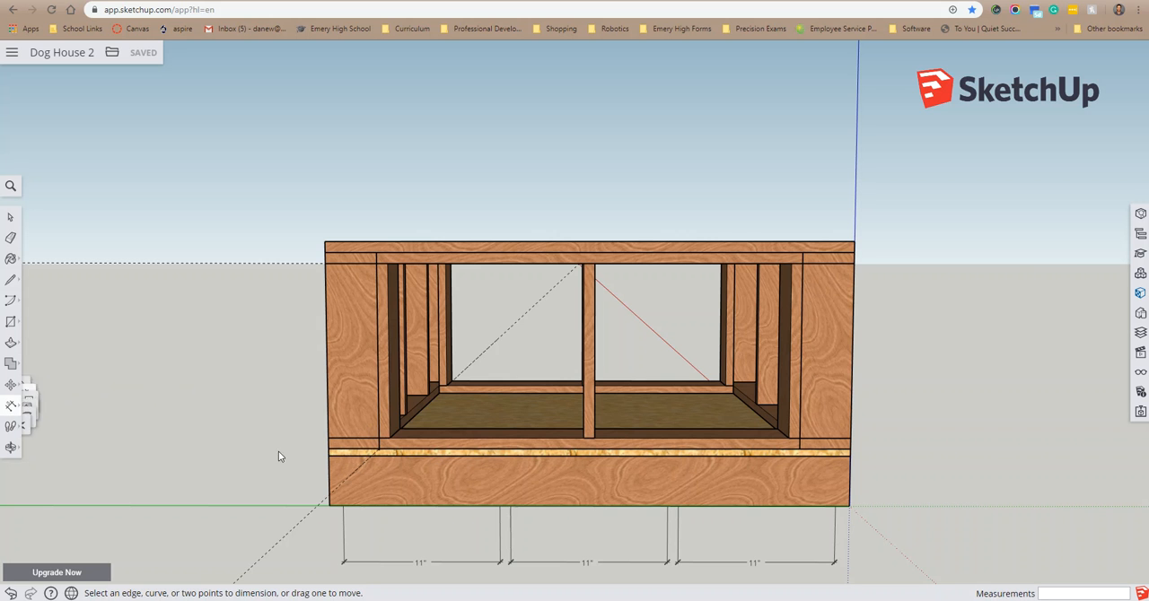
click(378, 450)
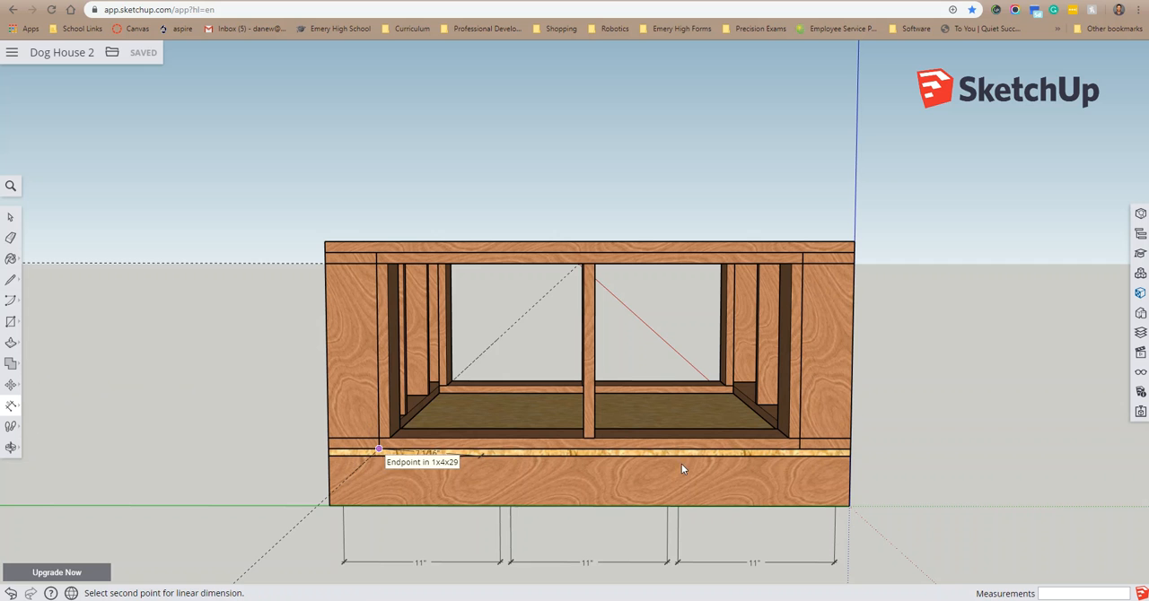
click(799, 448)
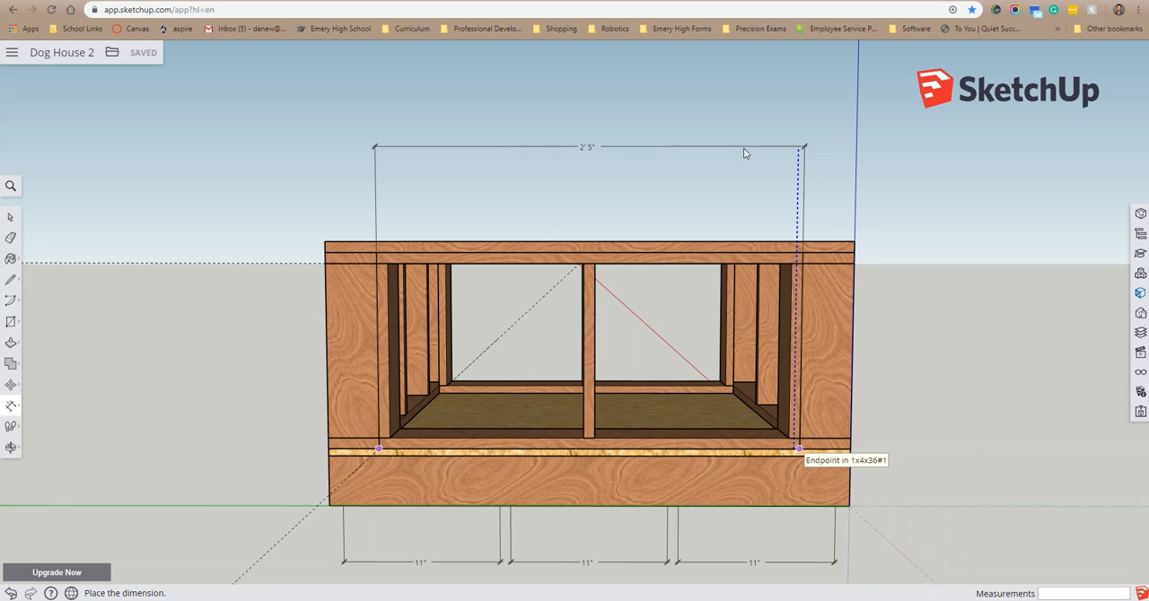
middle_drag(746, 152, 723, 179)
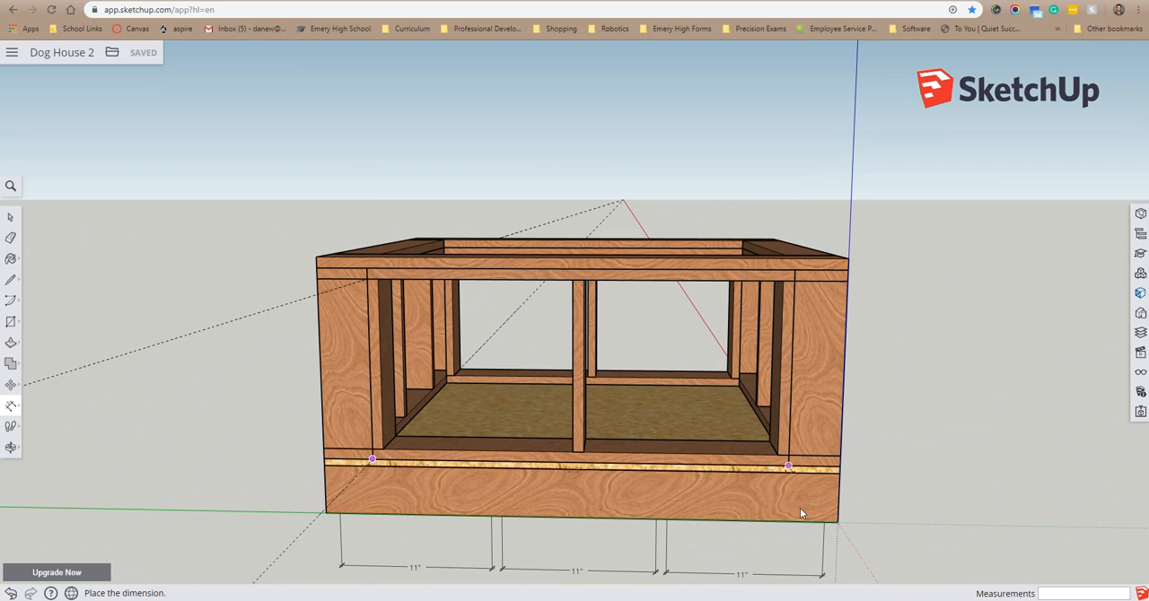
middle_drag(926, 344, 824, 496)
middle_drag(358, 472, 725, 402)
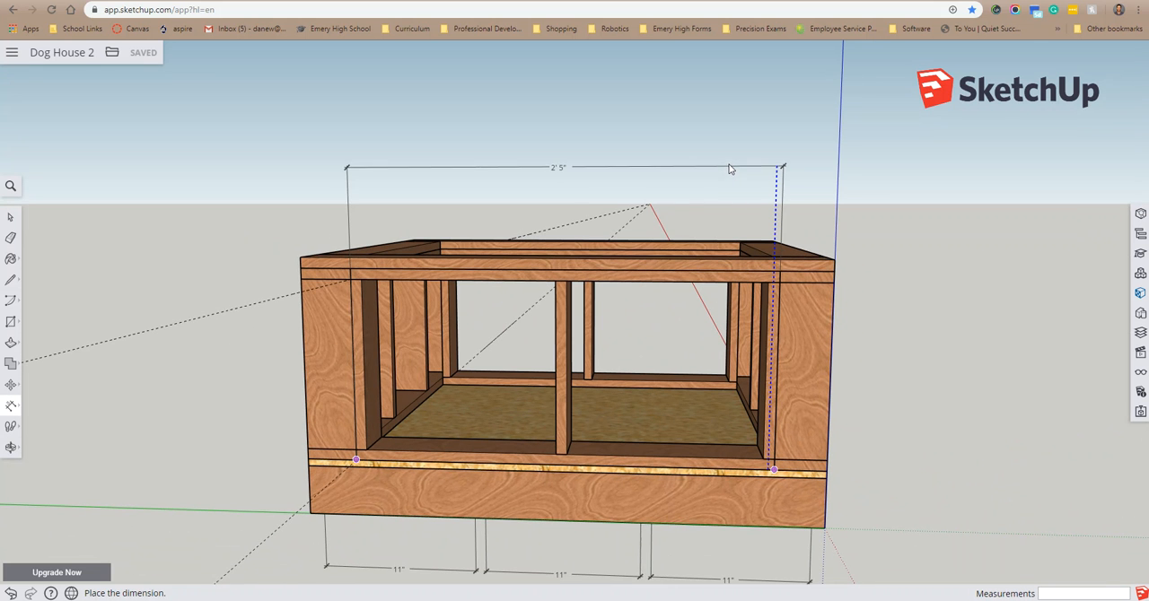
key(Escape)
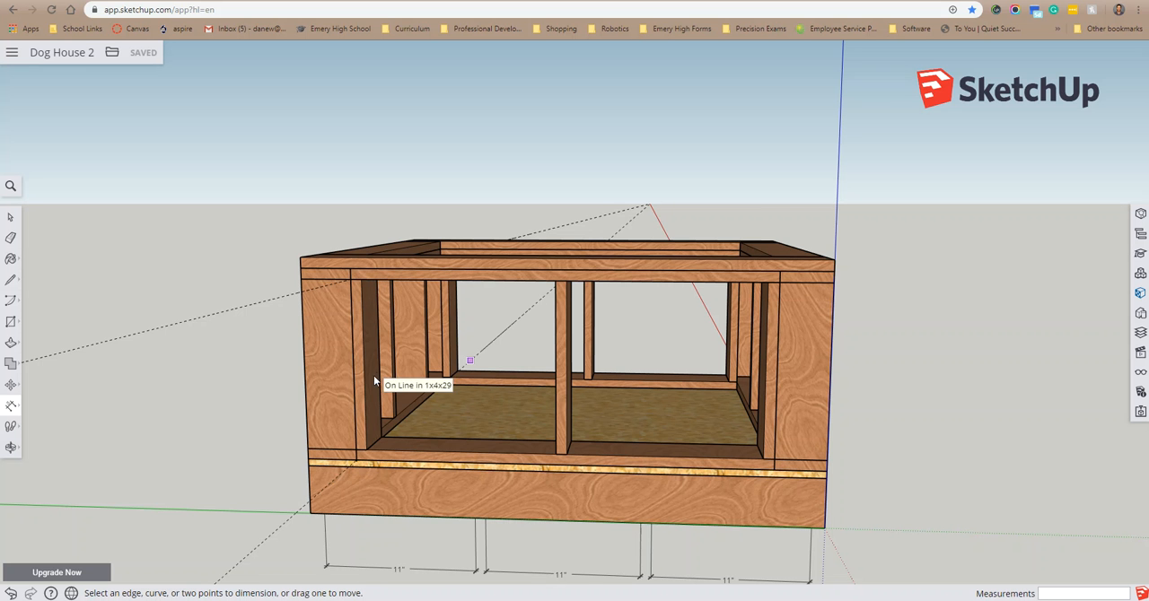
key(o)
drag(916, 320, 106, 393)
middle_drag(106, 392, 93, 385)
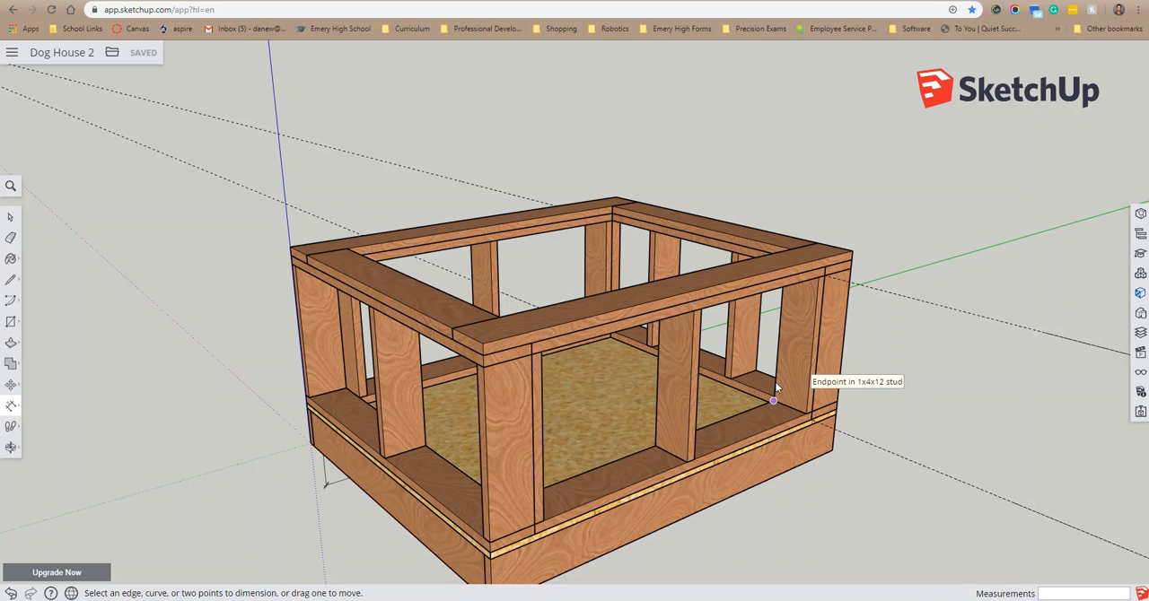
Step: Return to the Dog House model and examine how the subfloor sits along the edges of the floor frame
middle_drag(790, 476, 701, 395)
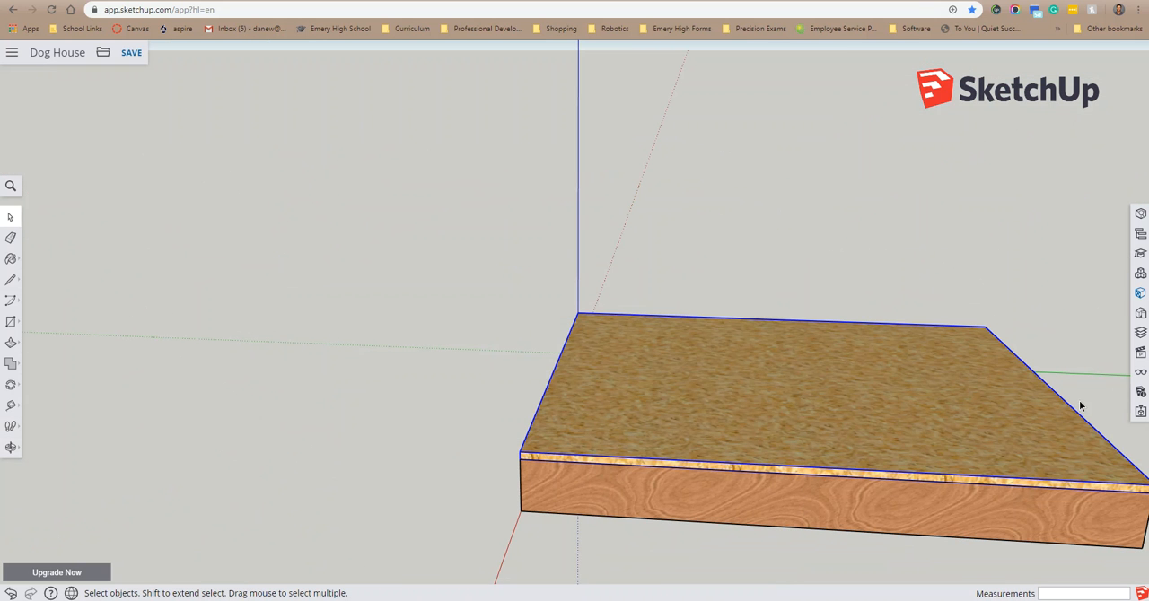
scroll(1090, 475, down, 3)
scroll(1142, 477, up, 3)
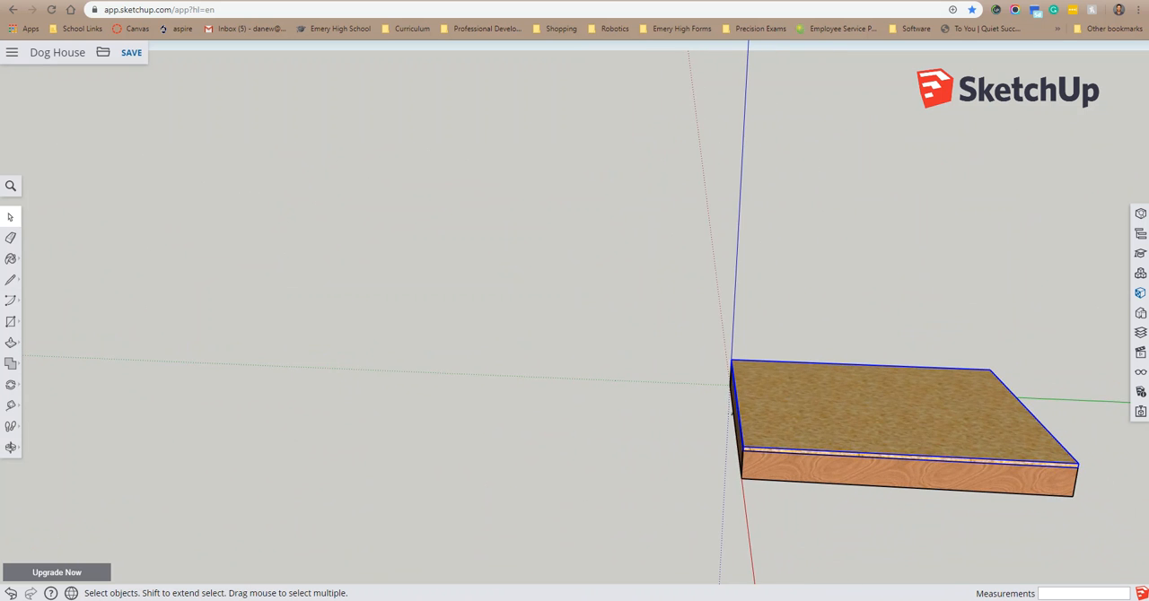
scroll(1142, 477, up, 3)
scroll(1093, 462, up, 5)
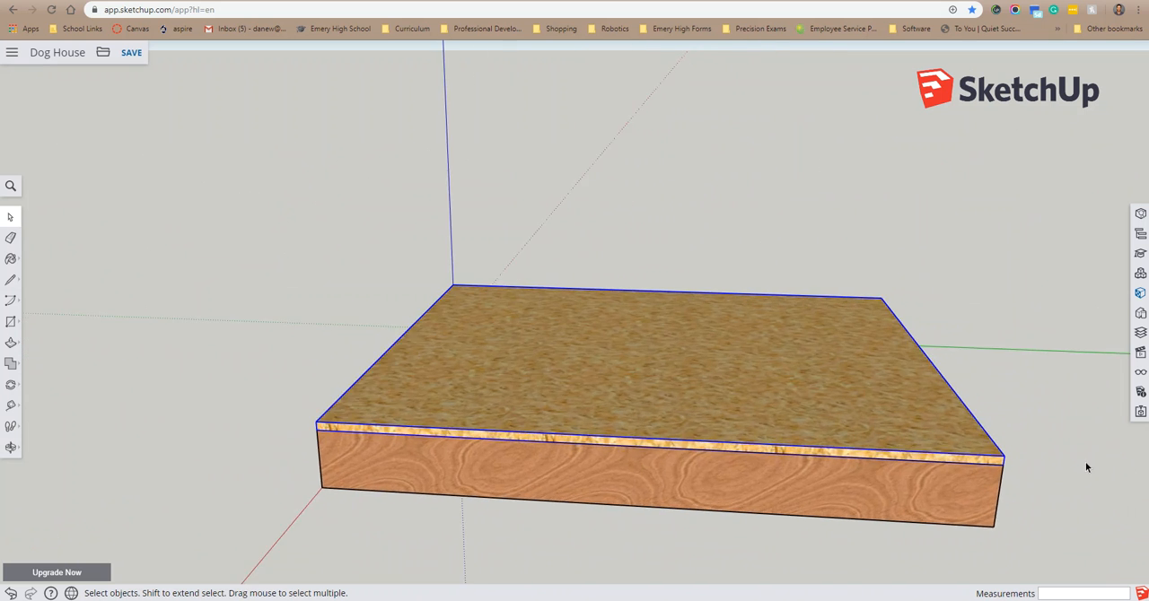
drag(935, 384, 968, 364)
key(space)
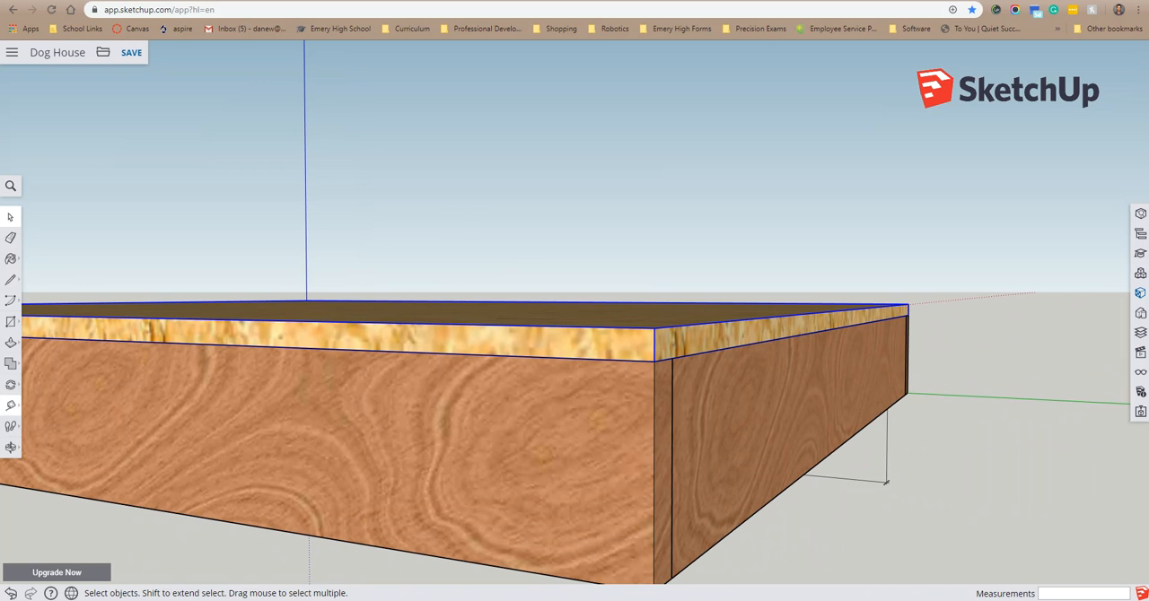
Step: Draw an upright 3/4 by 3.5 inch rectangle beside the floor frame, starting near the green axis
click(11, 447)
click(56, 426)
drag(886, 480, 1004, 404)
middle_drag(709, 427, 782, 419)
click(11, 321)
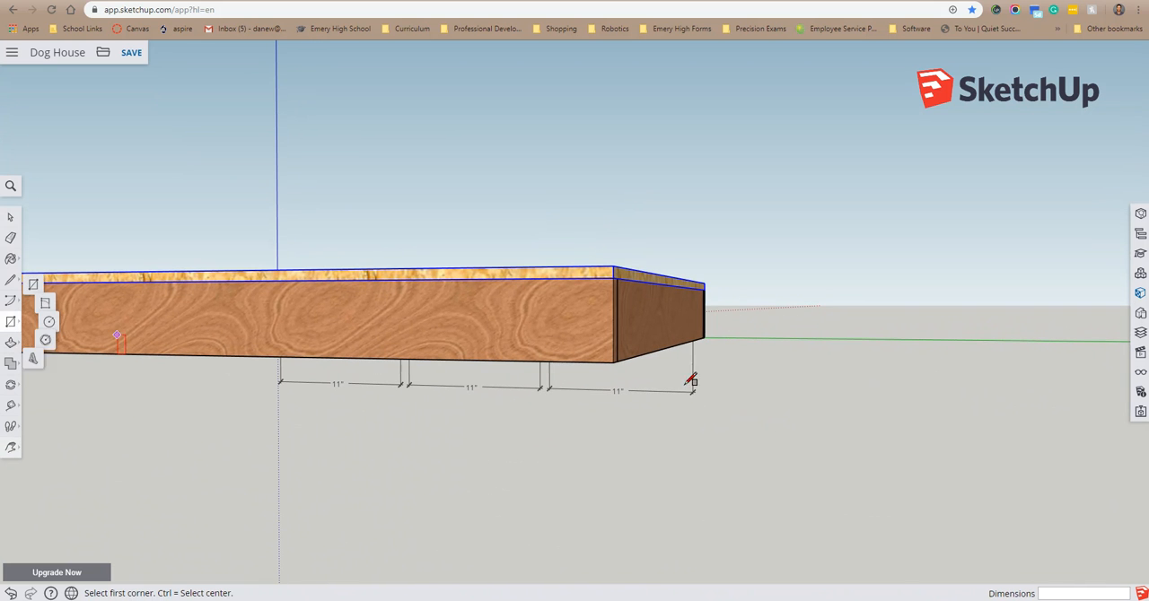
click(770, 332)
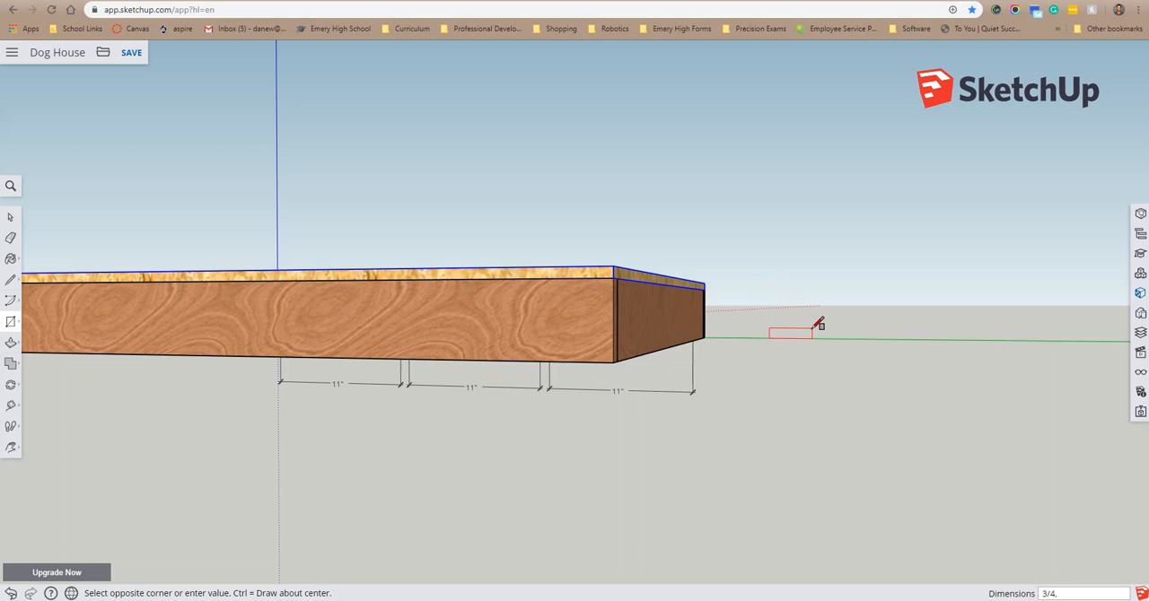
click(819, 325)
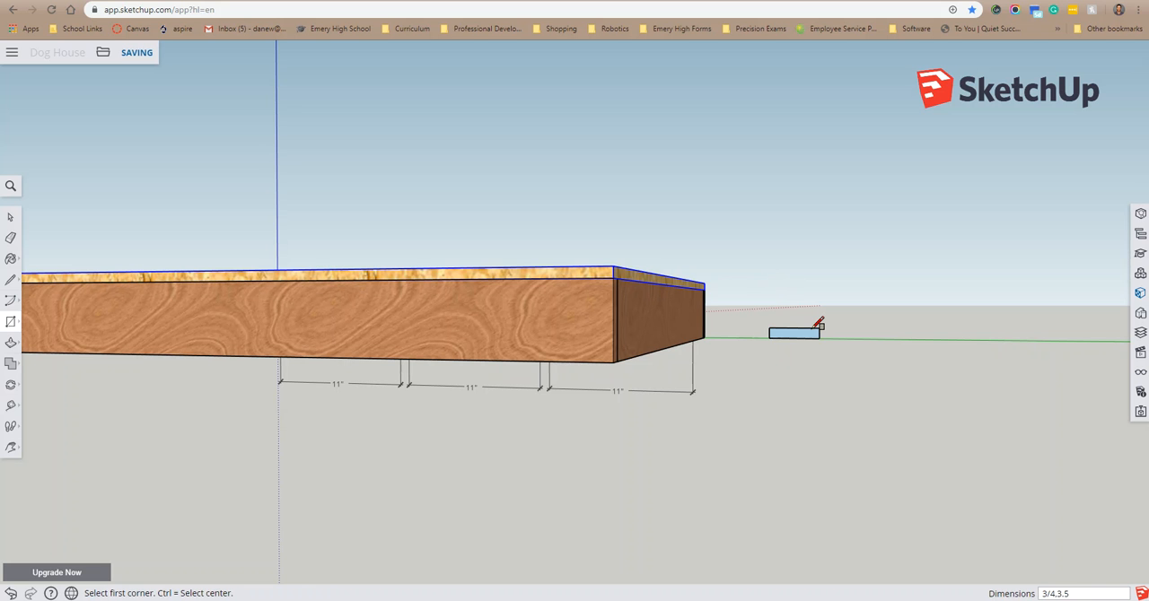
Step: Extrude the 3/4 by 3.5 inch rectangle 1 foot to form a board
middle_drag(949, 314, 593, 386)
click(11, 344)
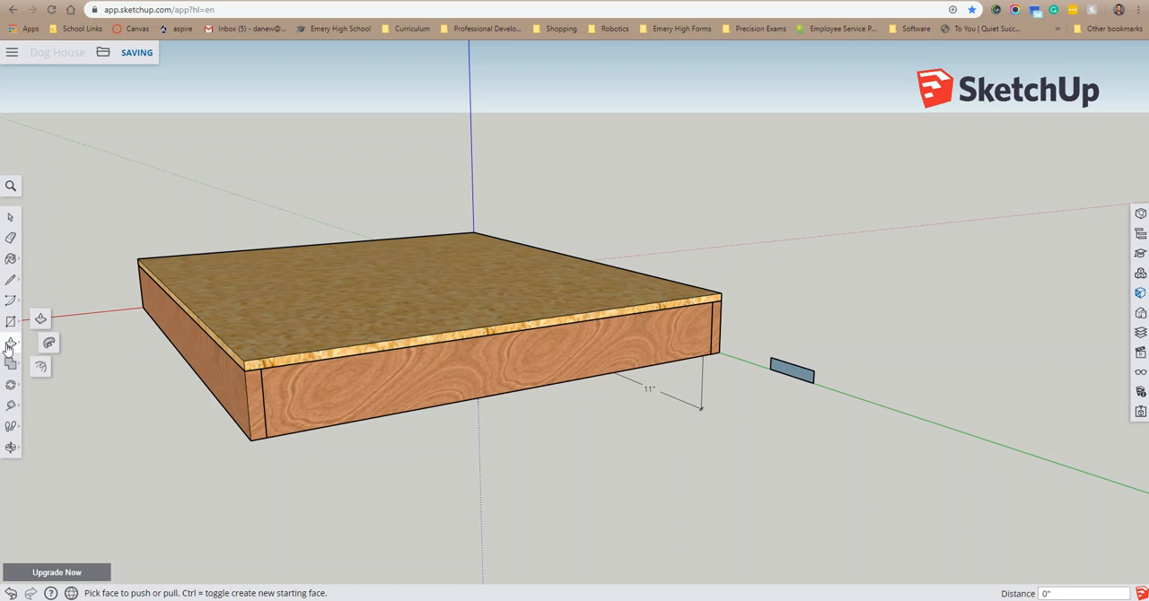
drag(790, 371, 476, 442)
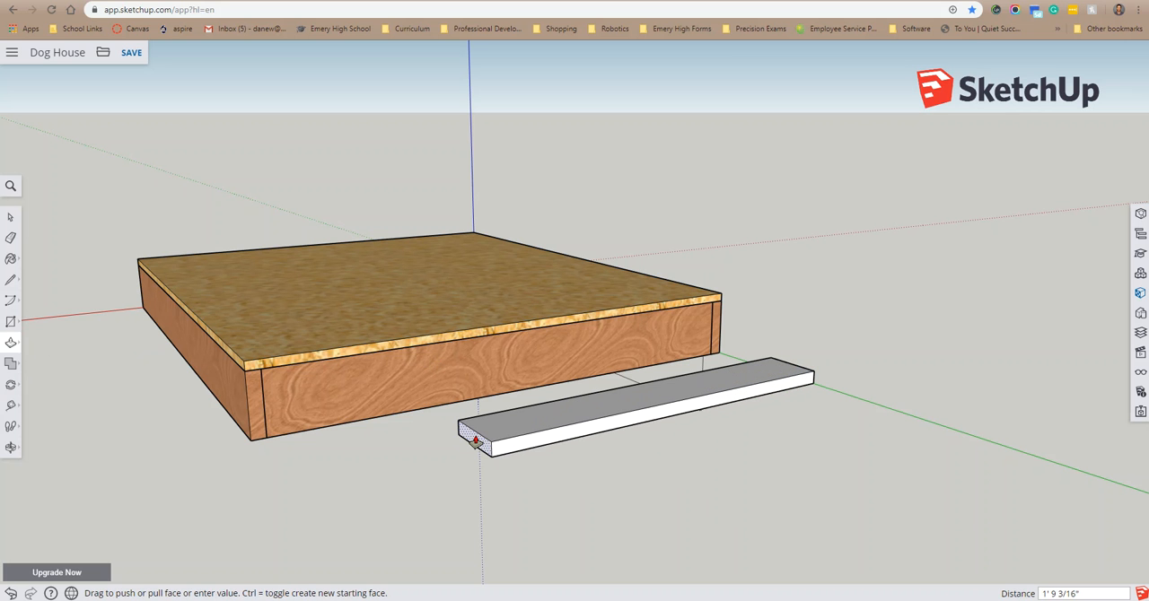
key(Return)
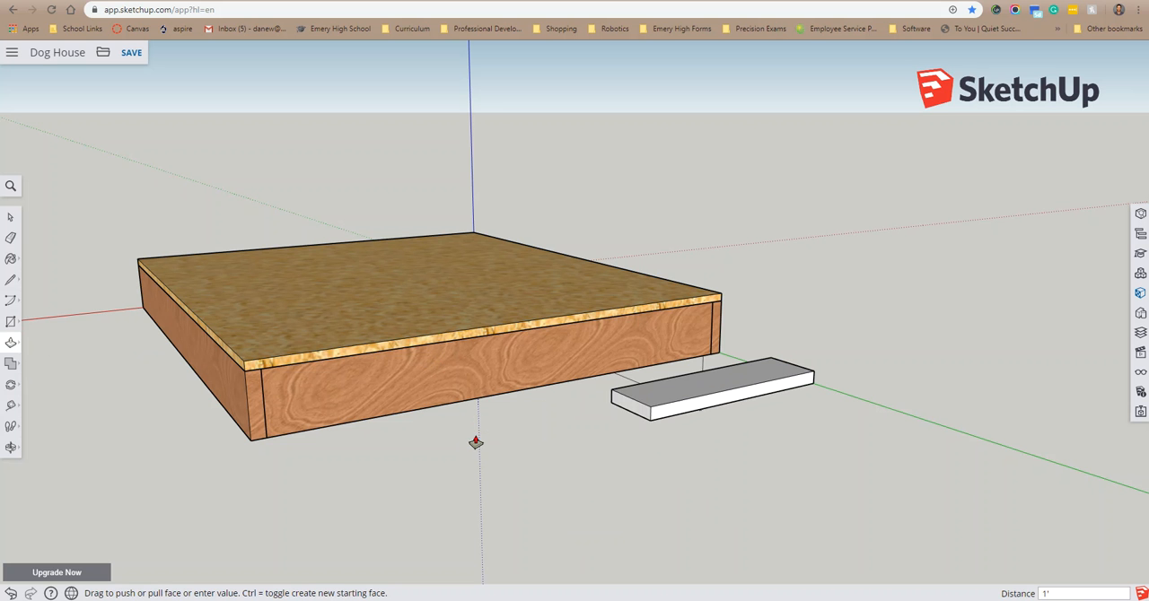
Step: Select the whole new board and paint it with the same reddish-brown wood material as the floor frame
middle_drag(503, 431, 721, 378)
key(space)
drag(765, 448, 765, 448)
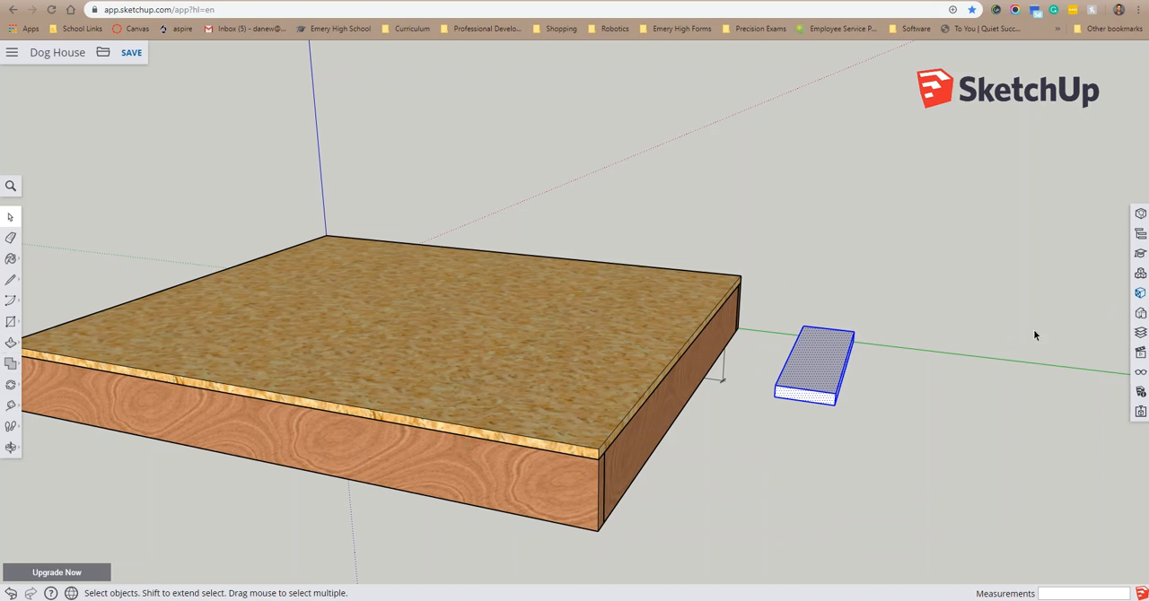
right_click(825, 358)
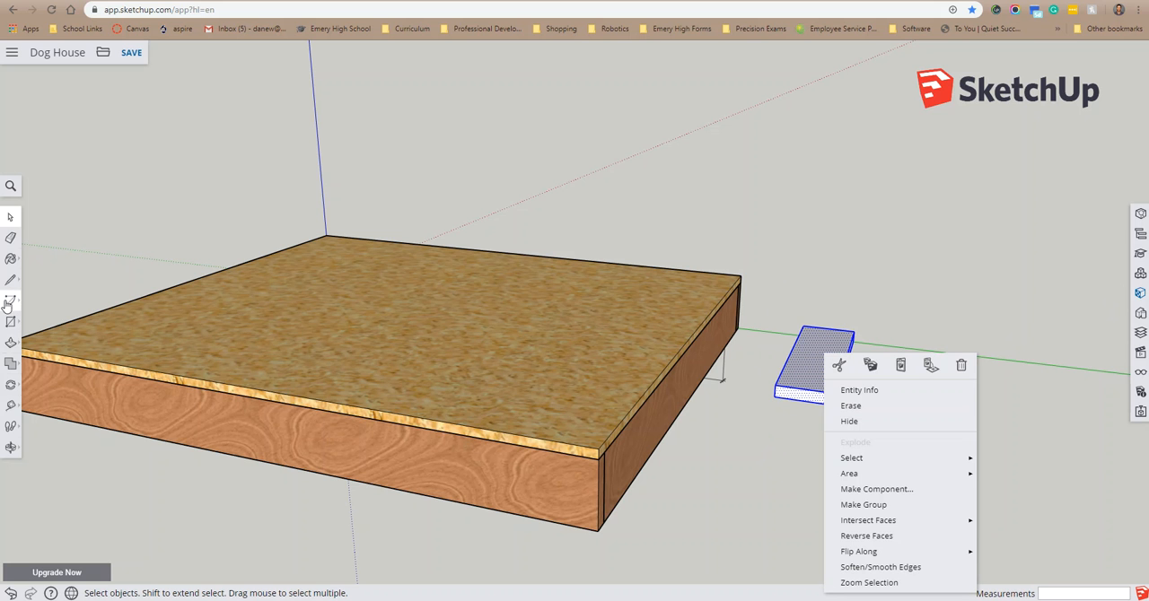
click(11, 260)
click(11, 260)
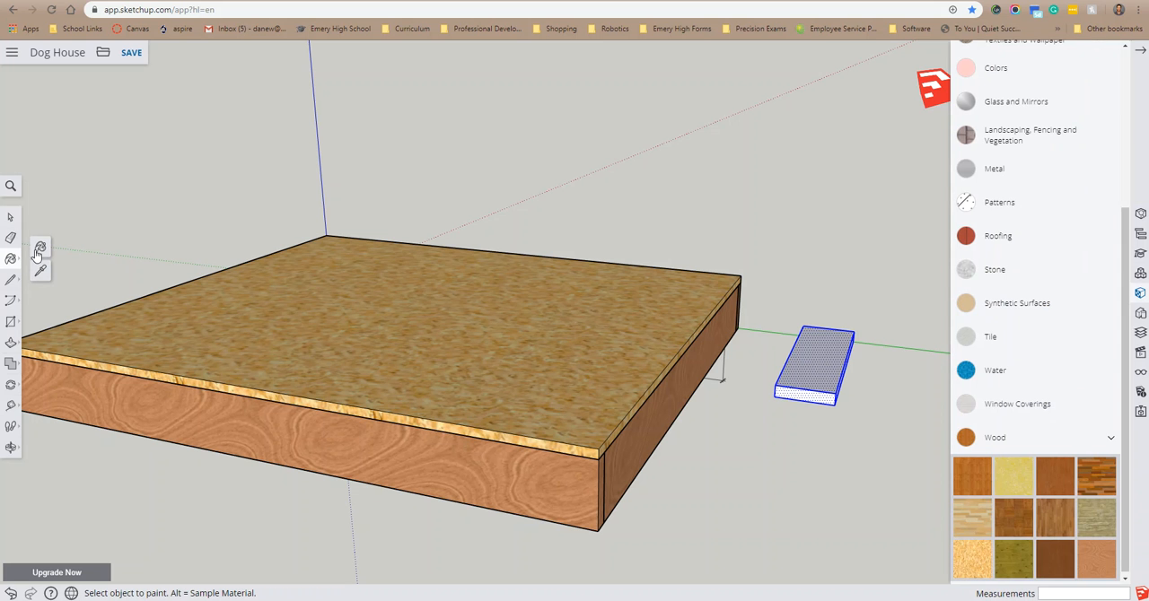
click(1020, 518)
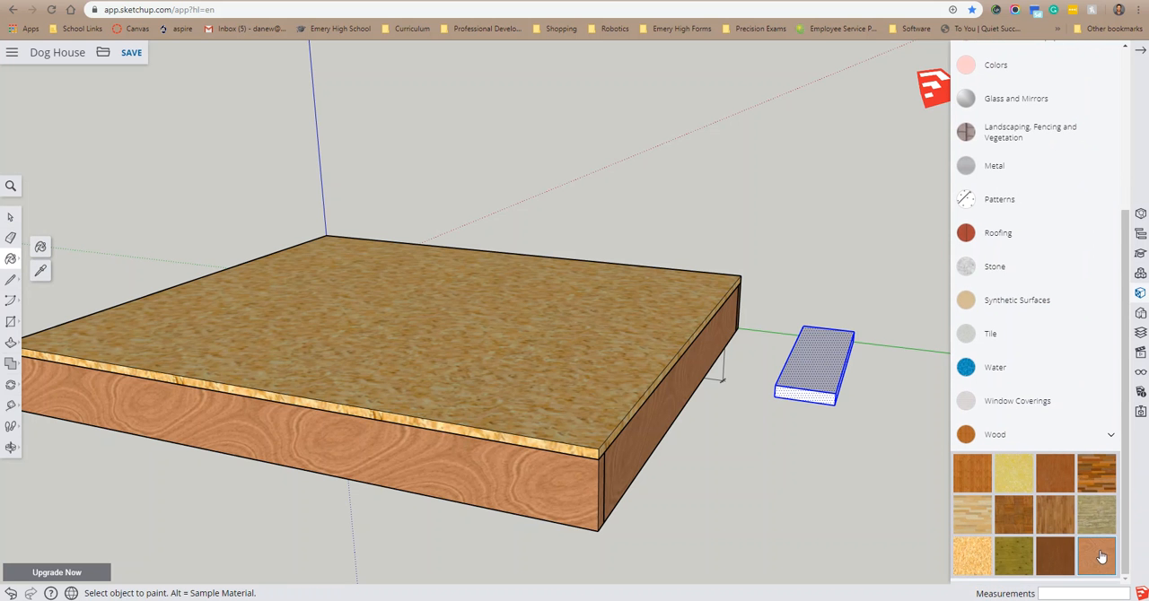
click(823, 368)
middle_drag(900, 365, 718, 341)
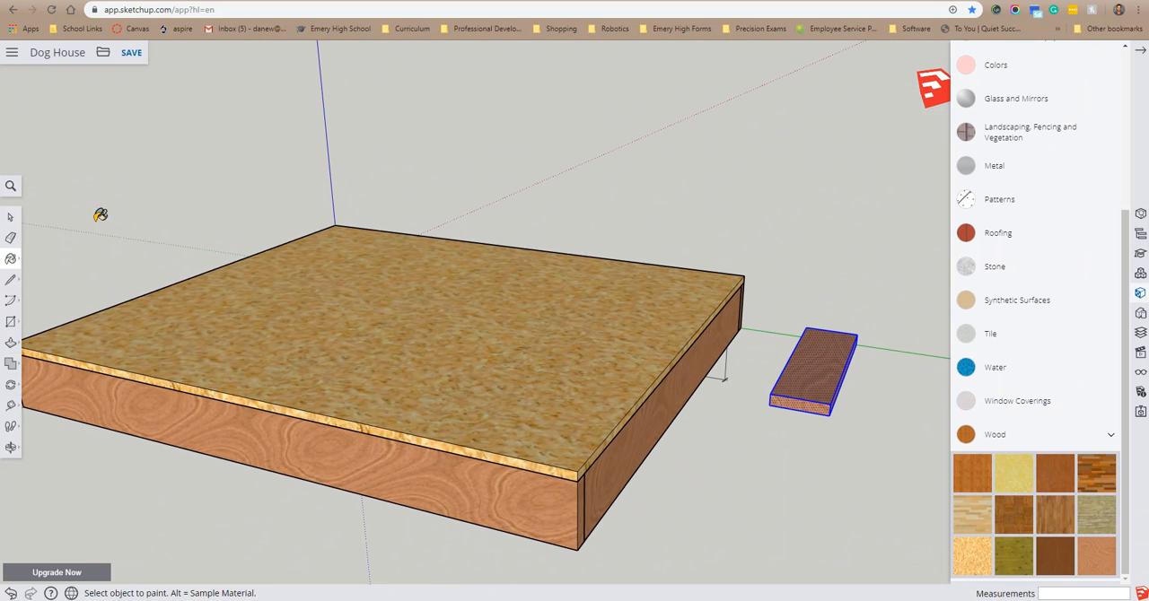
Step: Try to turn the painted board into a group, and undo the grouping
click(10, 217)
right_click(819, 359)
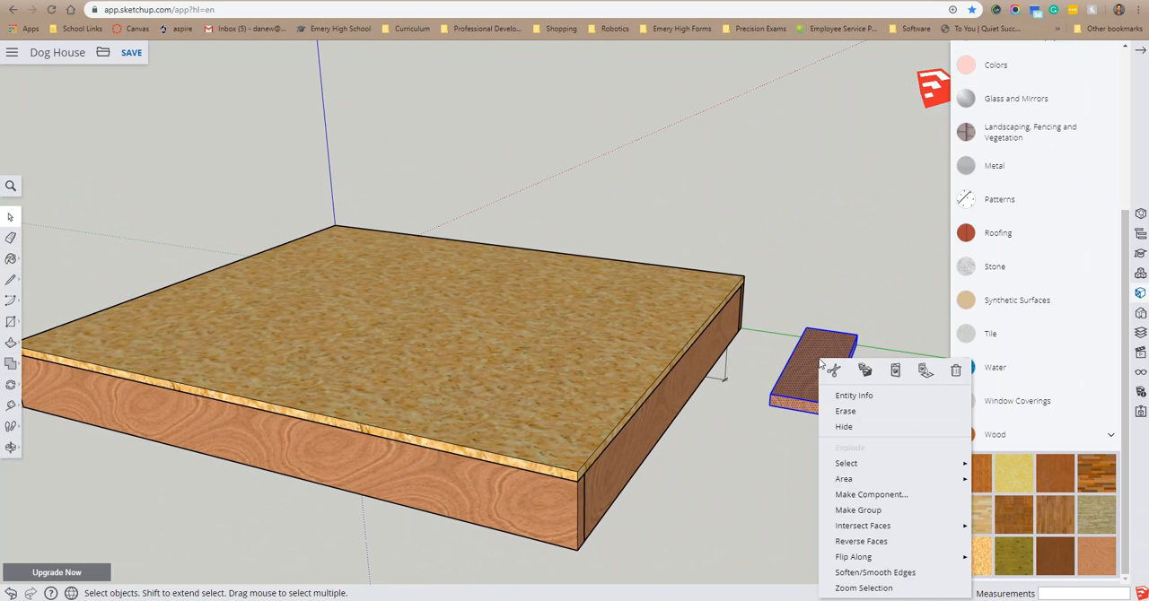
click(864, 512)
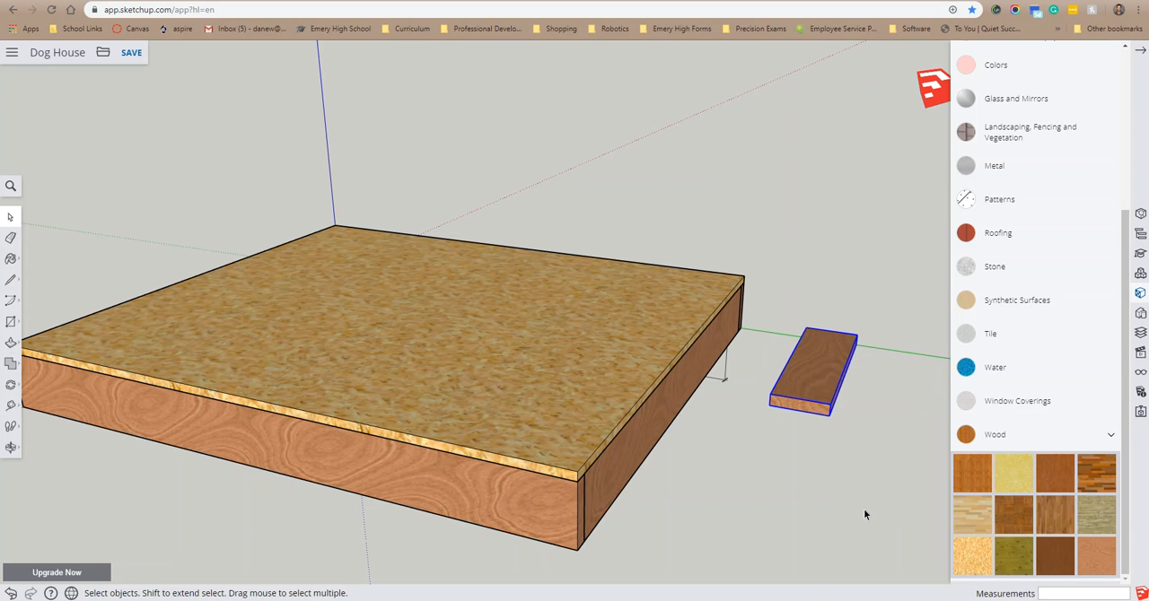
right_click(823, 368)
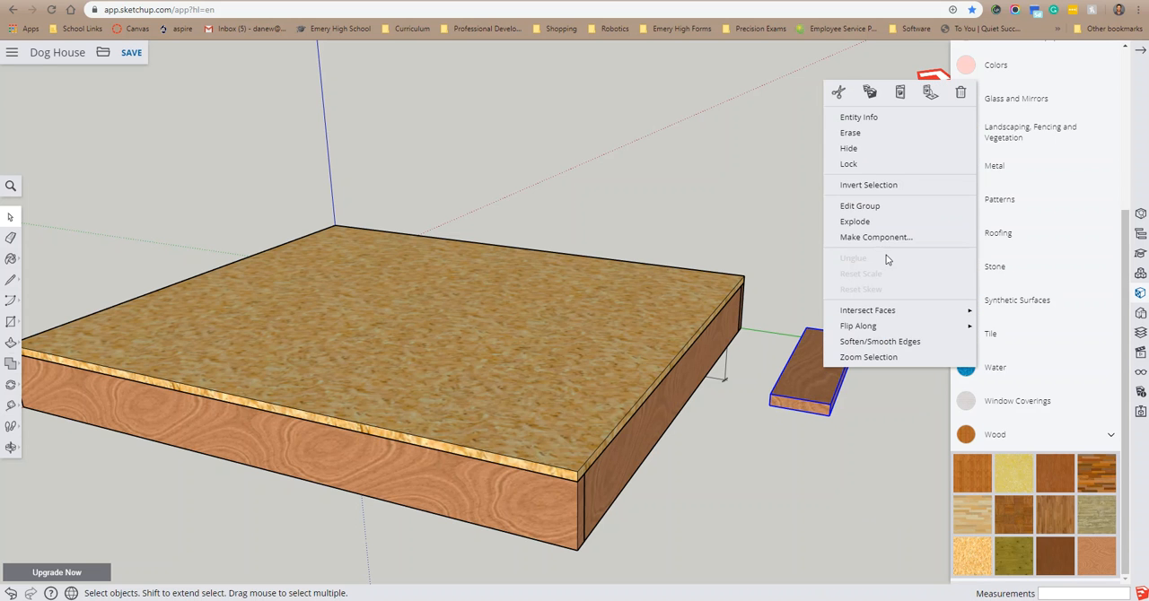
click(887, 431)
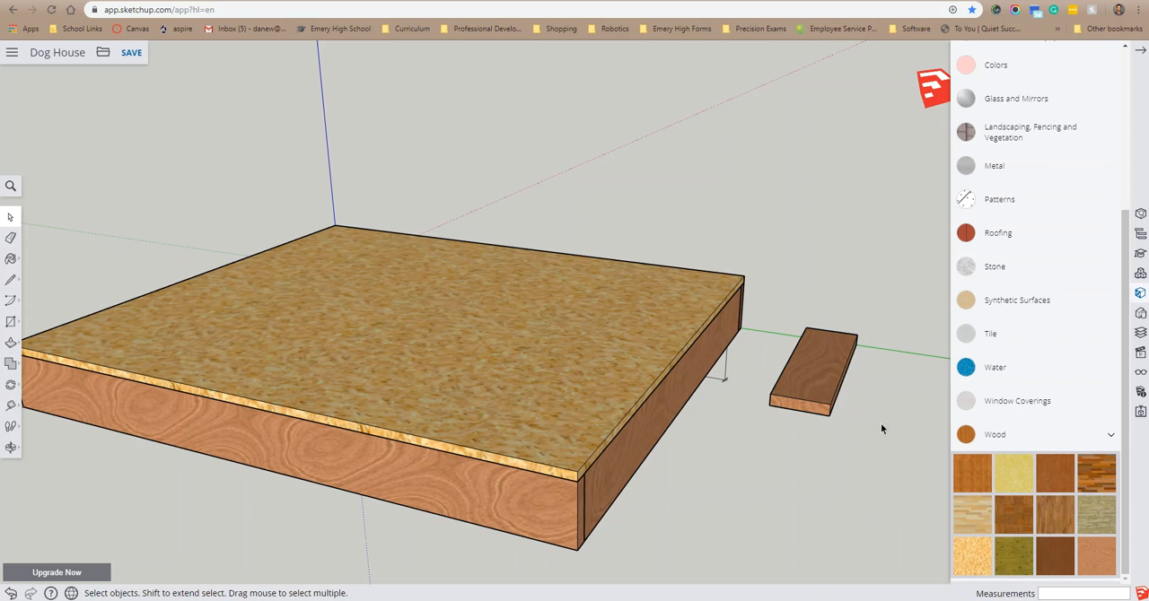
click(817, 370)
double_click(824, 369)
right_click(824, 371)
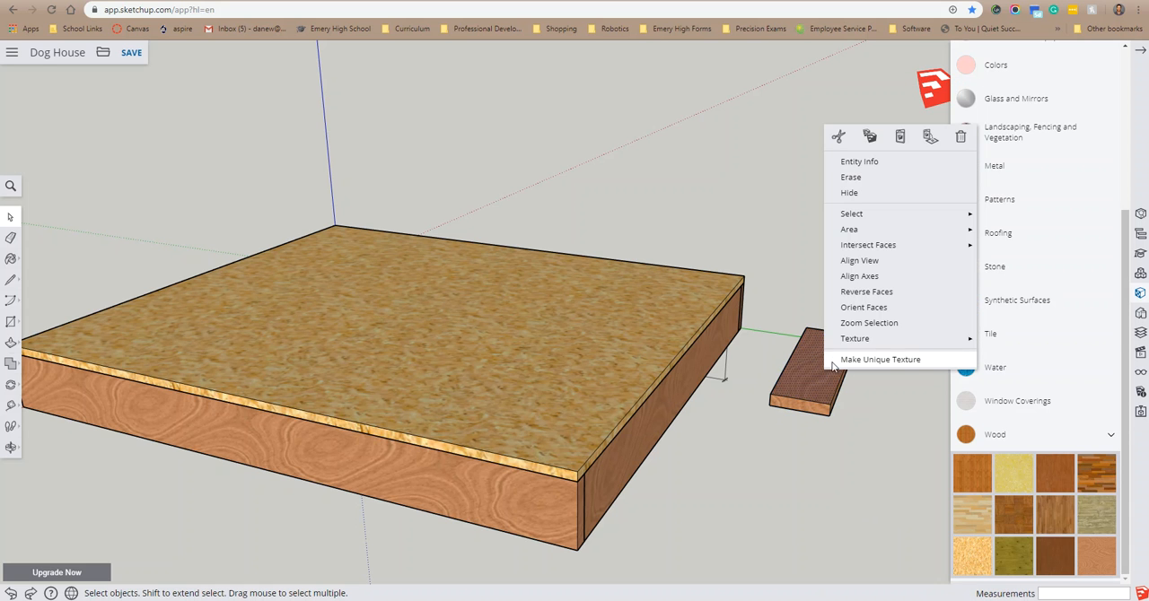
click(856, 368)
Step: Make the whole painted board a component with its own definition name
drag(770, 458, 769, 456)
right_click(816, 377)
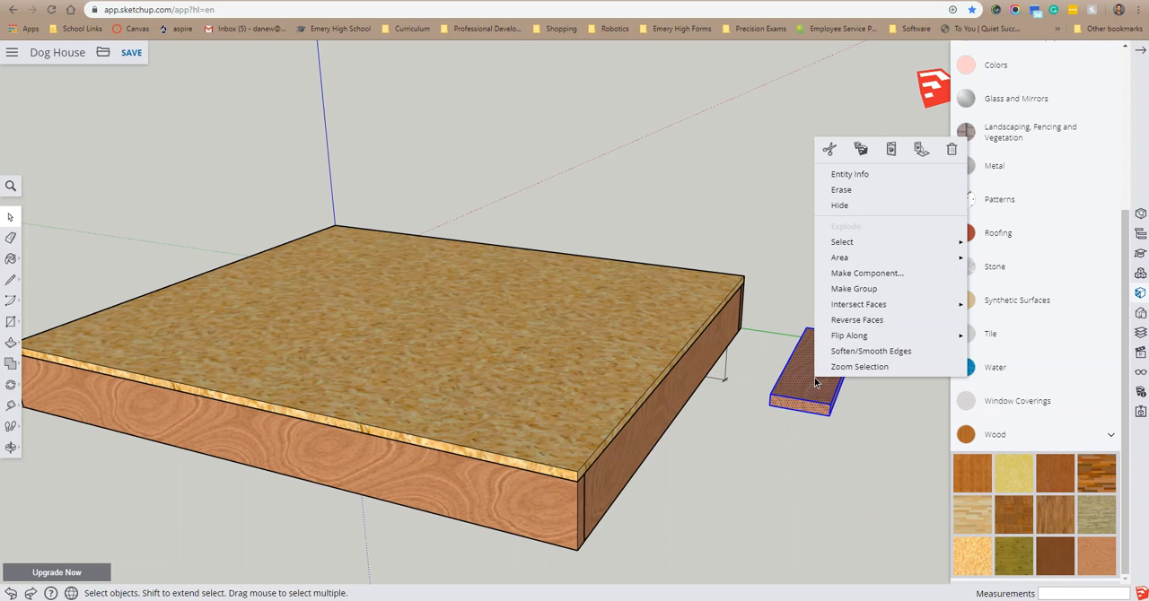
click(864, 273)
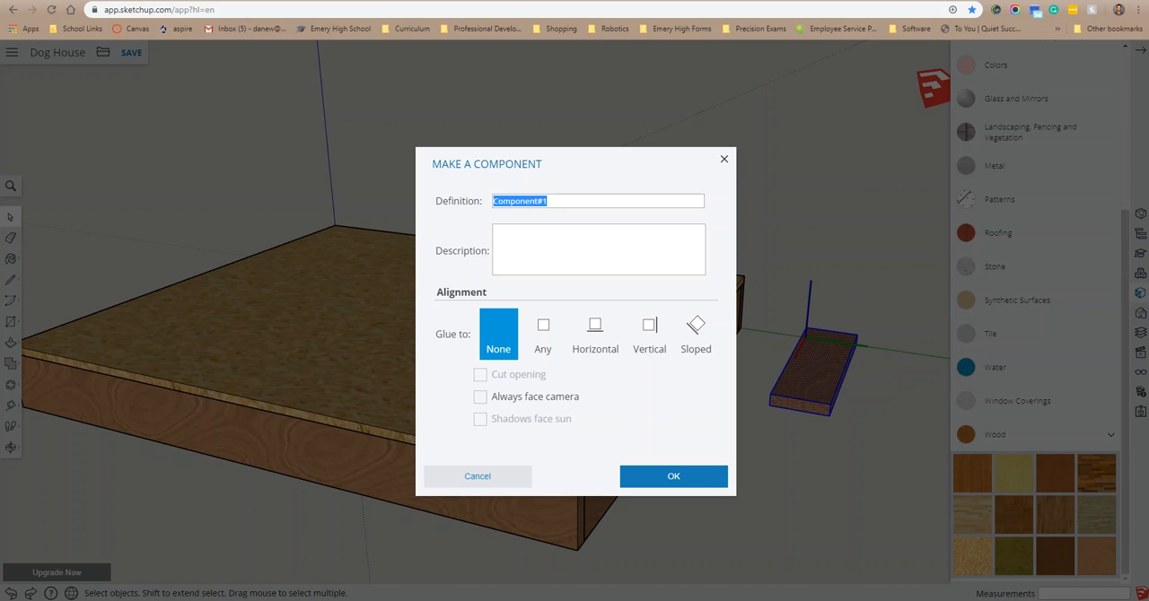
text(1)
click(662, 476)
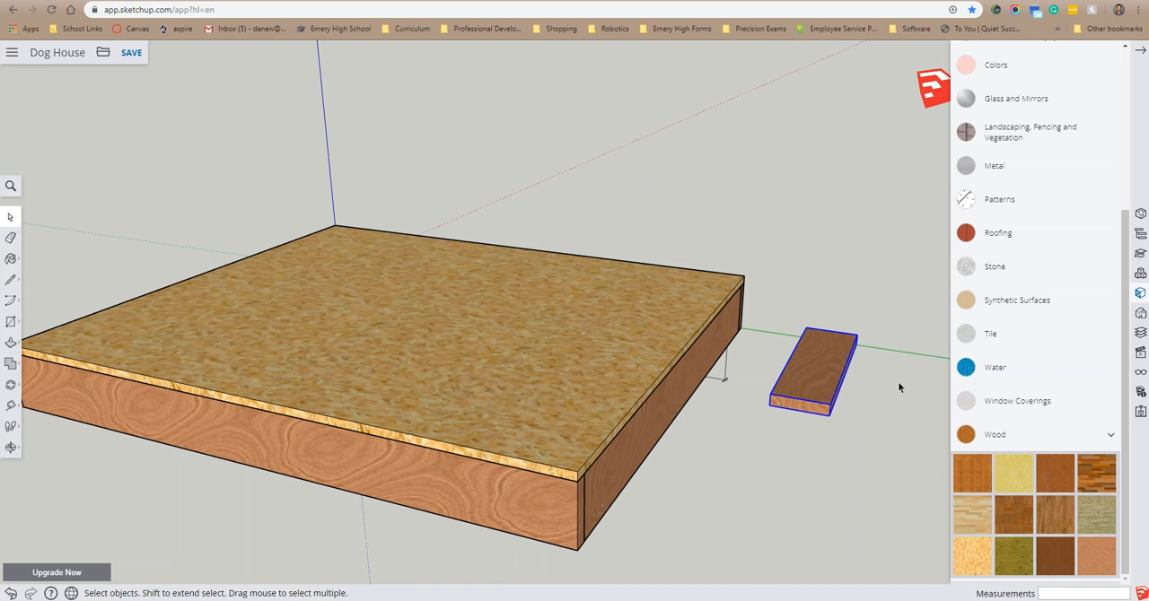
Step: Sketch a rectangle about 1 7/16 by 3 1/4 inches on the ground beyond the board component and extrude it upward
scroll(898, 381, up, 3)
middle_drag(844, 403, 867, 568)
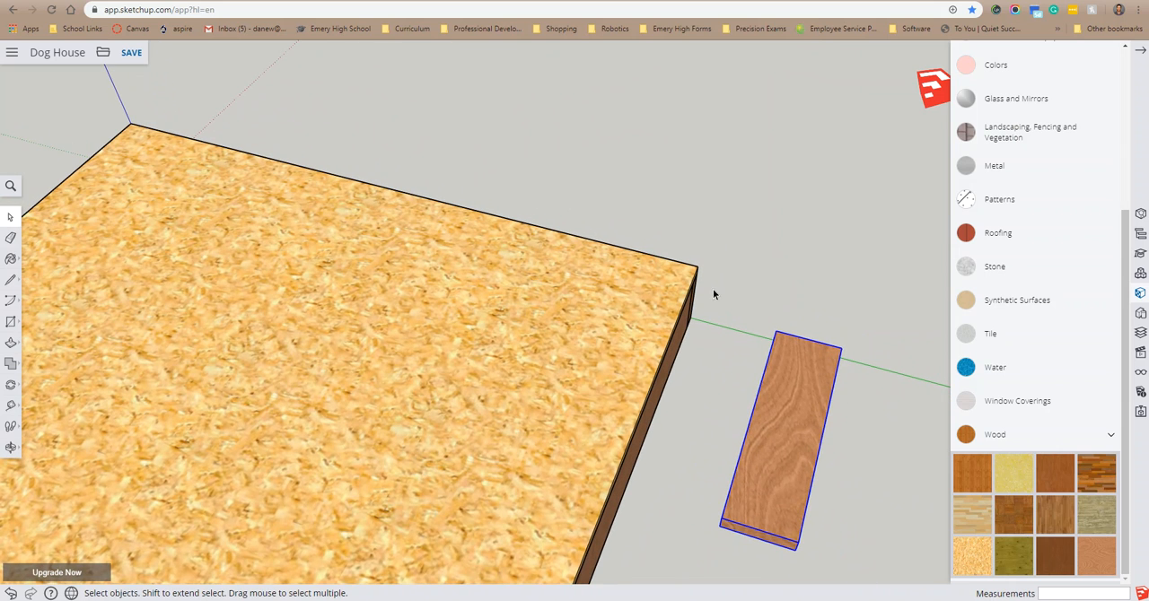
scroll(497, 352, down, 5)
middle_drag(767, 464, 781, 525)
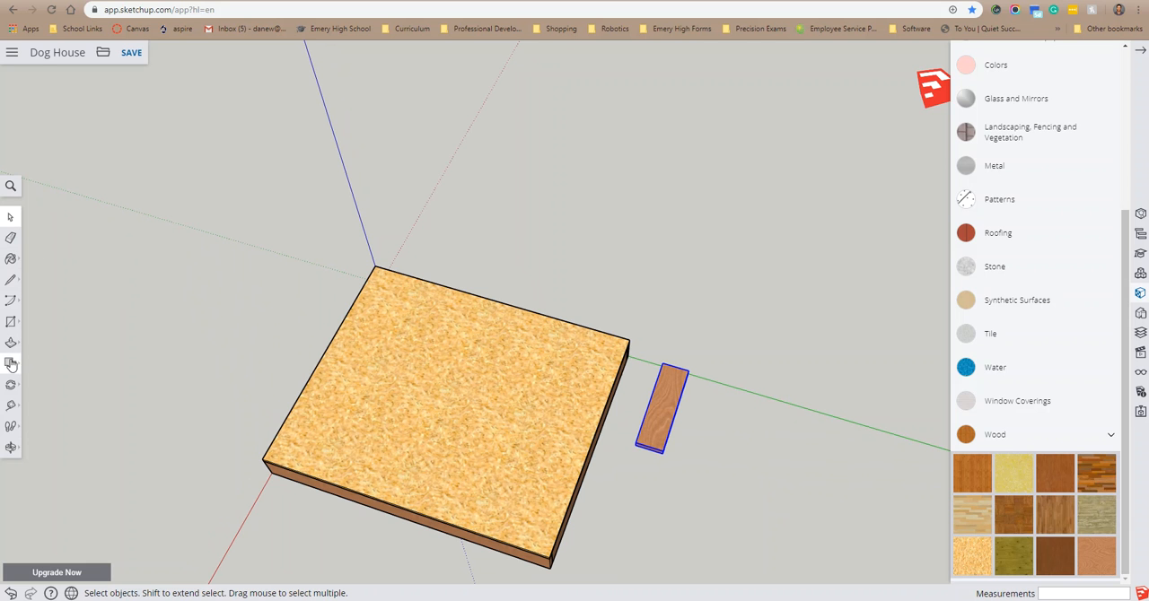
click(13, 330)
click(727, 392)
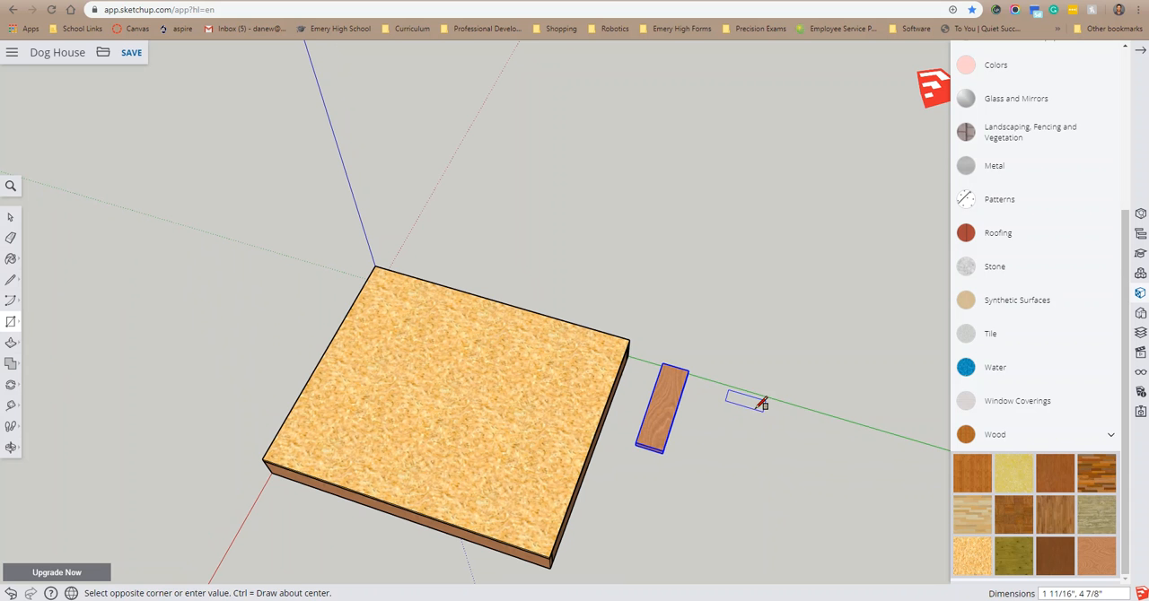
click(754, 404)
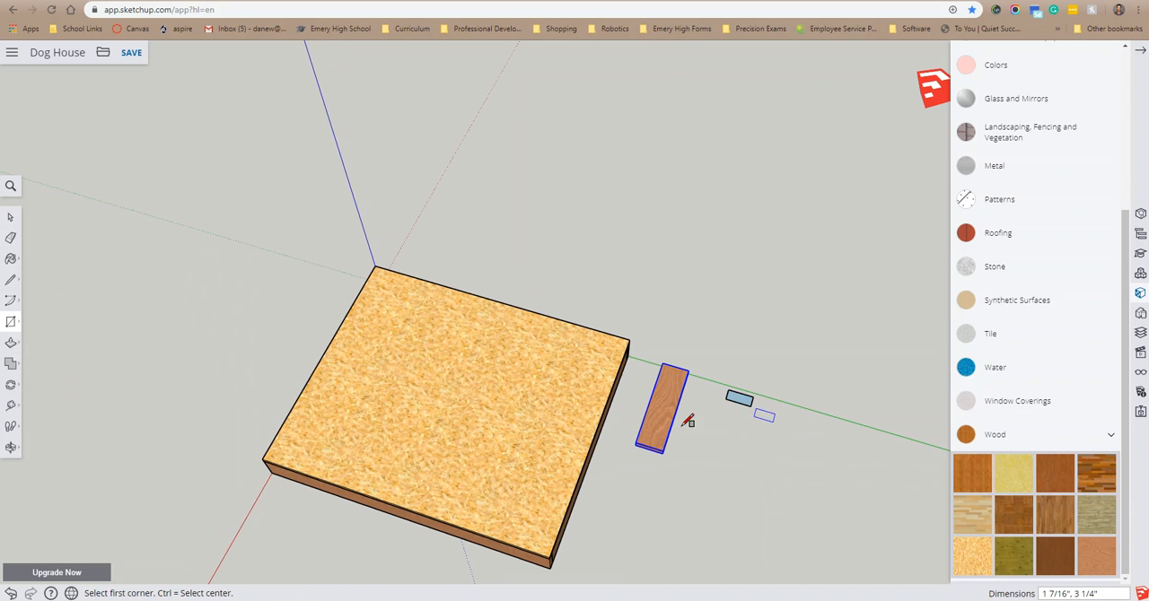
click(12, 344)
drag(739, 398, 827, 411)
Step: Select the whole upright board and paint it with the floor frame's wood material
middle_drag(803, 449, 609, 400)
key(space)
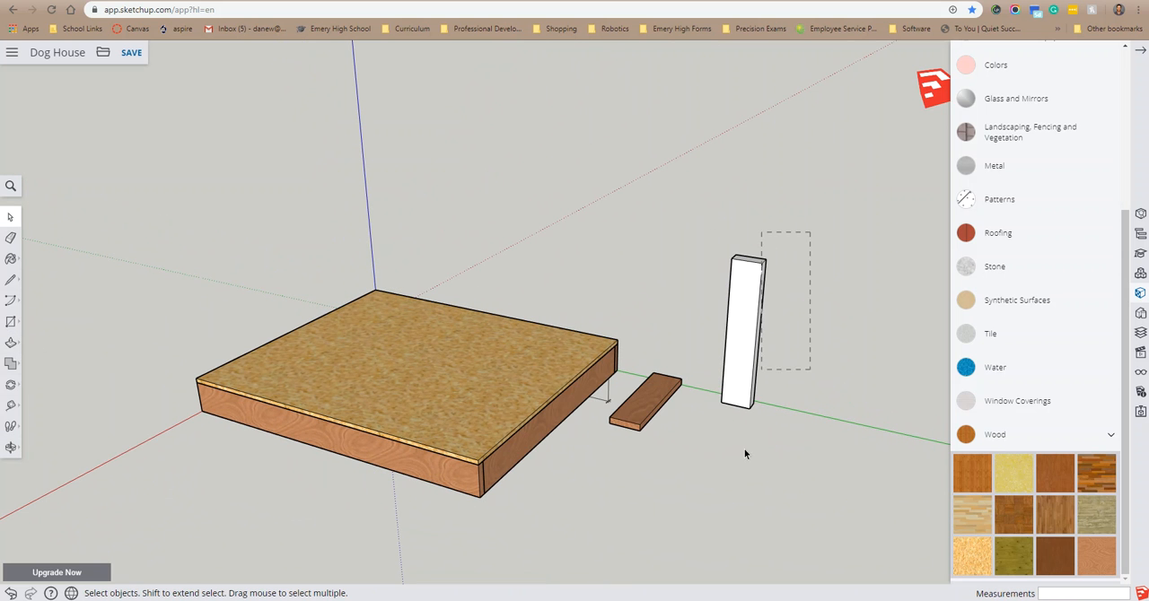
drag(708, 463, 708, 463)
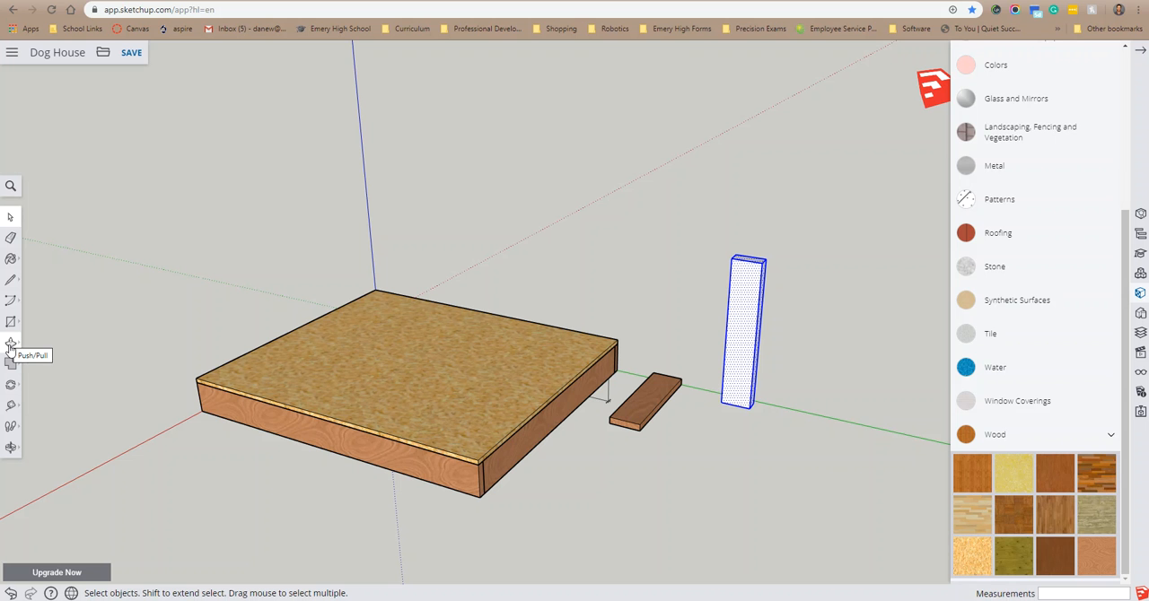
click(11, 259)
click(754, 321)
scroll(757, 326, up, 3)
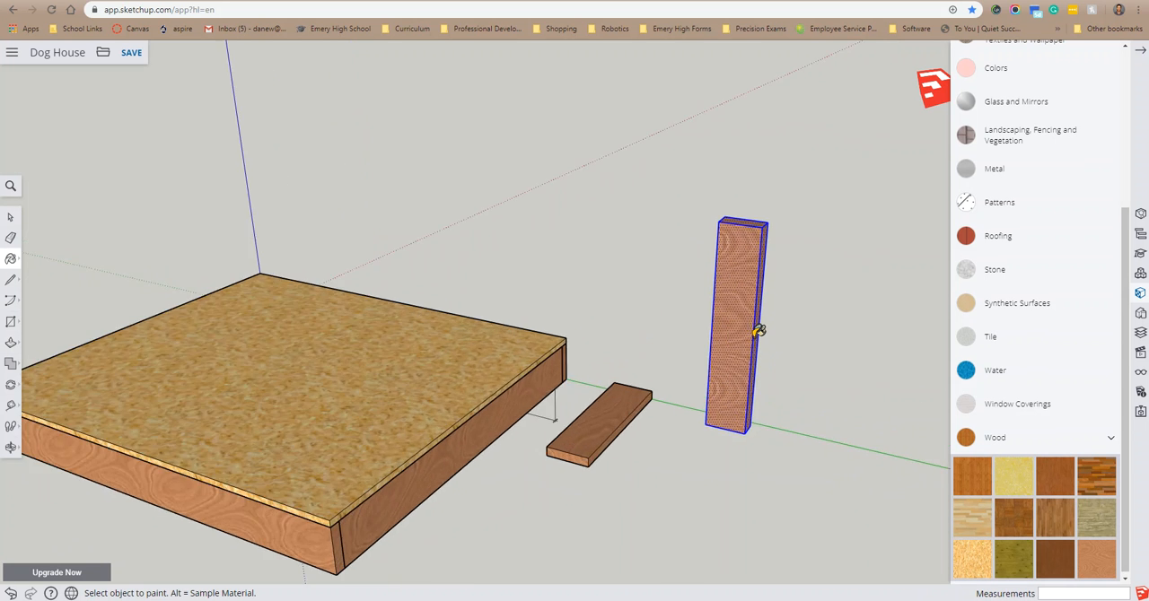
Step: Delete the ungrouped upright board, keeping the flat board component beside the floor frame
click(10, 217)
click(606, 222)
middle_drag(700, 332, 627, 414)
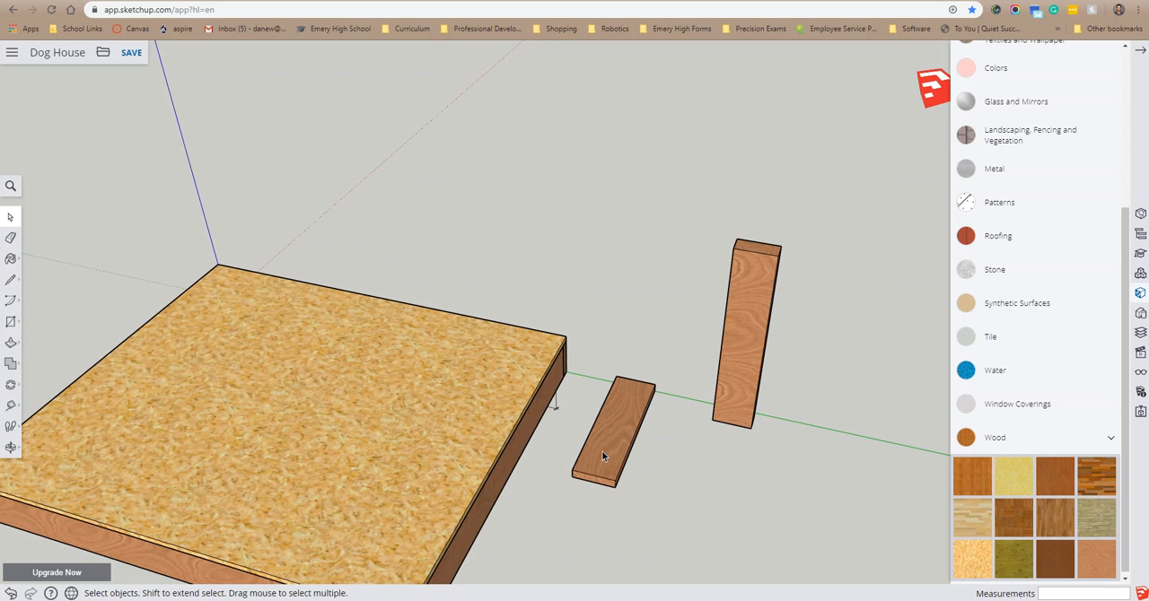
middle_drag(755, 461, 721, 362)
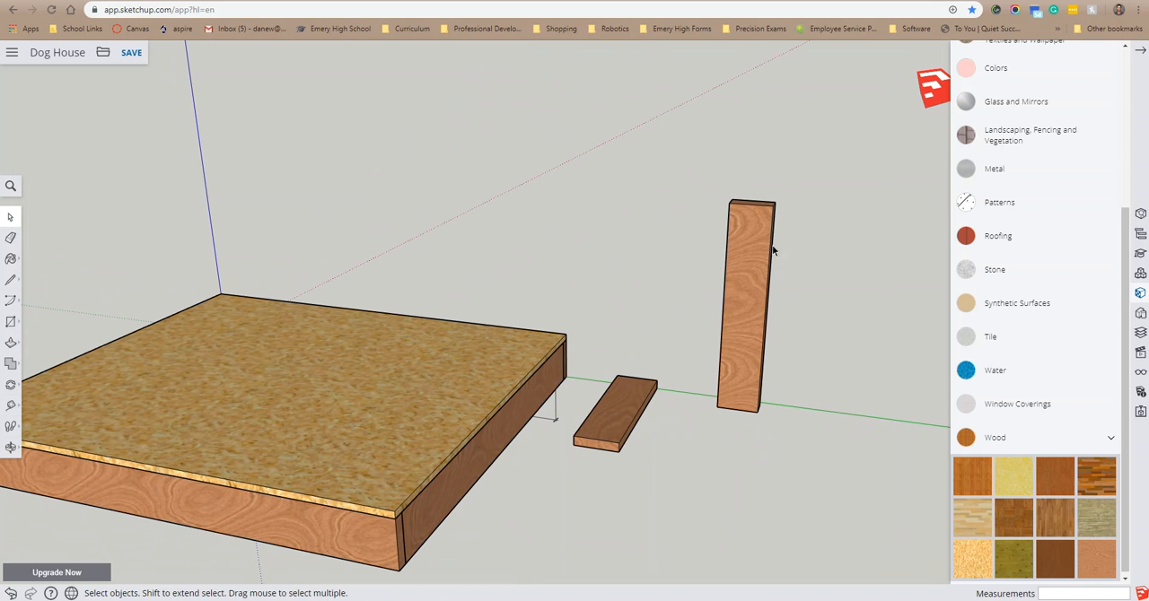
right_click(769, 304)
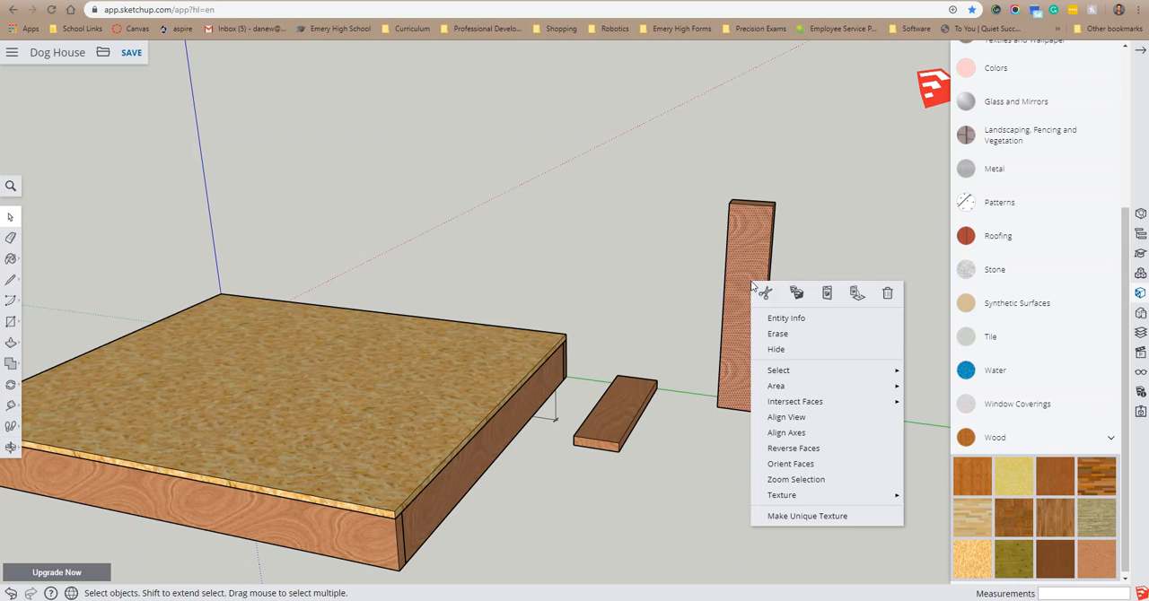
click(660, 234)
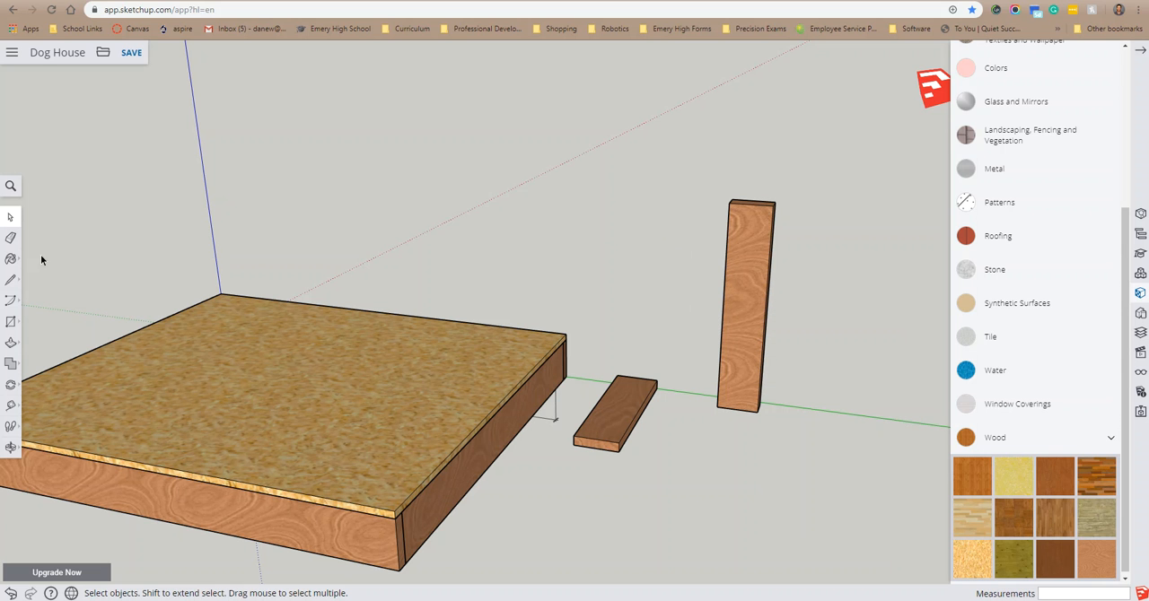
drag(704, 451, 707, 448)
key(Delete)
middle_drag(826, 398, 529, 429)
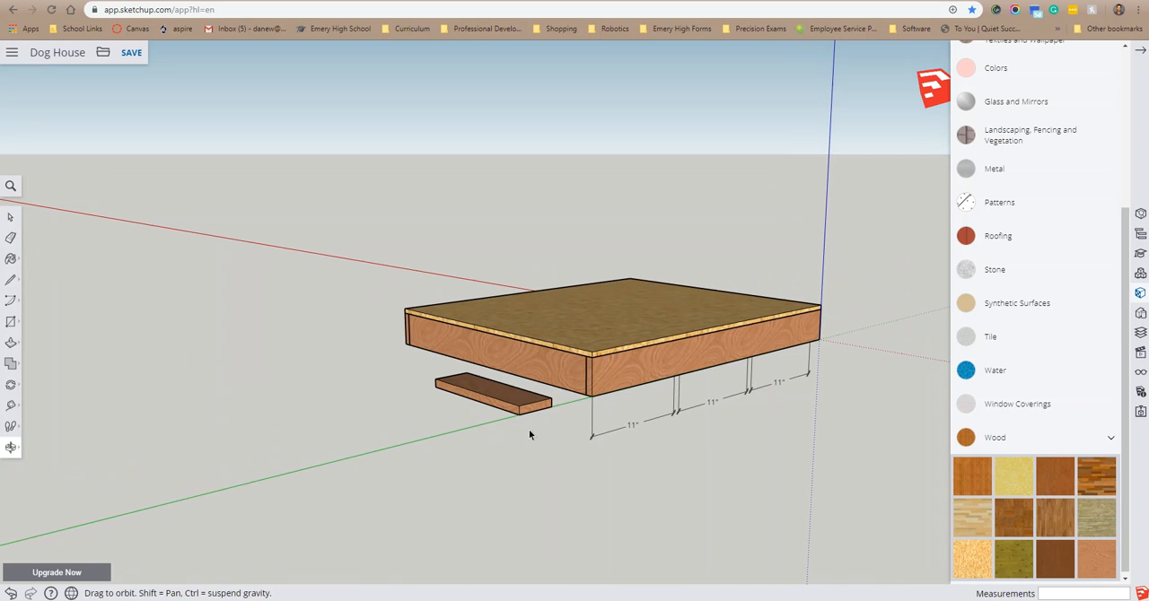
Step: Copy the flat board component and paste one copy flush against its outer long edge
scroll(404, 370, up, 2)
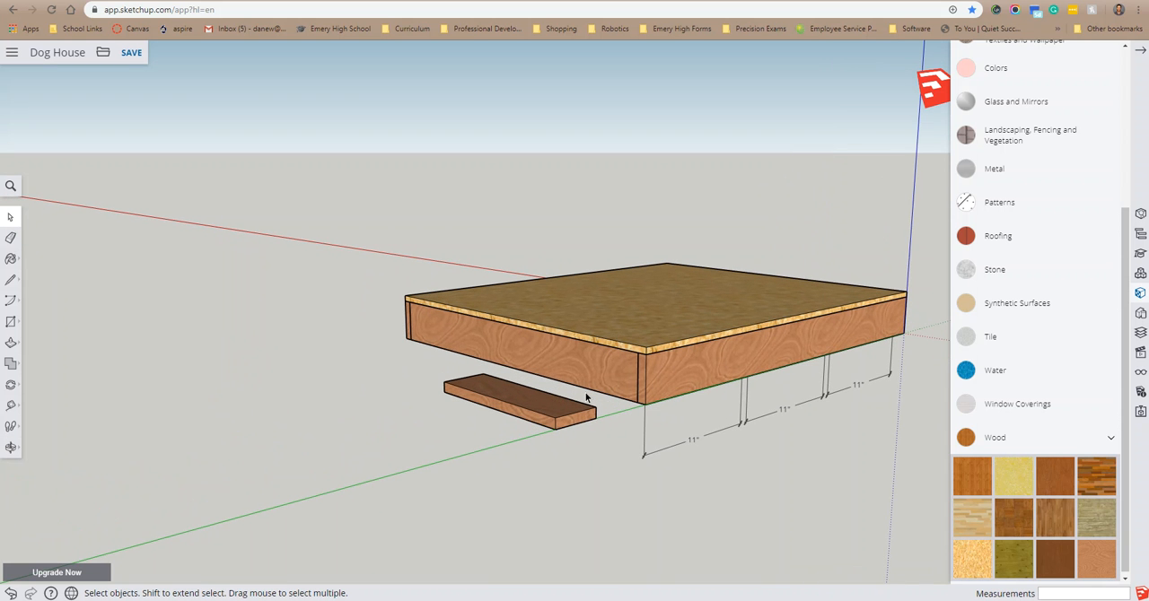
drag(436, 460, 435, 461)
middle_drag(526, 467, 887, 379)
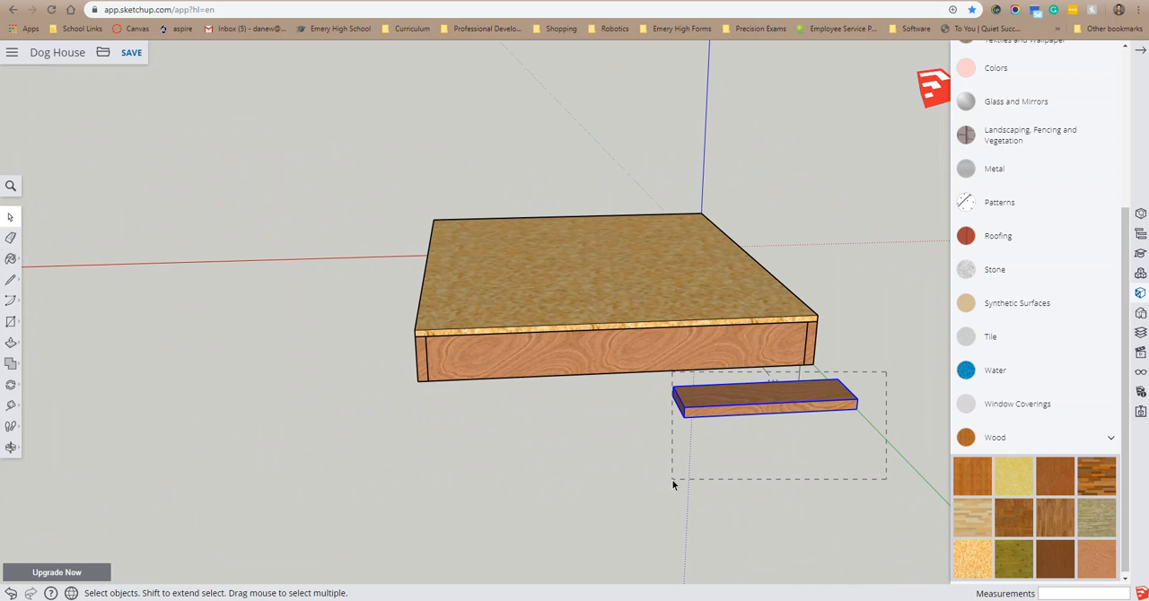
middle_drag(900, 434, 330, 361)
right_click(326, 360)
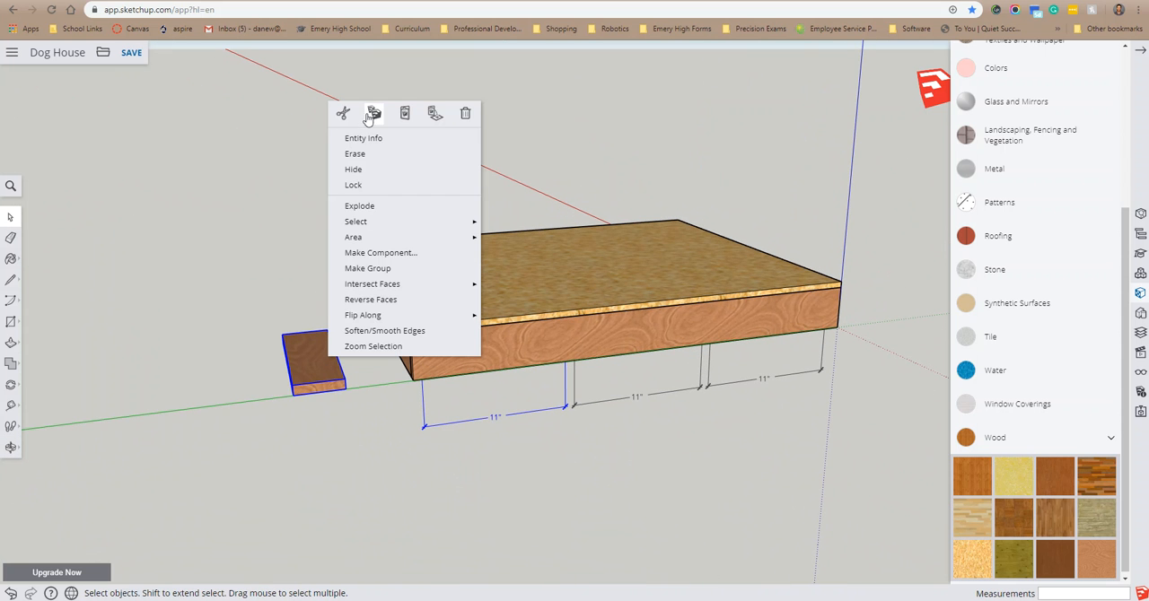
click(372, 116)
right_click(305, 369)
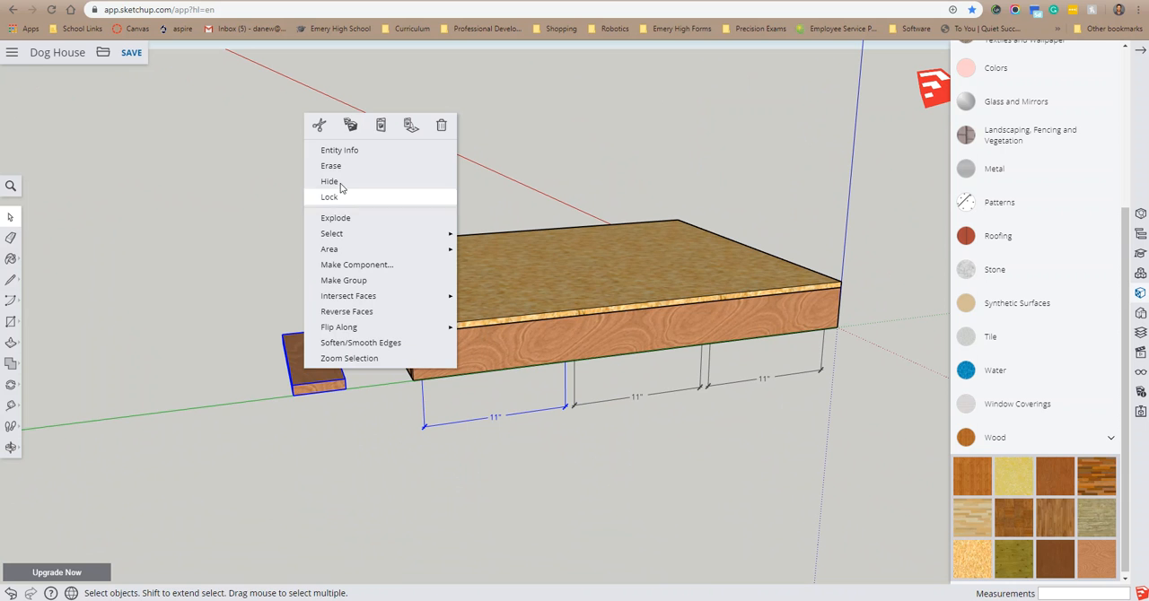
click(381, 125)
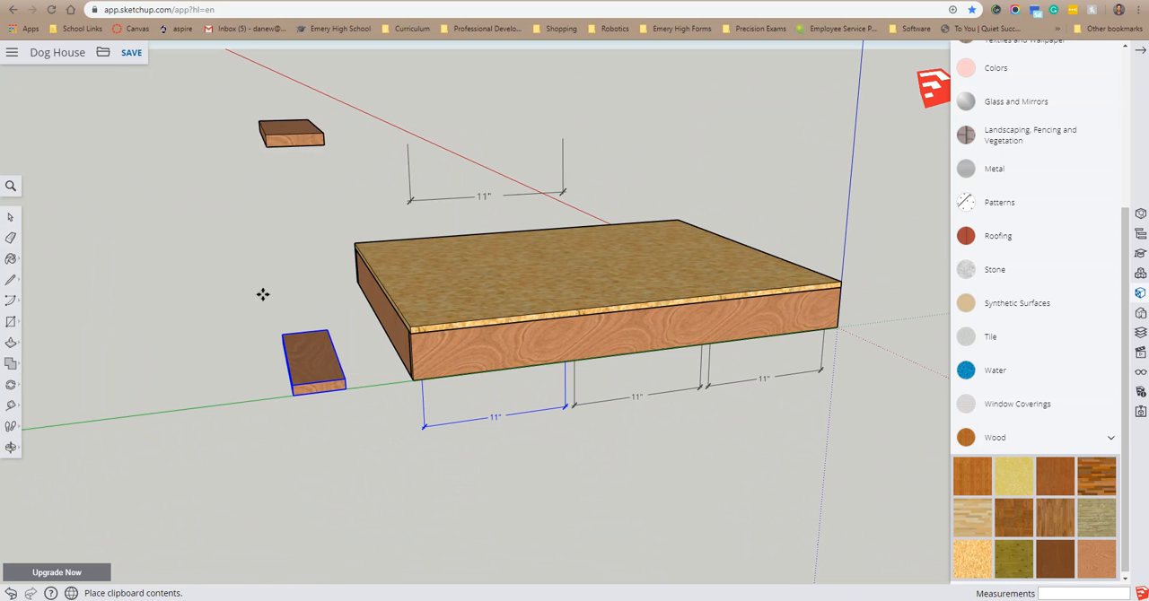
click(289, 395)
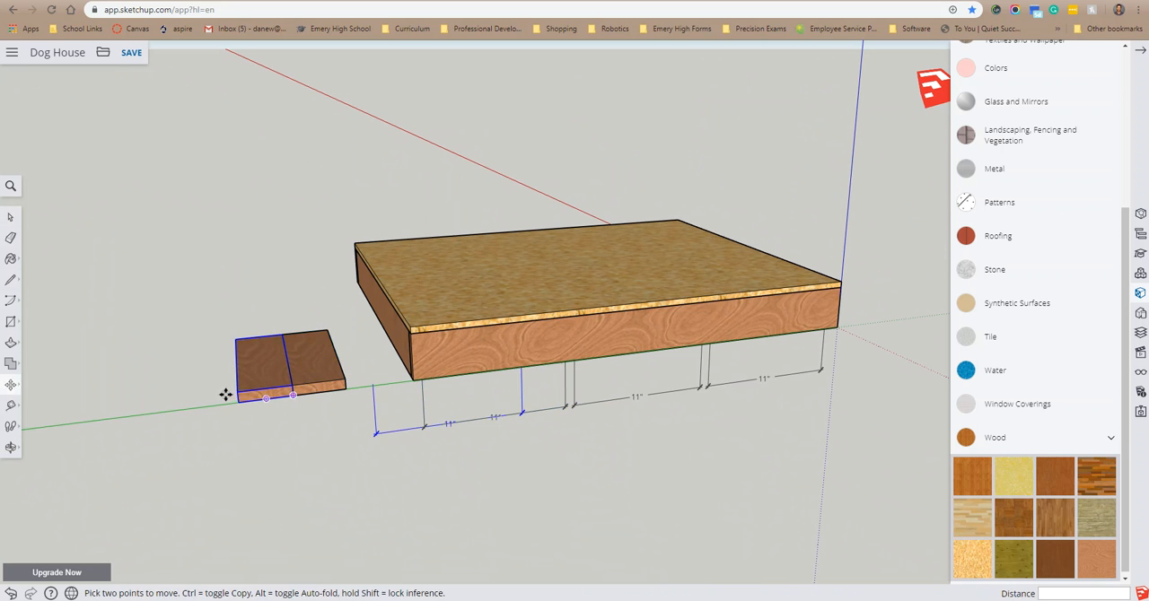
Step: Paste two more copies of the board, each flush against the outer edge of the row
right_click(247, 382)
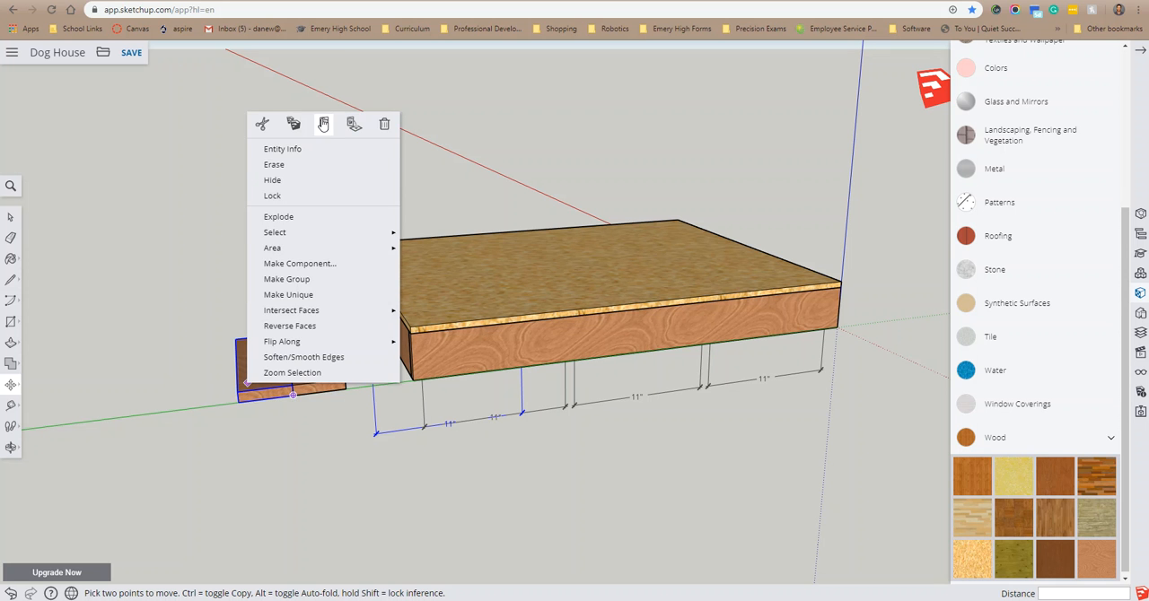
click(324, 124)
click(238, 400)
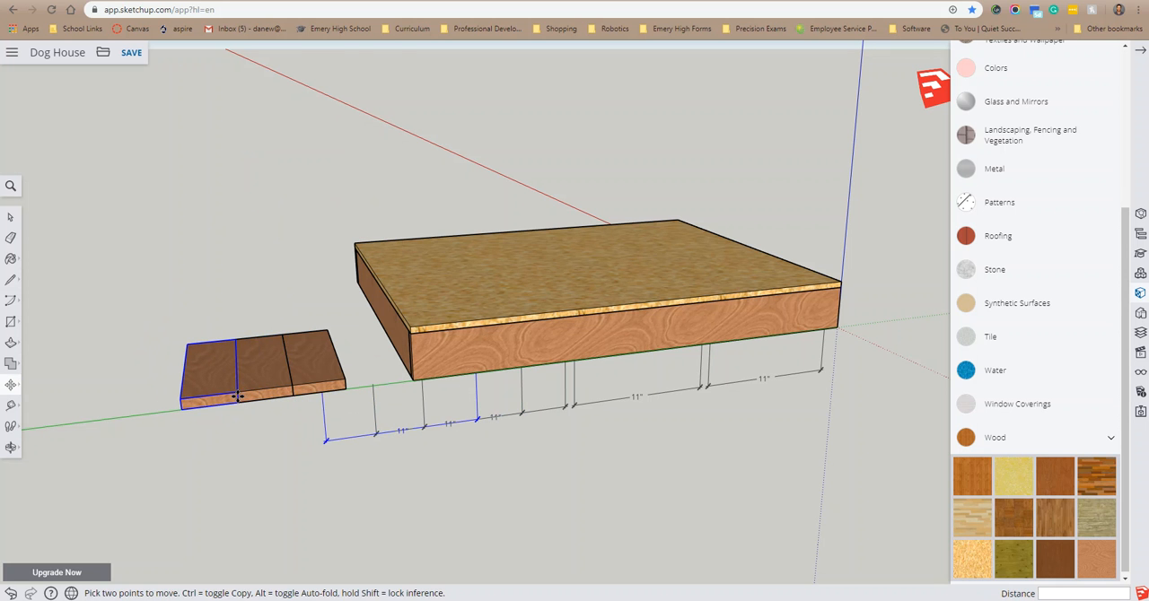
right_click(253, 348)
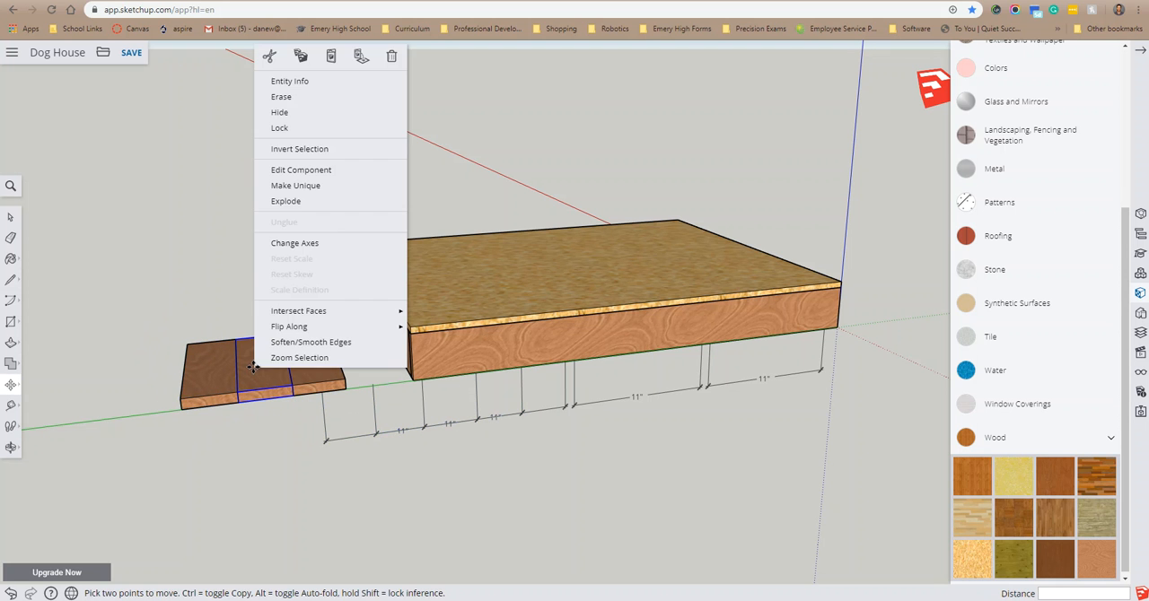
click(331, 55)
click(181, 410)
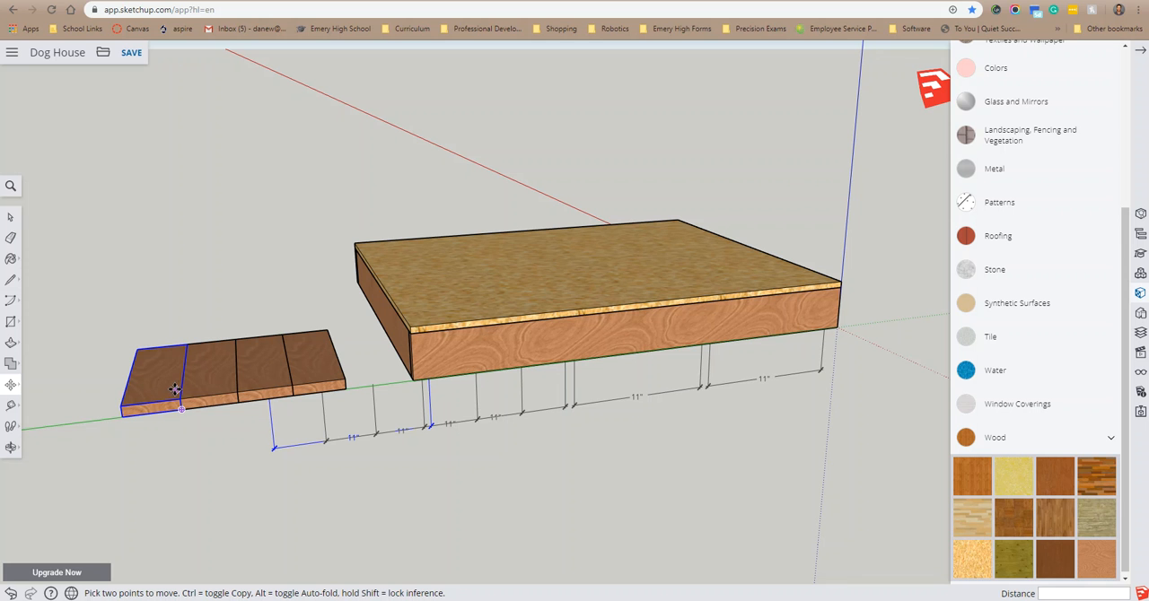
key(p)
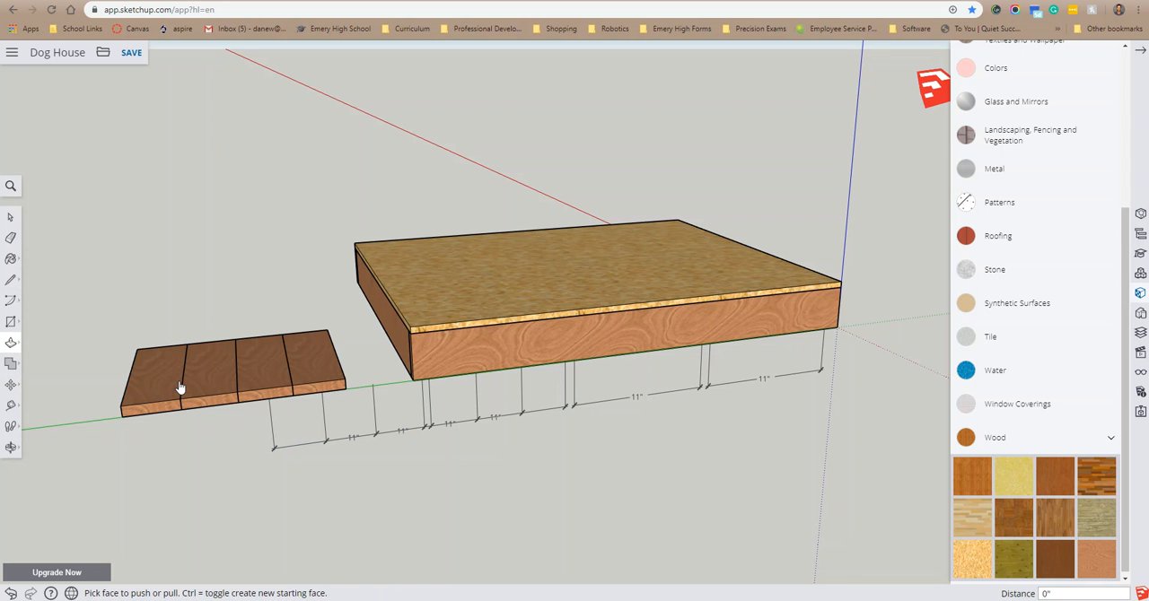
key(ctrl+p)
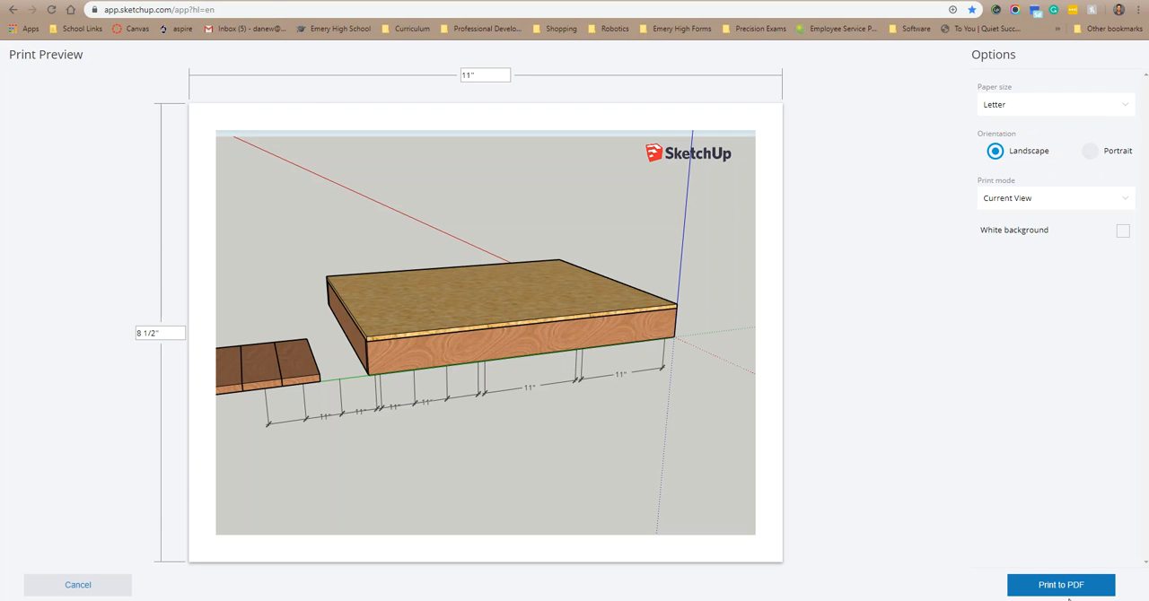
click(90, 586)
Step: Extend the row with two further pasted board copies, making six boards side by side along the green axis
middle_drag(125, 416, 80, 401)
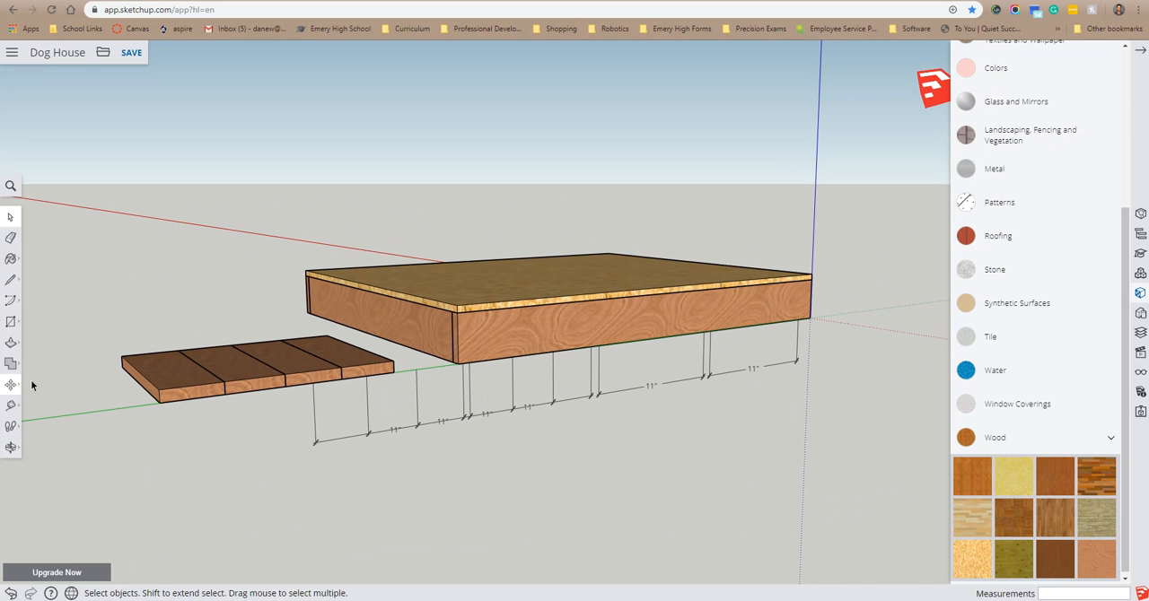
scroll(53, 382, up, 4)
scroll(59, 385, down, 2)
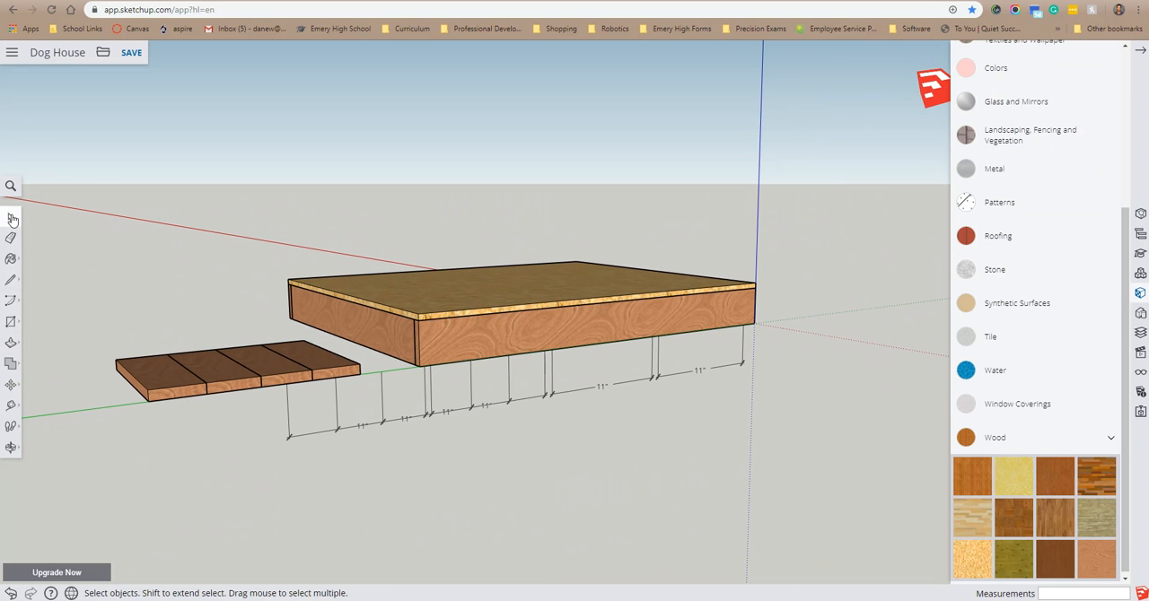
click(160, 379)
right_click(160, 375)
click(233, 59)
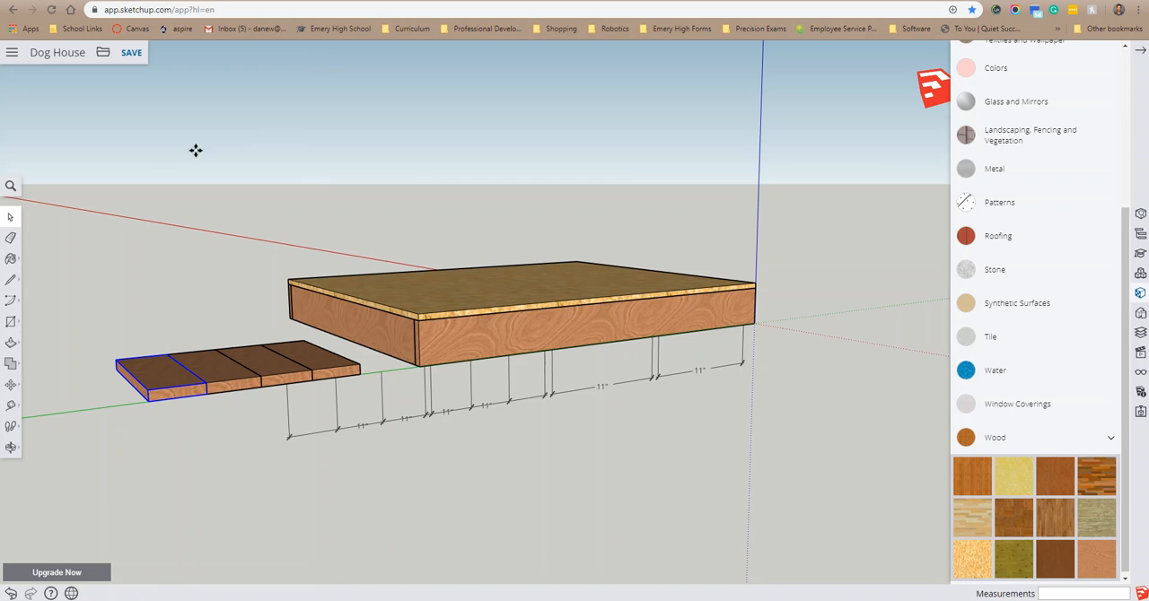
click(145, 405)
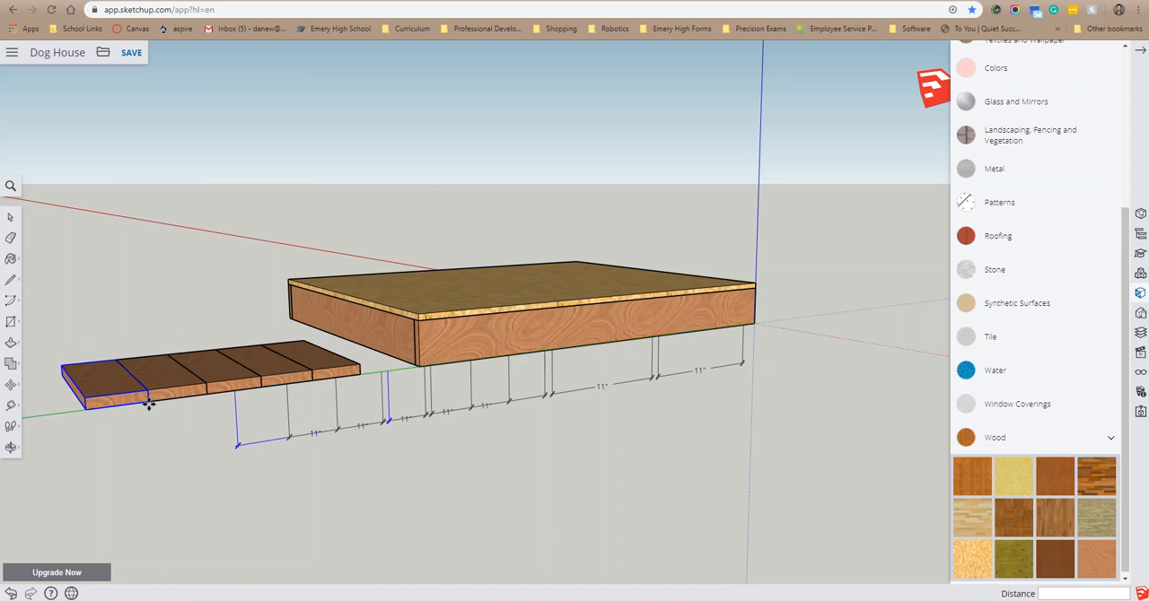
key(m)
right_click(90, 397)
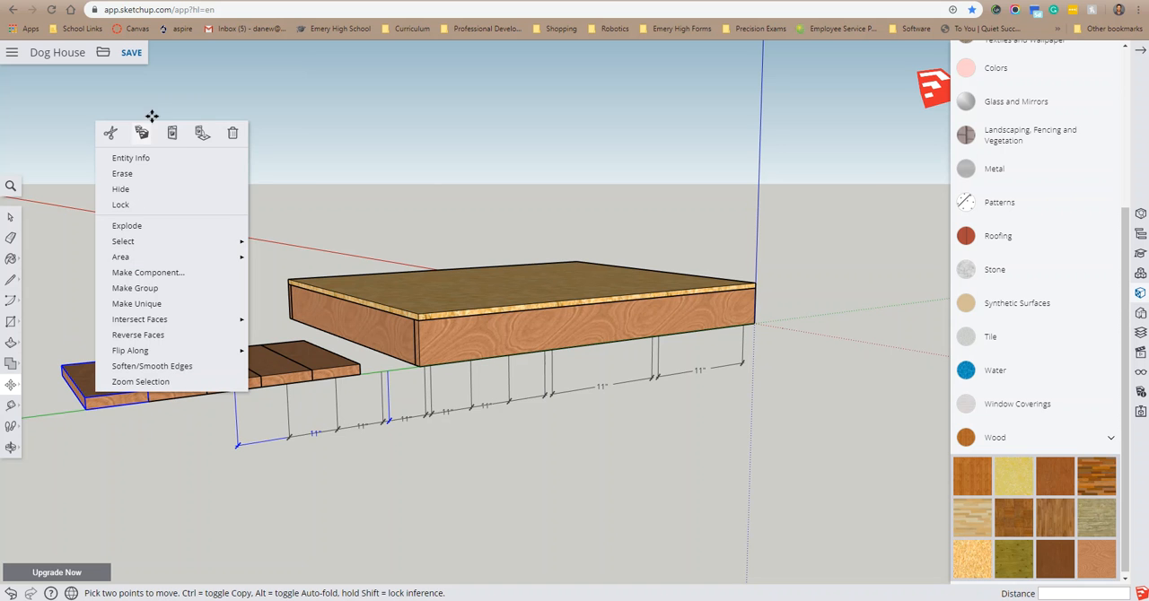
click(176, 133)
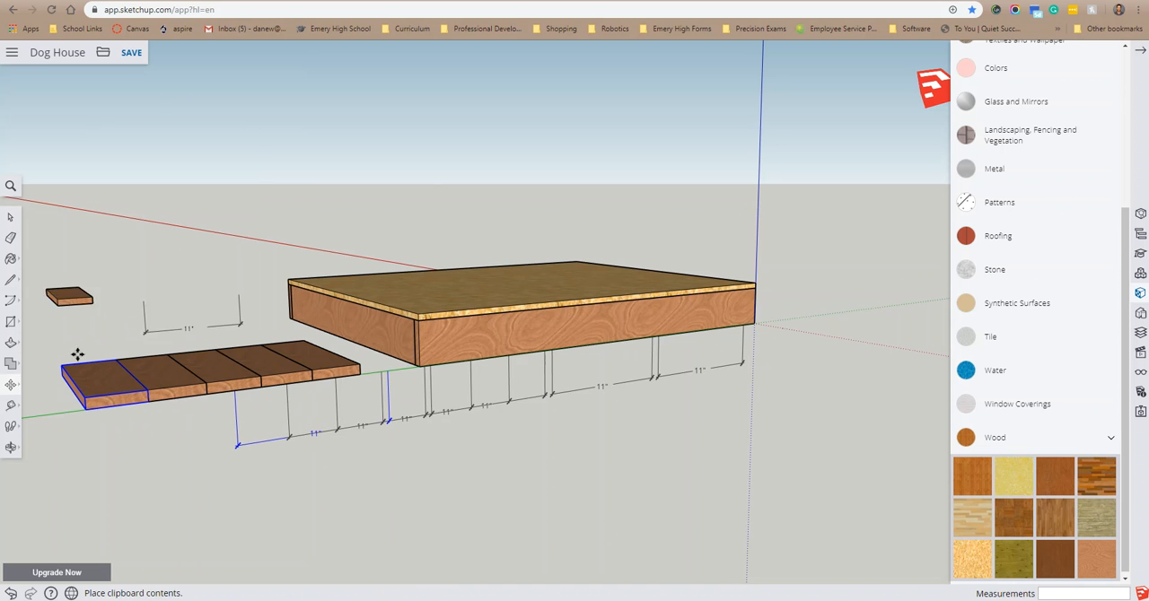
click(85, 410)
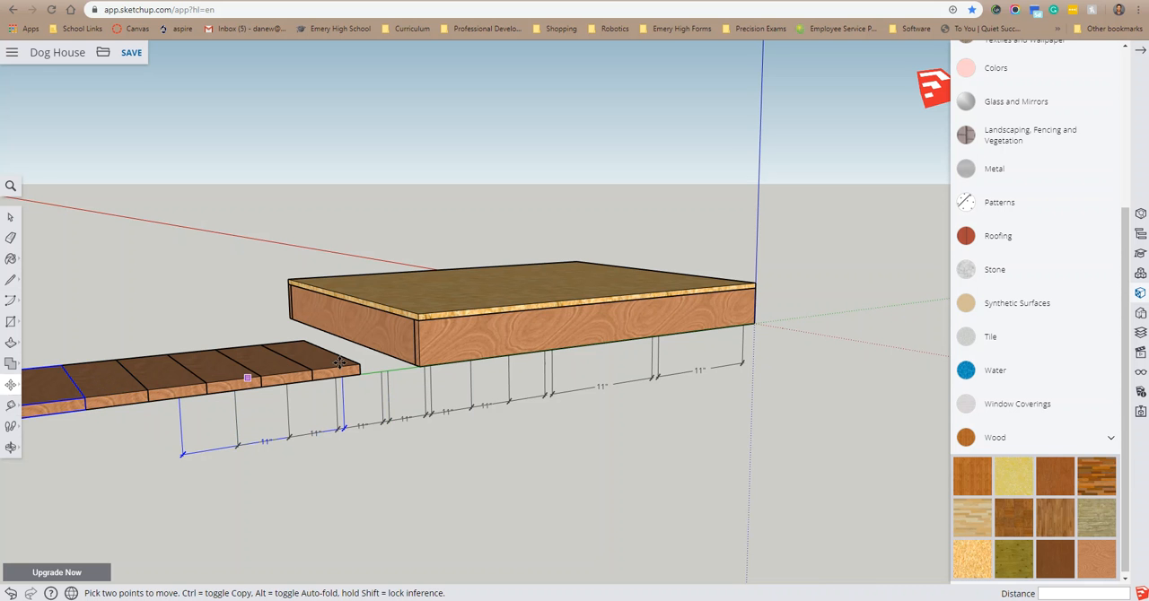
Step: Select and delete the stray 11" dimensions that were duplicated along with the board copies
middle_drag(210, 497, 220, 444)
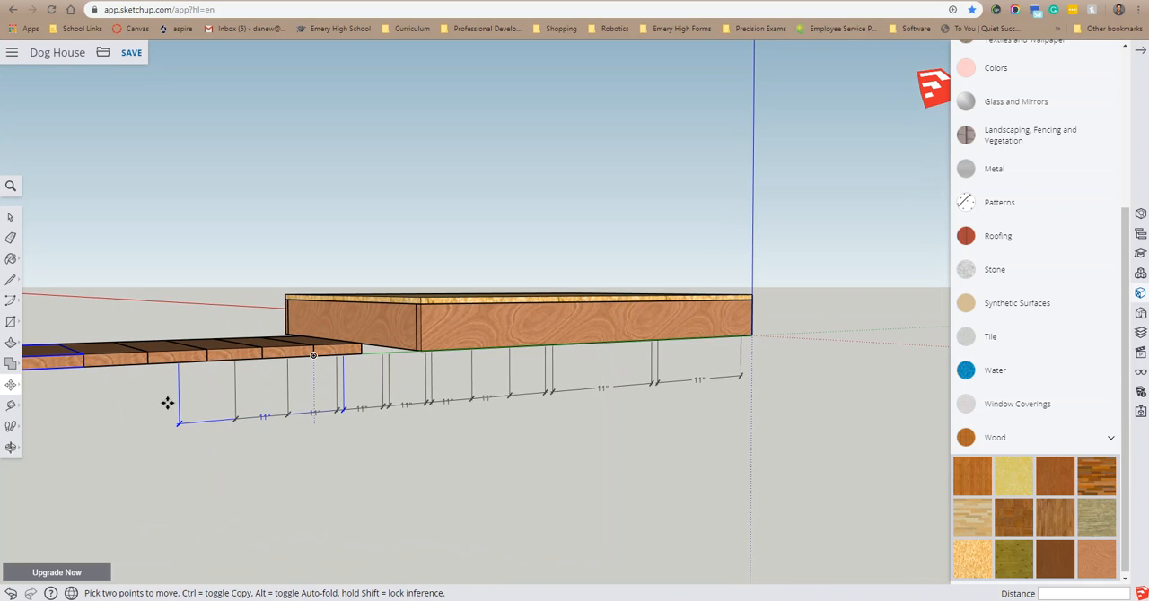
click(10, 216)
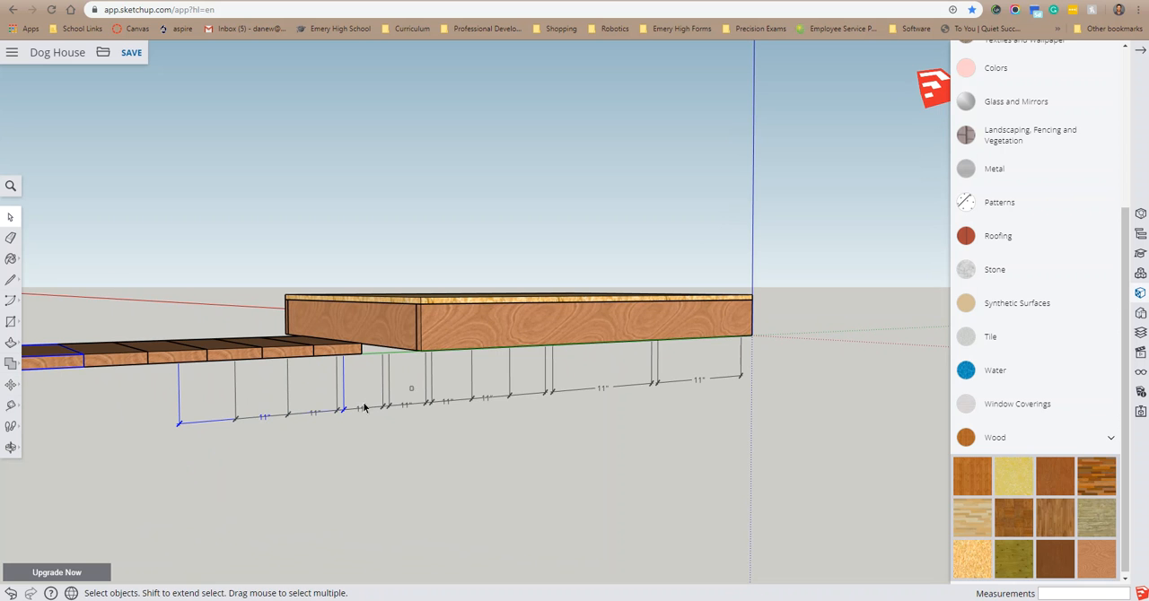
drag(144, 446, 149, 446)
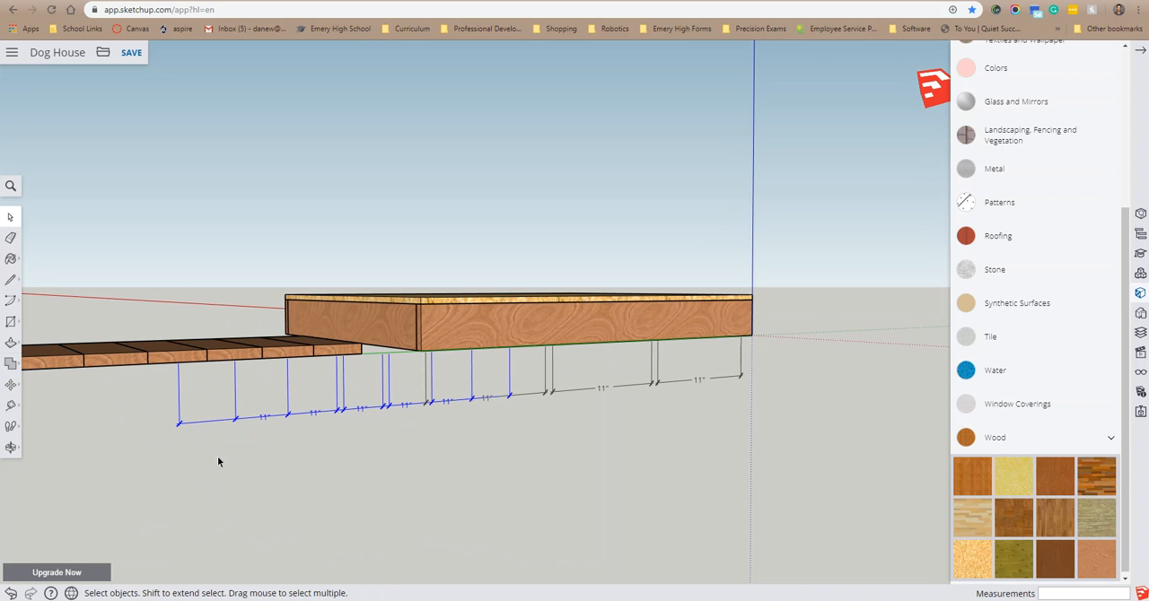
key(Delete)
Step: Draw an upright 3/4 by 3.5 inch rectangle on the green axis just beyond the row of six boards
middle_drag(260, 440, 760, 450)
scroll(780, 520, down, 5)
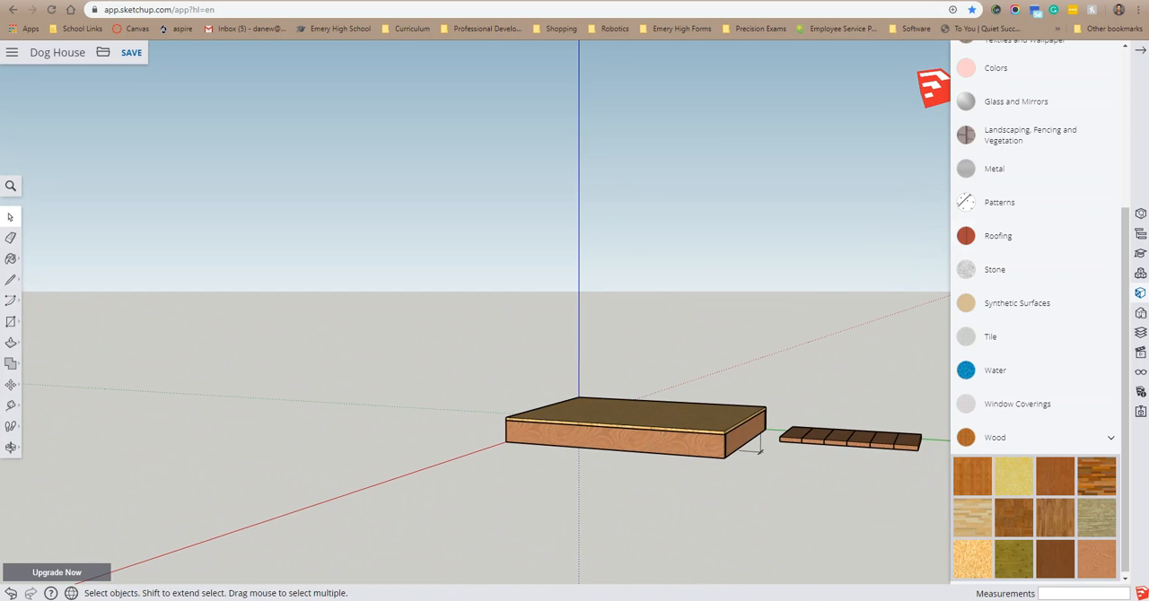
click(1143, 51)
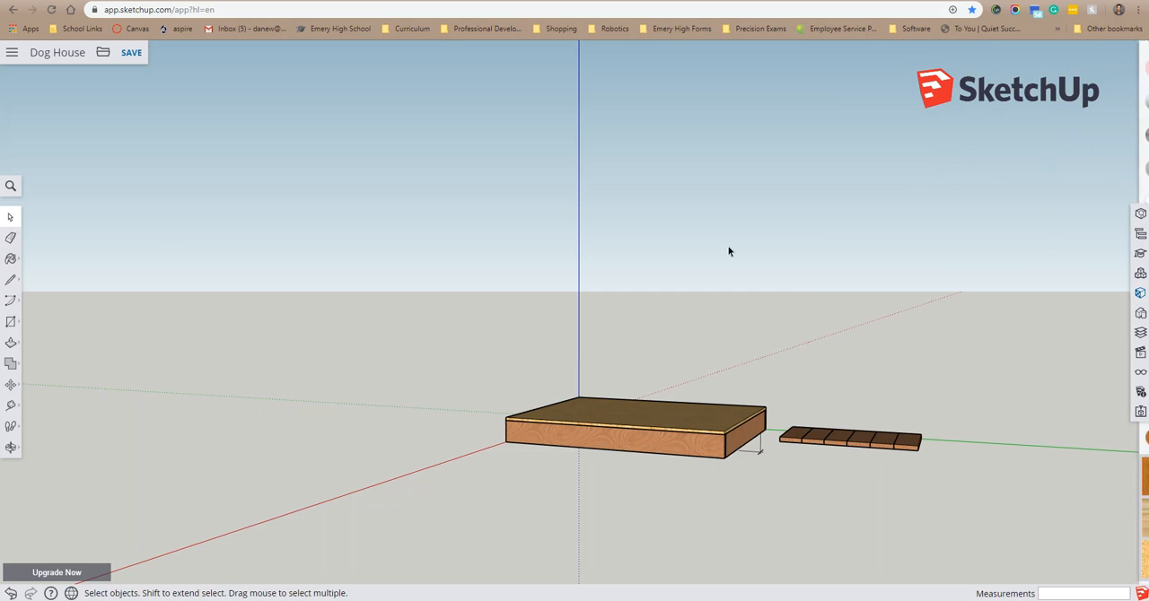
click(11, 447)
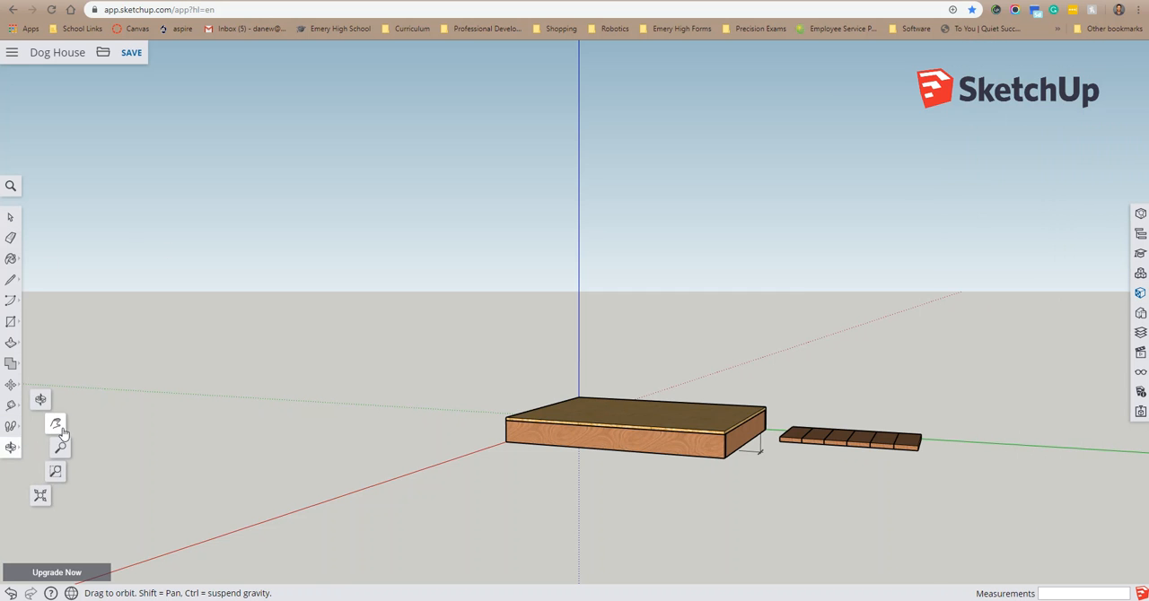
click(57, 426)
drag(910, 451, 579, 421)
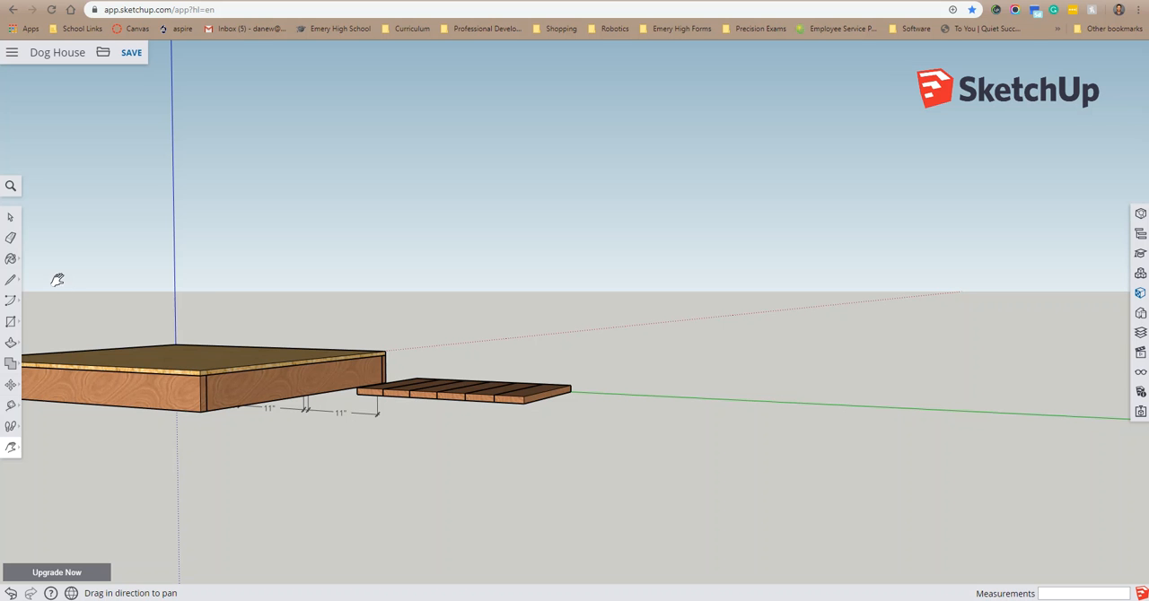
click(11, 321)
middle_drag(629, 390, 661, 378)
click(628, 388)
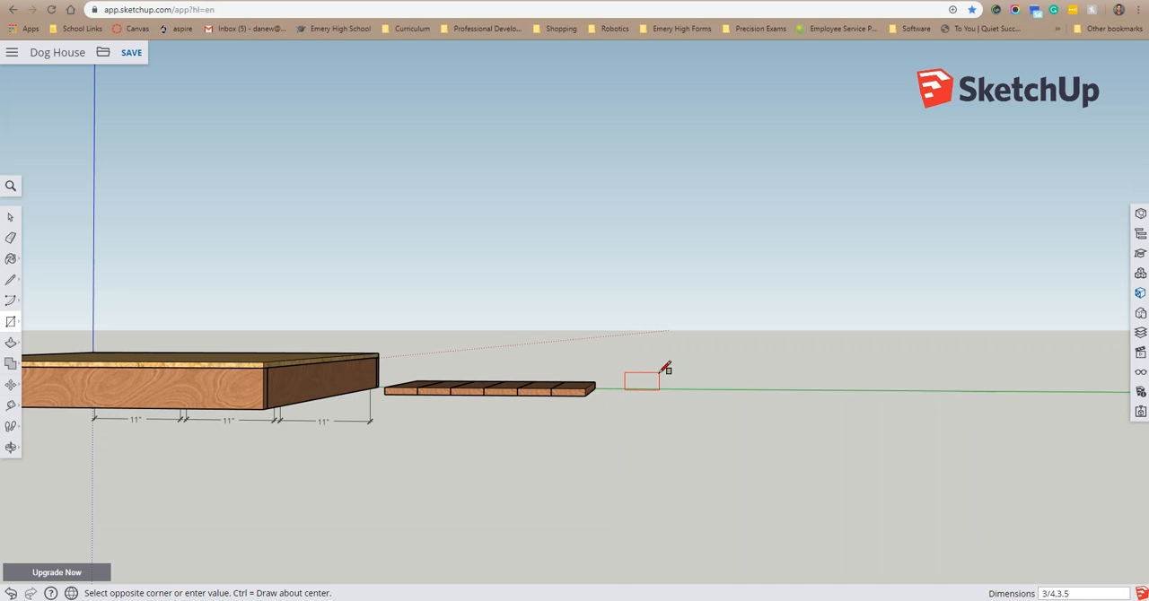
key(Return)
Step: Extrude the small upright rectangle 29 inches with Push/Pull to form a long flat board
middle_drag(724, 398, 503, 474)
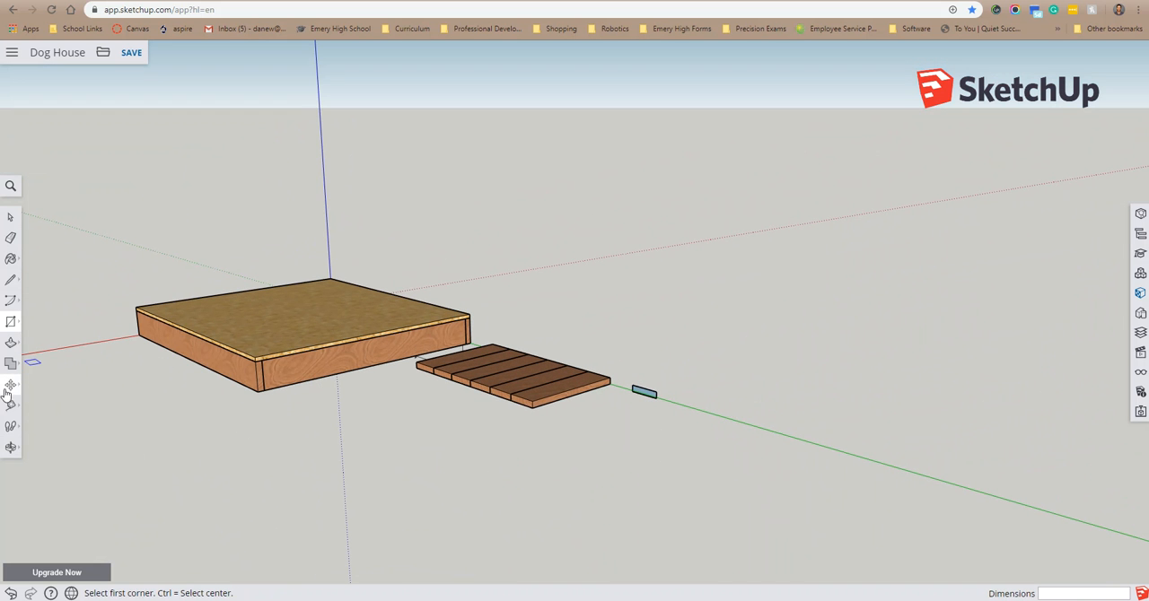
click(11, 341)
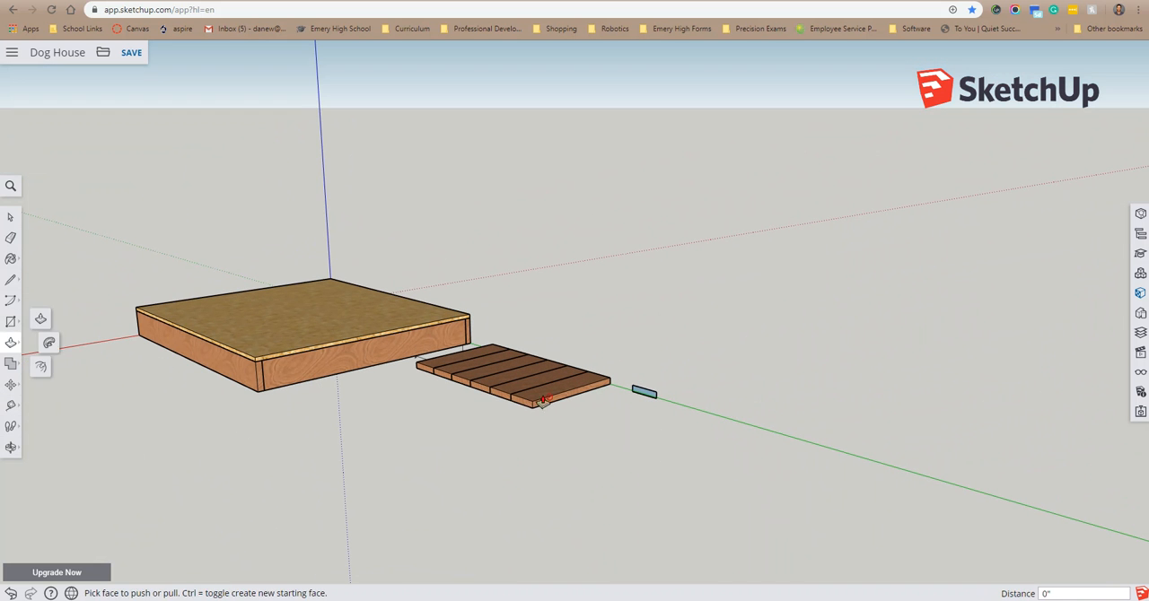
drag(648, 397, 515, 445)
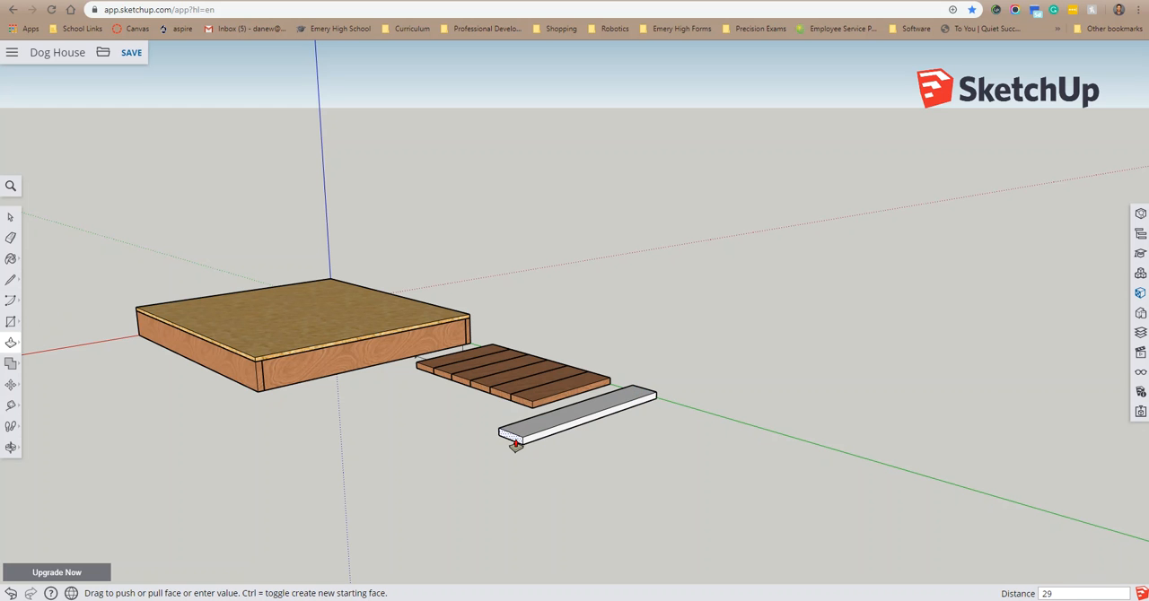
text(29)
key(Return)
Step: Select the whole 29-inch board and paint it with Wood Veneer 02
middle_drag(513, 454, 763, 377)
key(space)
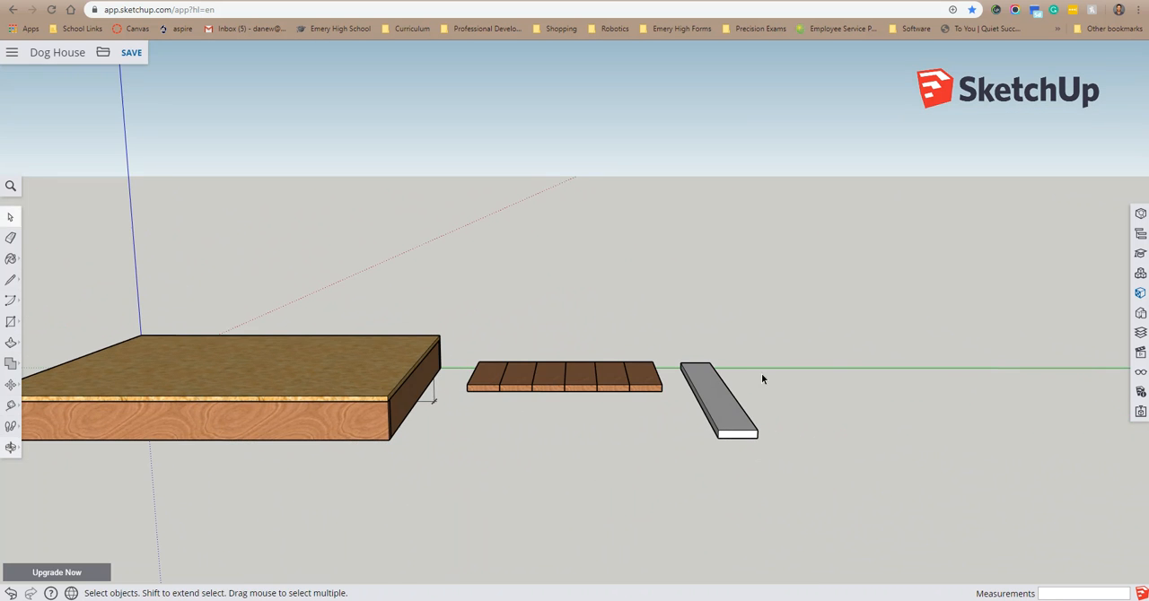
drag(675, 493, 679, 469)
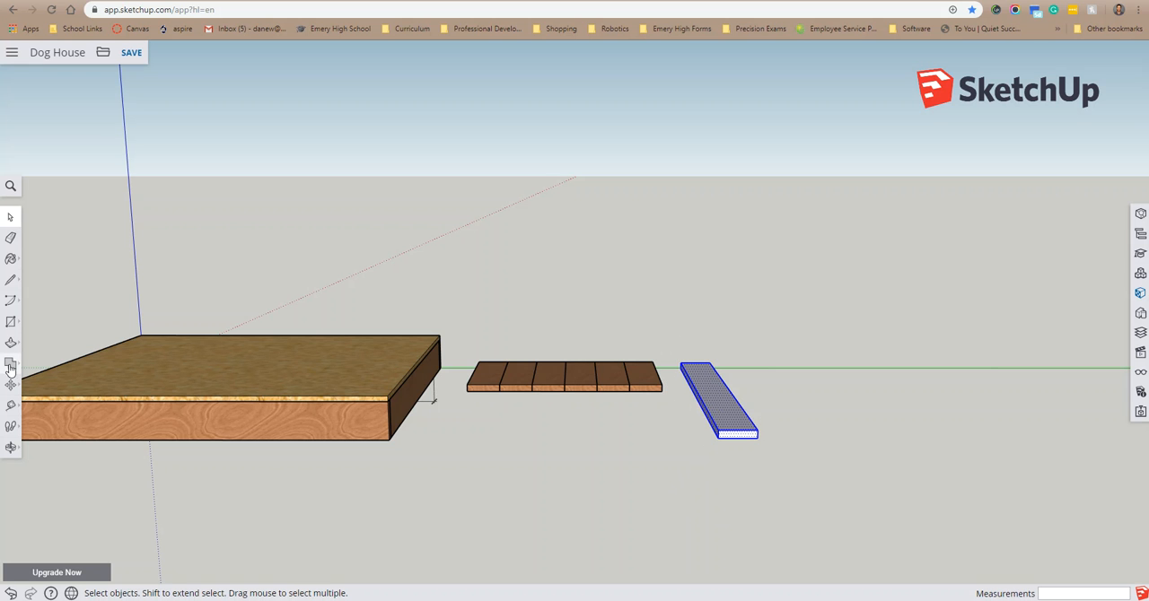
click(10, 259)
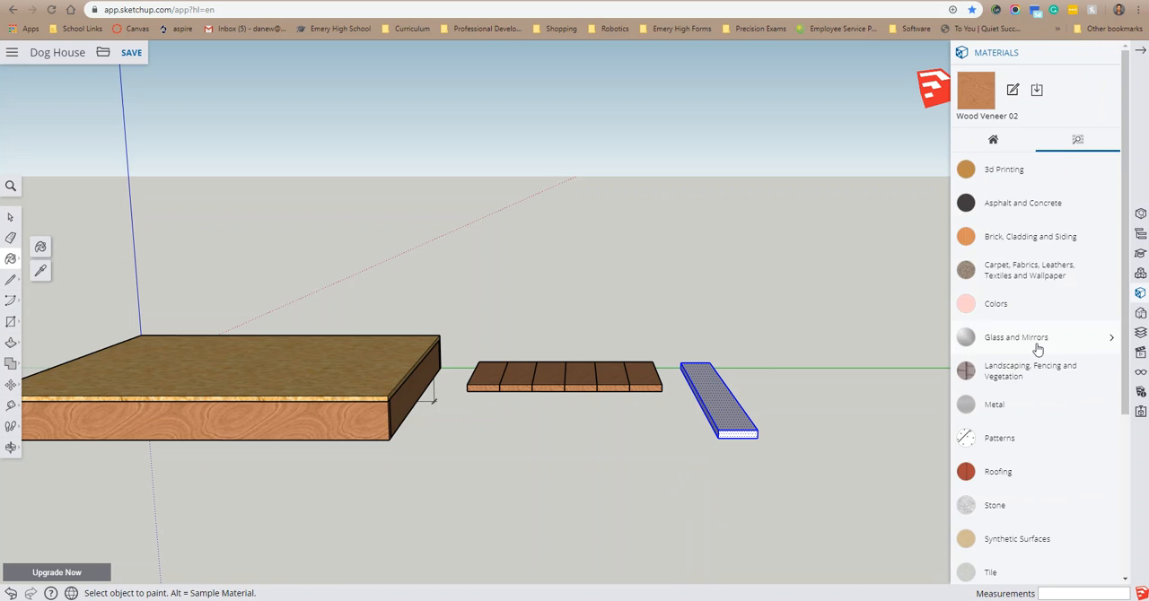
click(744, 397)
mouse_move(828, 390)
middle_down()
mouse_move(718, 429)
mouse_move(706, 423)
middle_up()
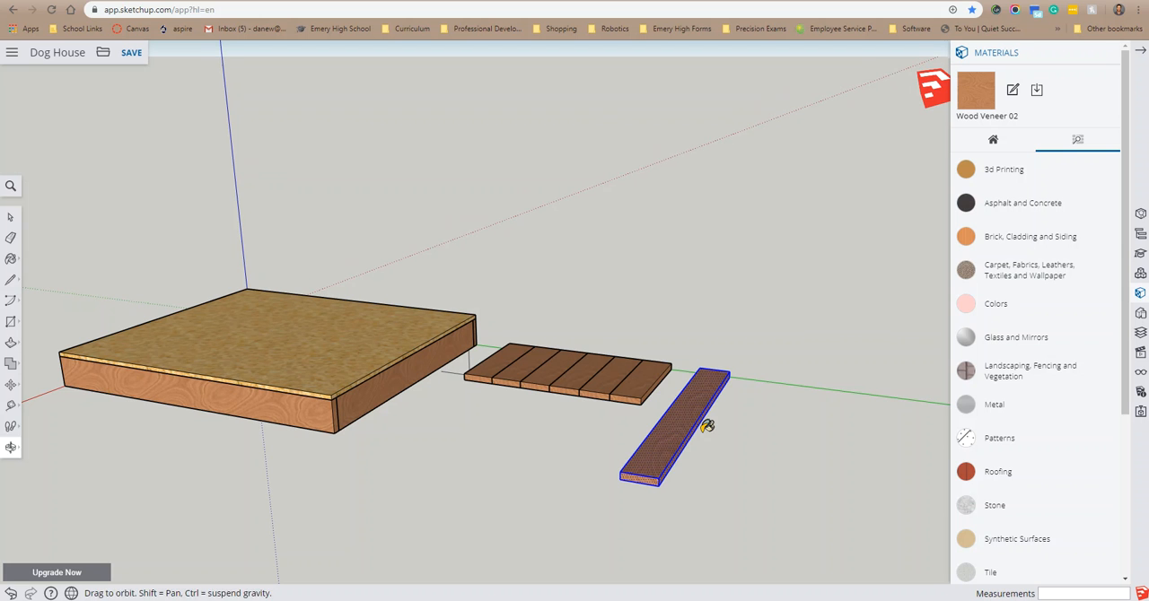
Step: Make the painted 29-inch board a component with the definition name 1x4x29
key(space)
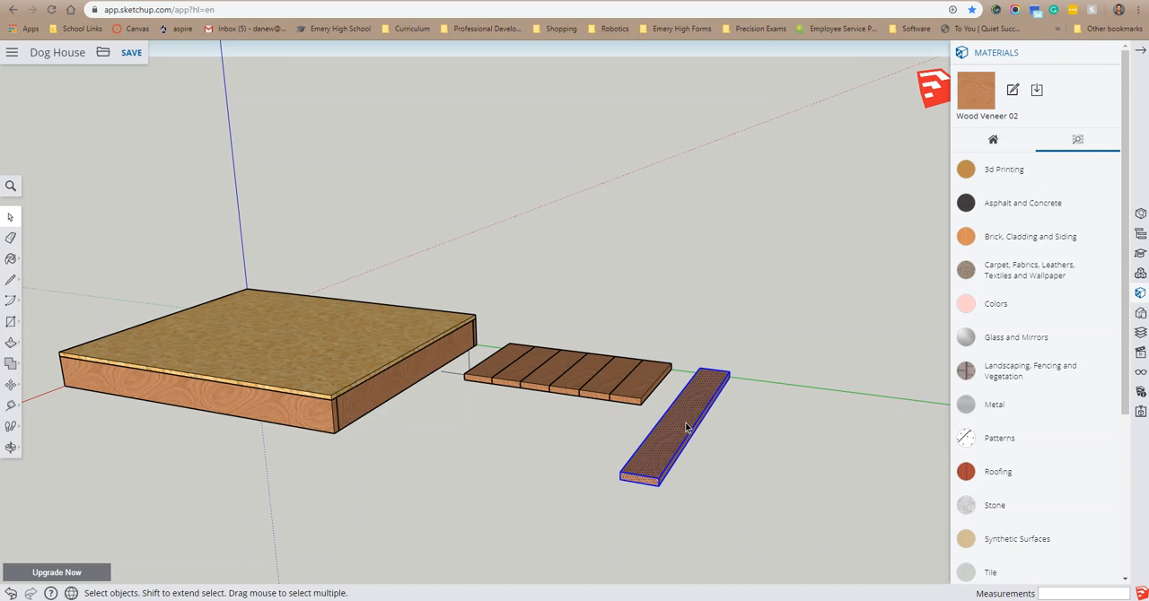
right_click(687, 428)
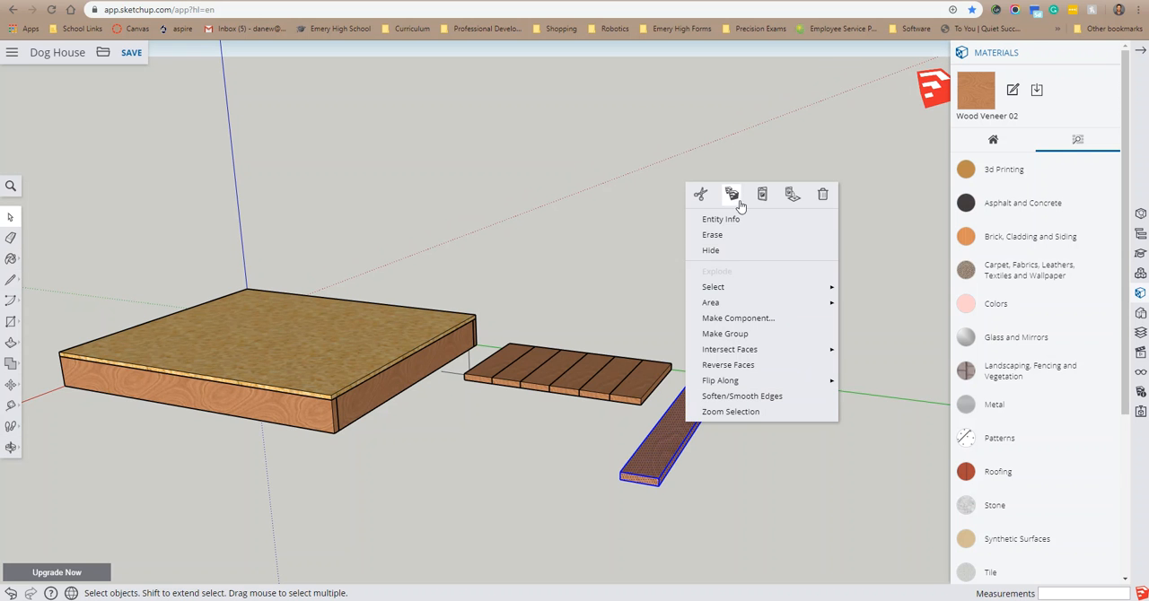
click(744, 319)
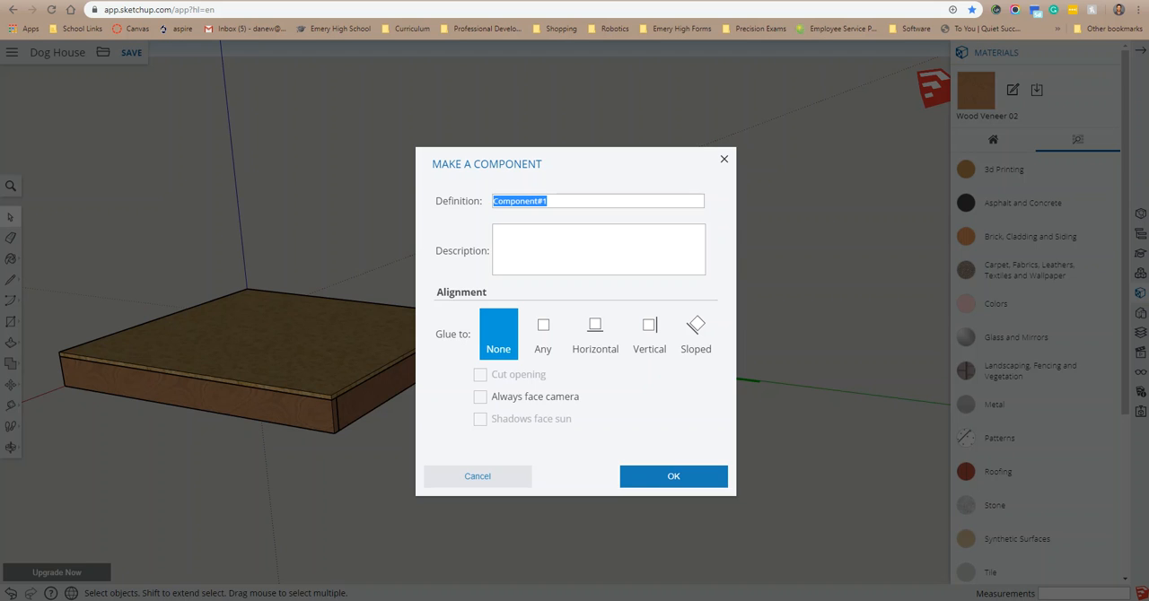
text(1x4x29)
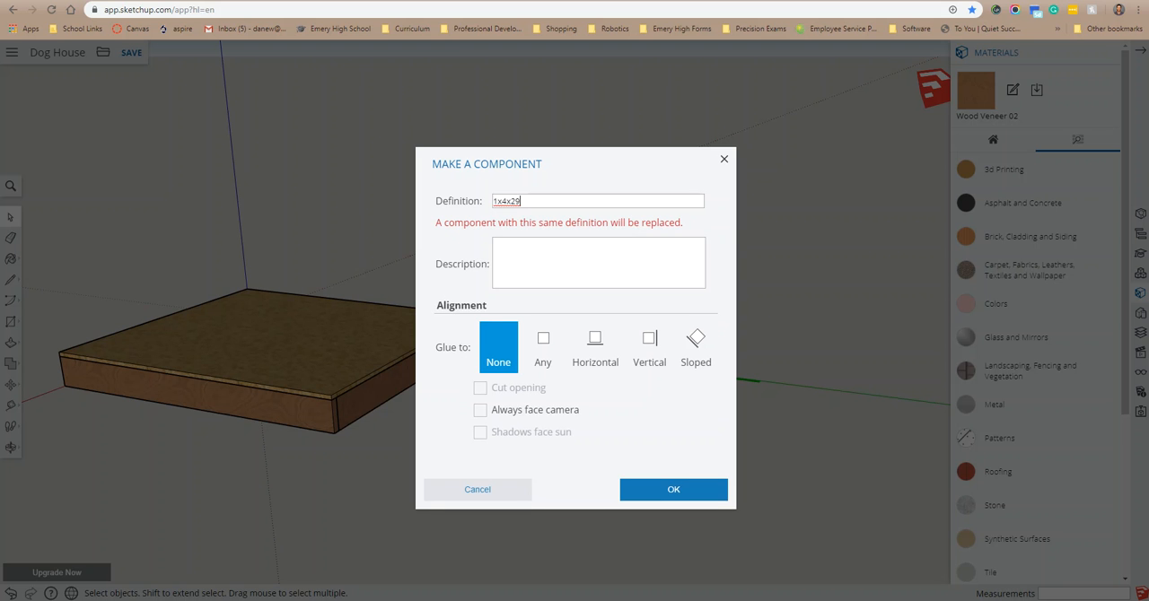
click(692, 488)
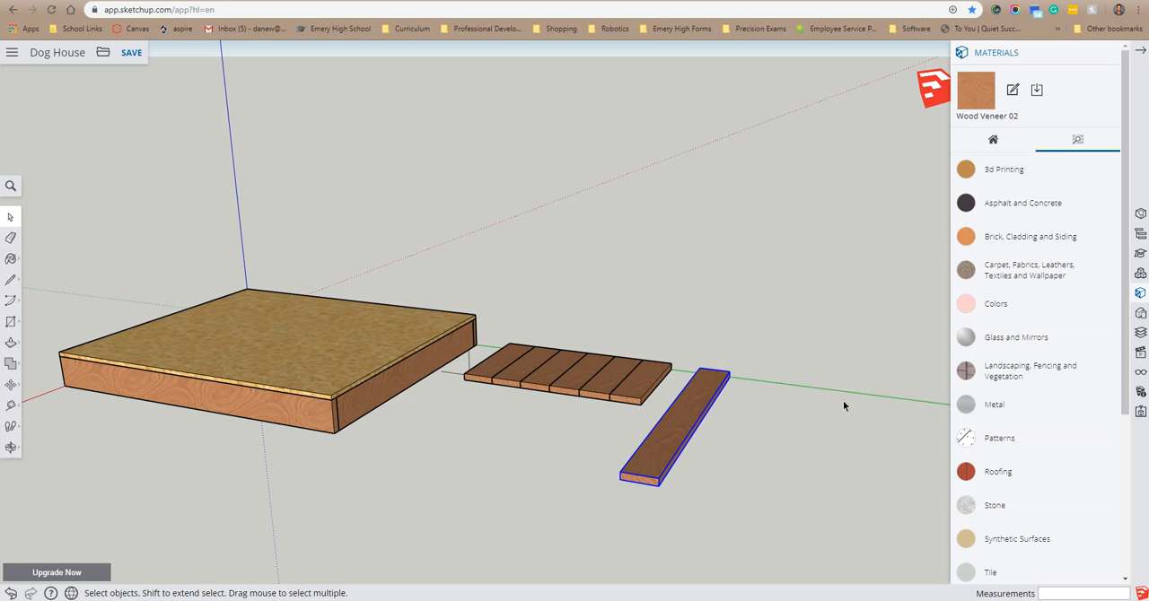
Step: Copy the 1x4x29 board and place the copy edge to edge with it on the side away from the floor frame
middle_drag(845, 395, 82, 388)
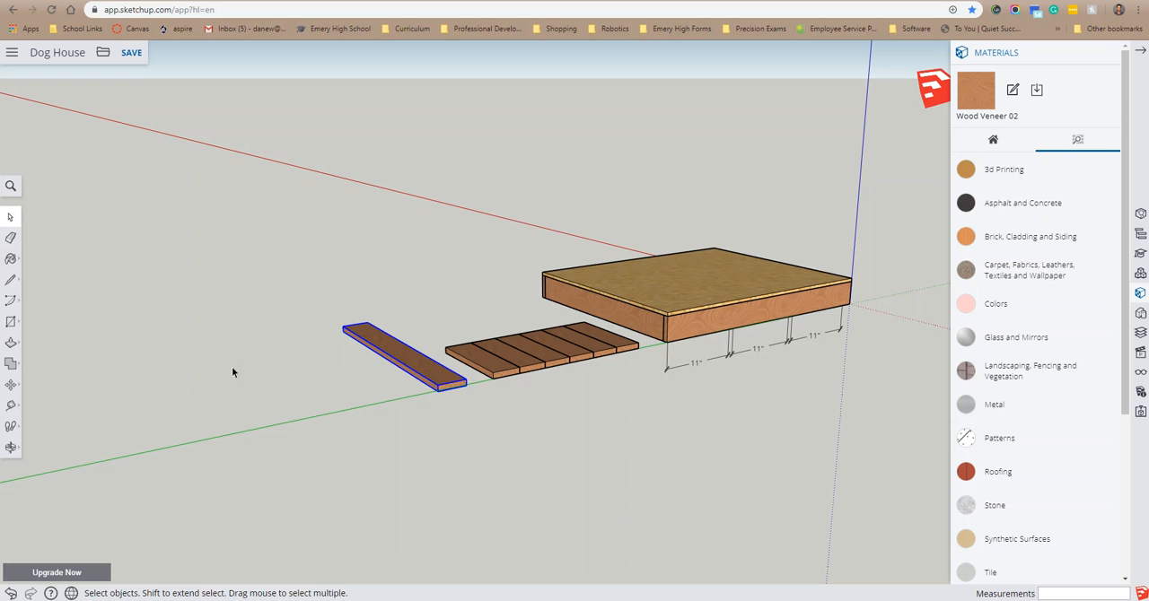
right_click(412, 361)
click(454, 289)
right_click(399, 358)
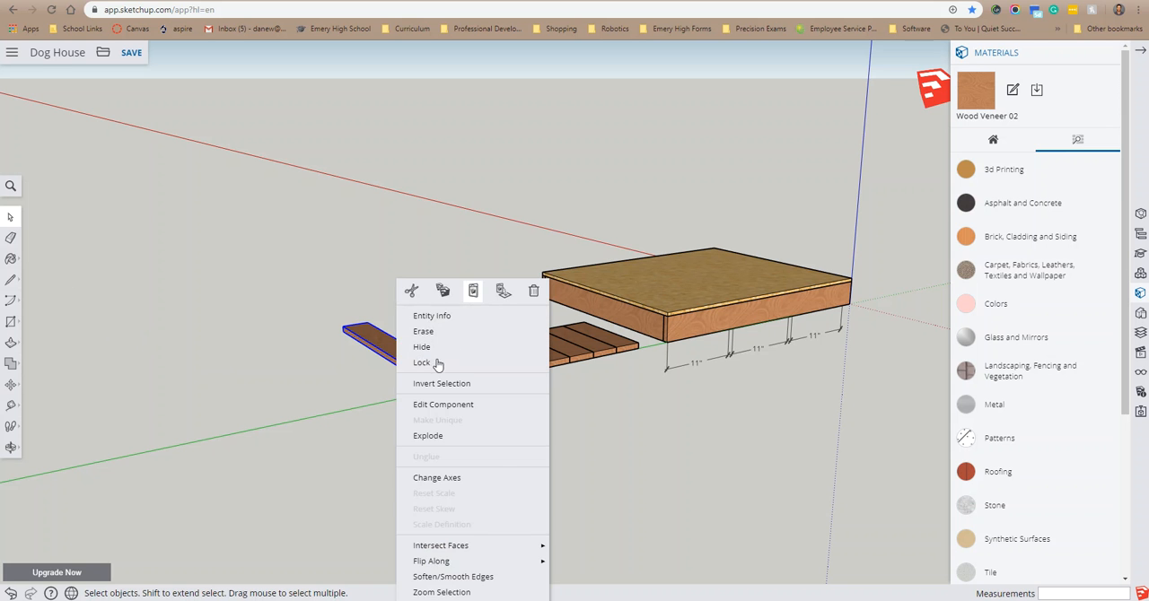
click(477, 296)
click(412, 388)
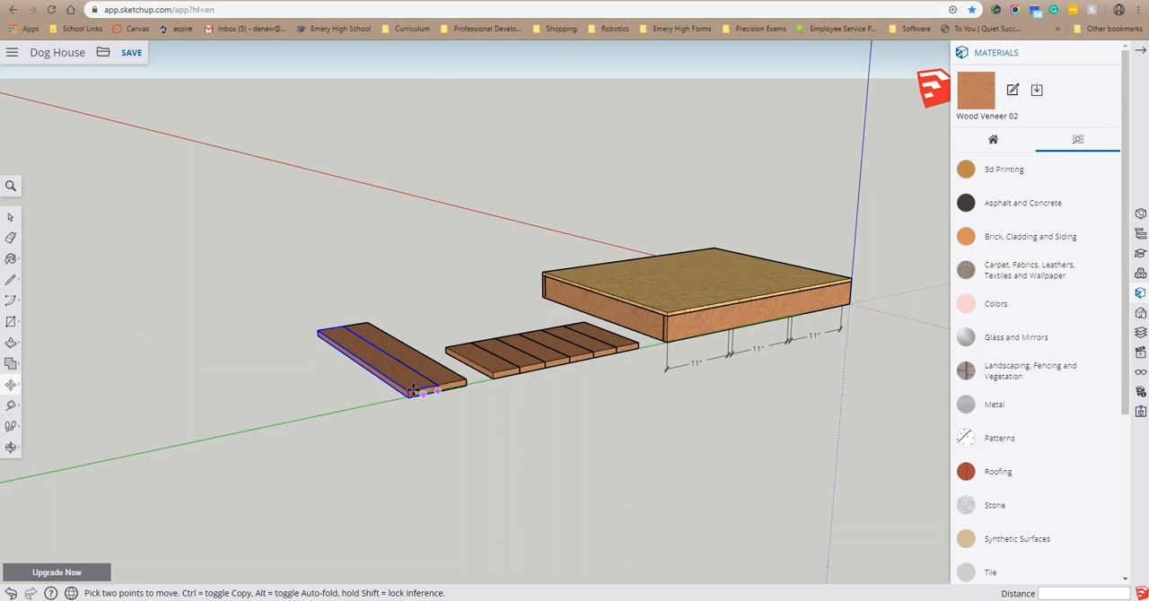
Step: Paste two more 1x4x29 boards edge to edge along the green axis to make a row of four
right_click(410, 383)
click(488, 71)
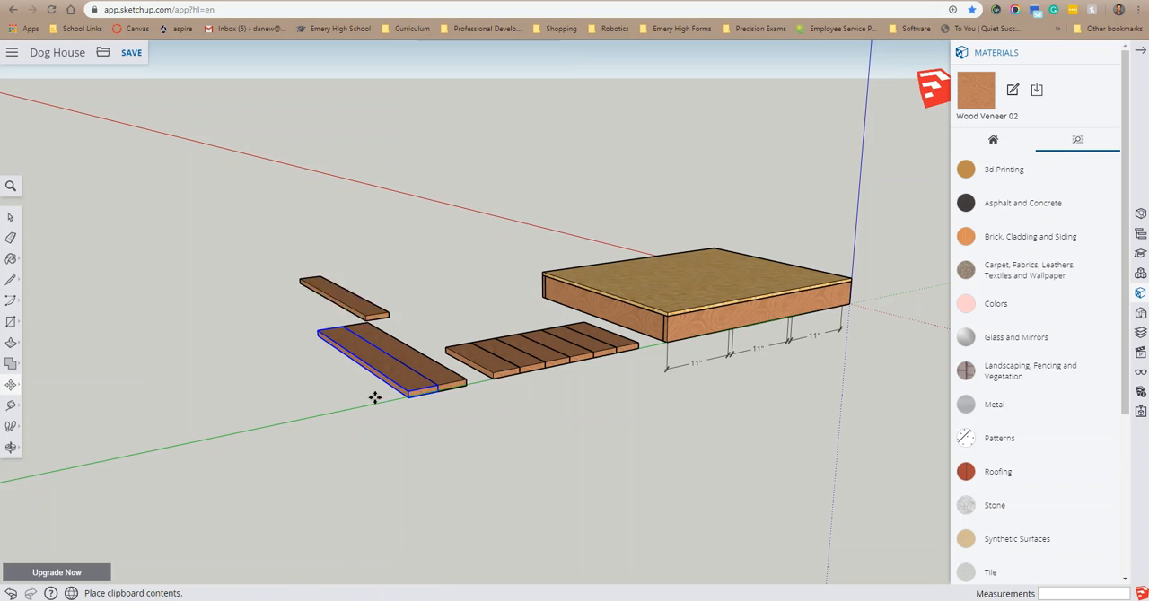
click(393, 401)
right_click(397, 395)
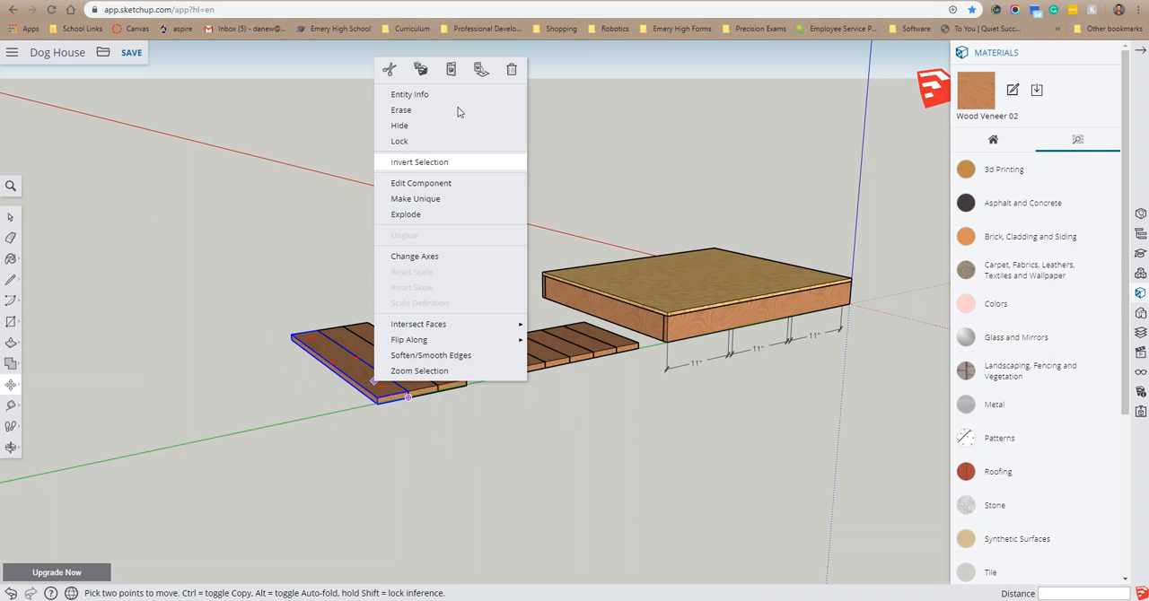
click(481, 69)
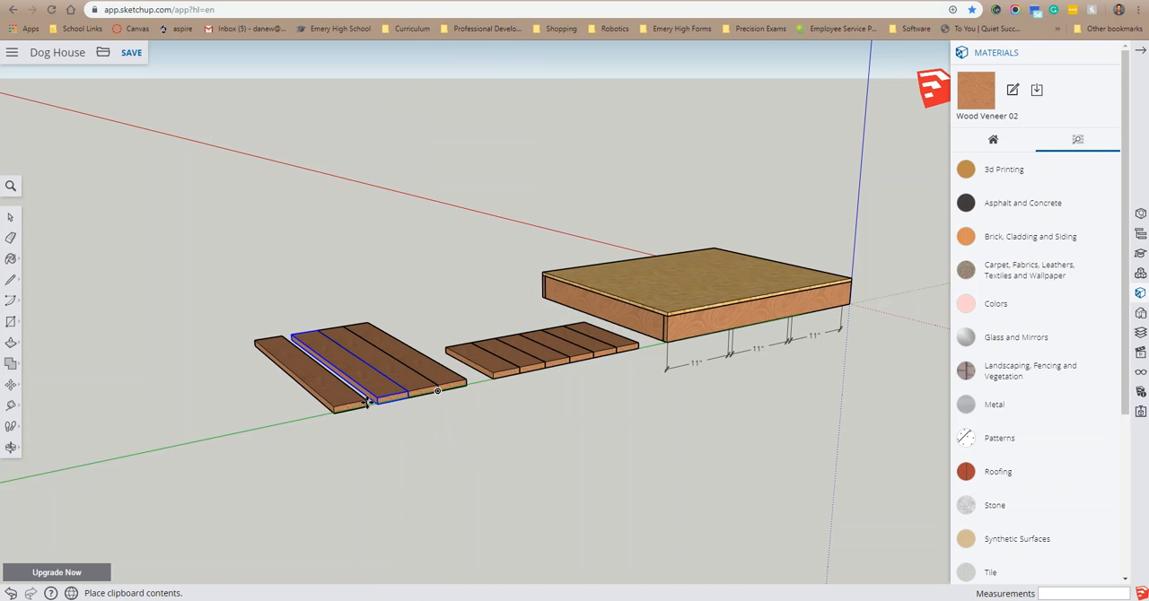
click(374, 404)
Step: Draw an upright 3/4 by 3.5 inch rectangle on the green axis just beyond the row of four 29-inch boards
middle_drag(228, 397, 1039, 477)
scroll(1039, 477, down, 1)
key(m)
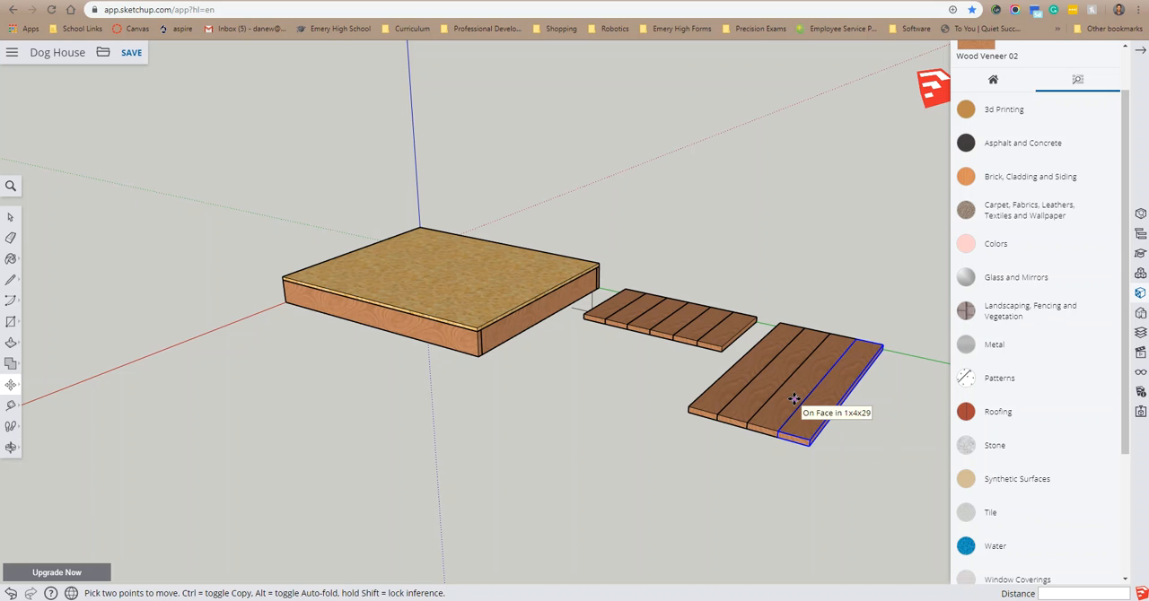
middle_drag(898, 409, 905, 354)
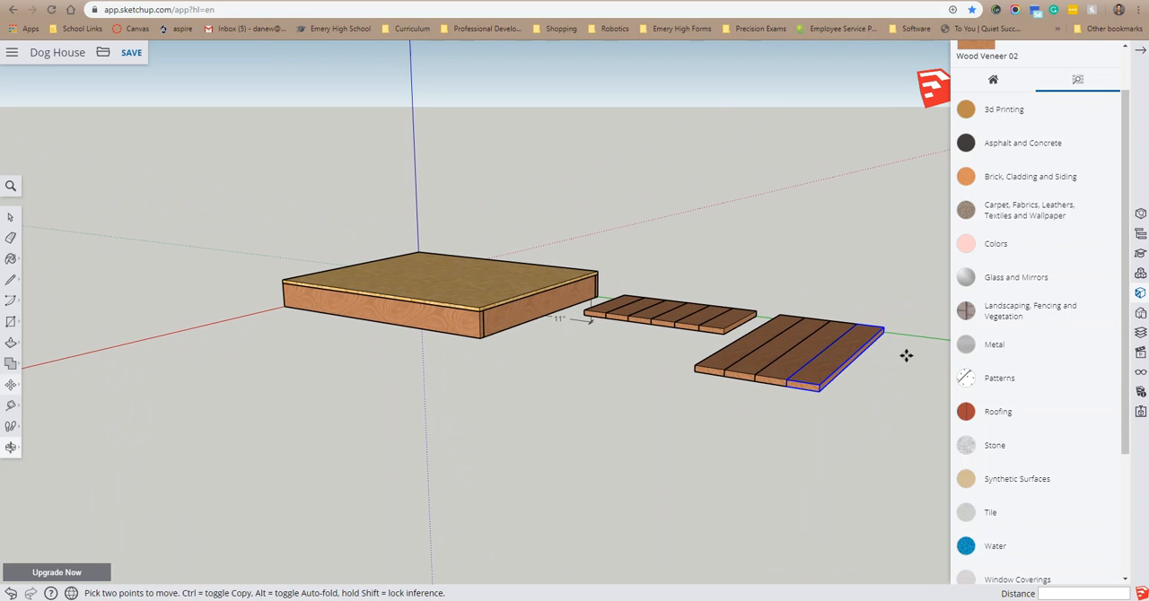
click(11, 447)
click(56, 424)
drag(828, 404, 387, 299)
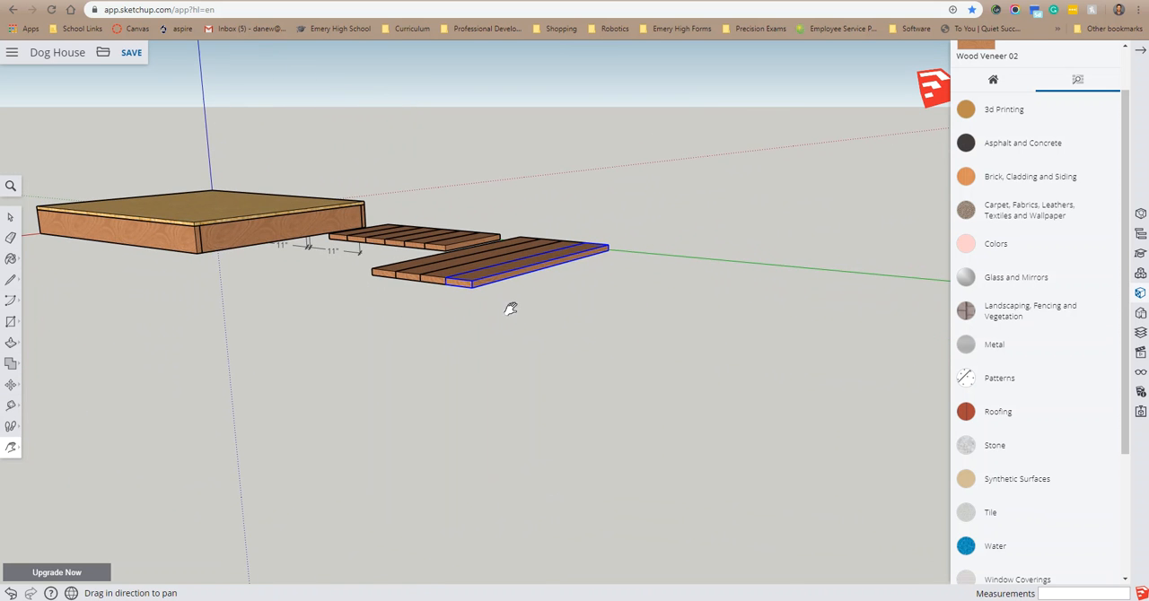
middle_drag(572, 359, 566, 334)
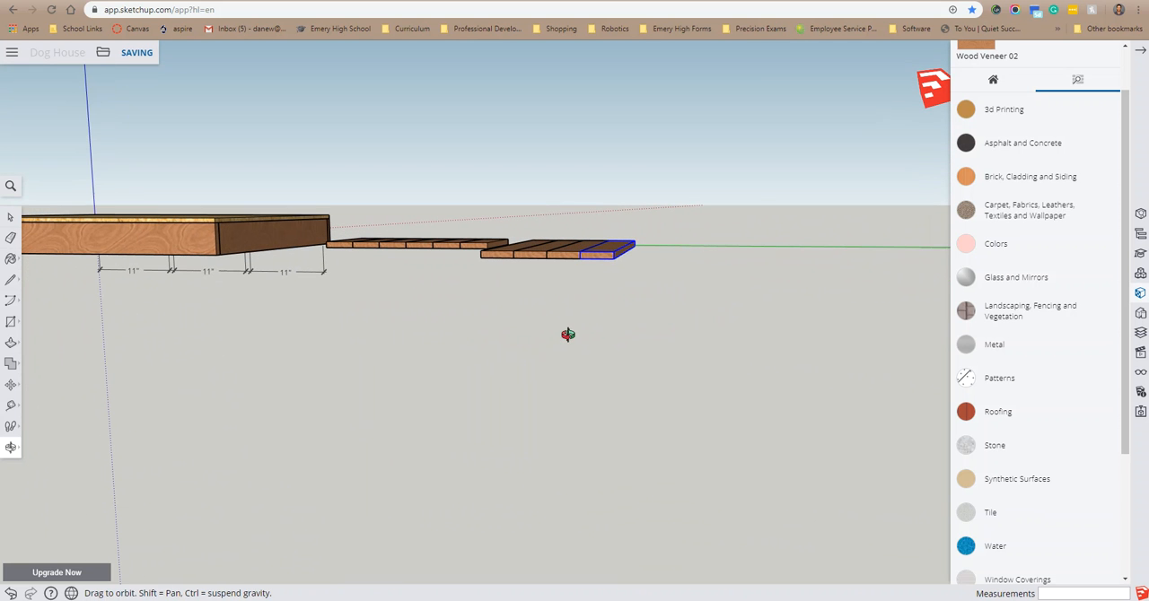
click(11, 322)
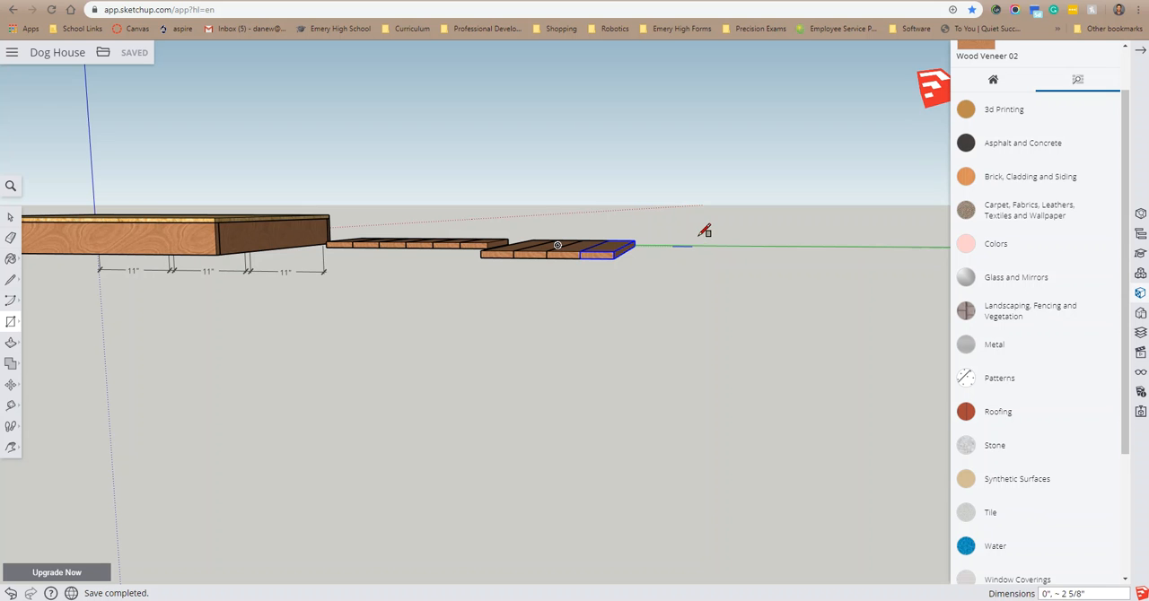
click(673, 246)
scroll(704, 234, up, 3)
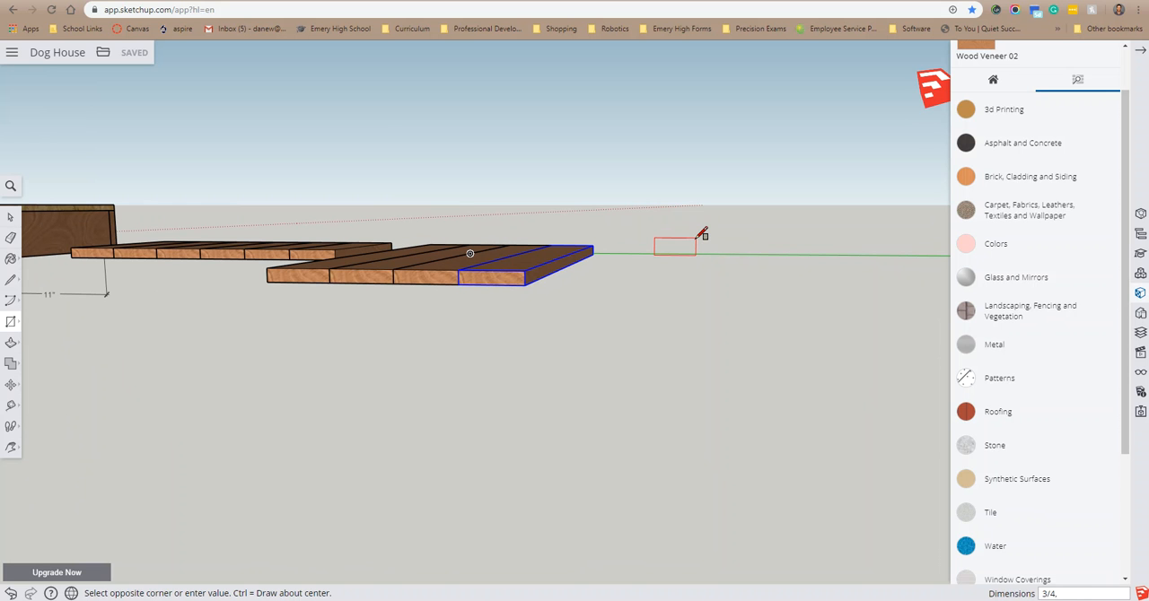
key(Return)
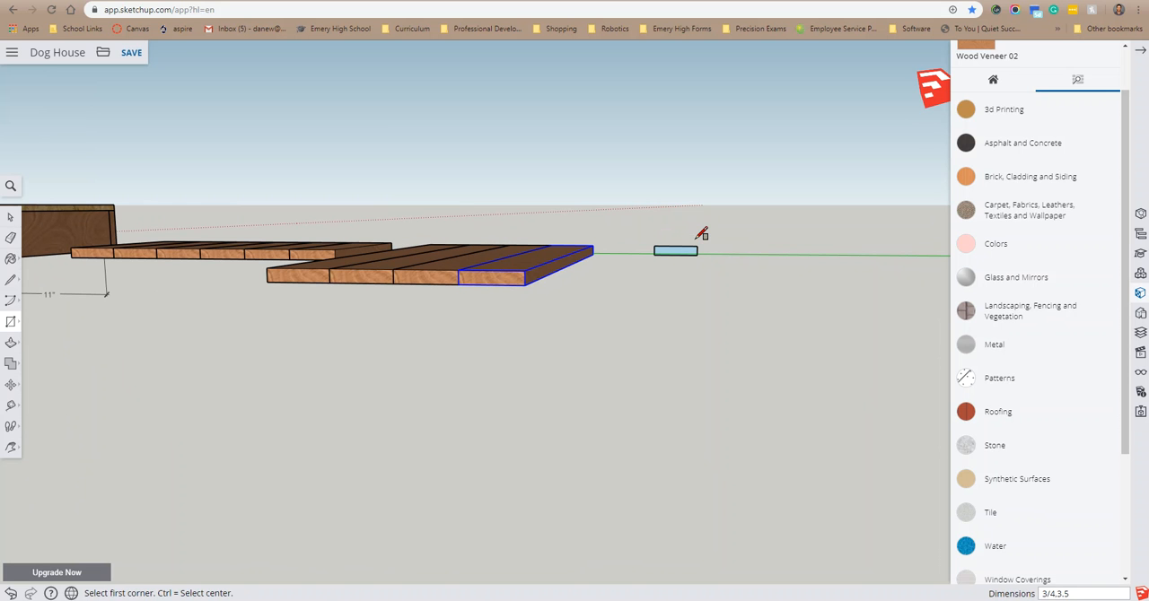
Step: Extrude the new upright rectangle 36 inches with Push/Pull to form a long flat board
middle_drag(815, 299, 75, 295)
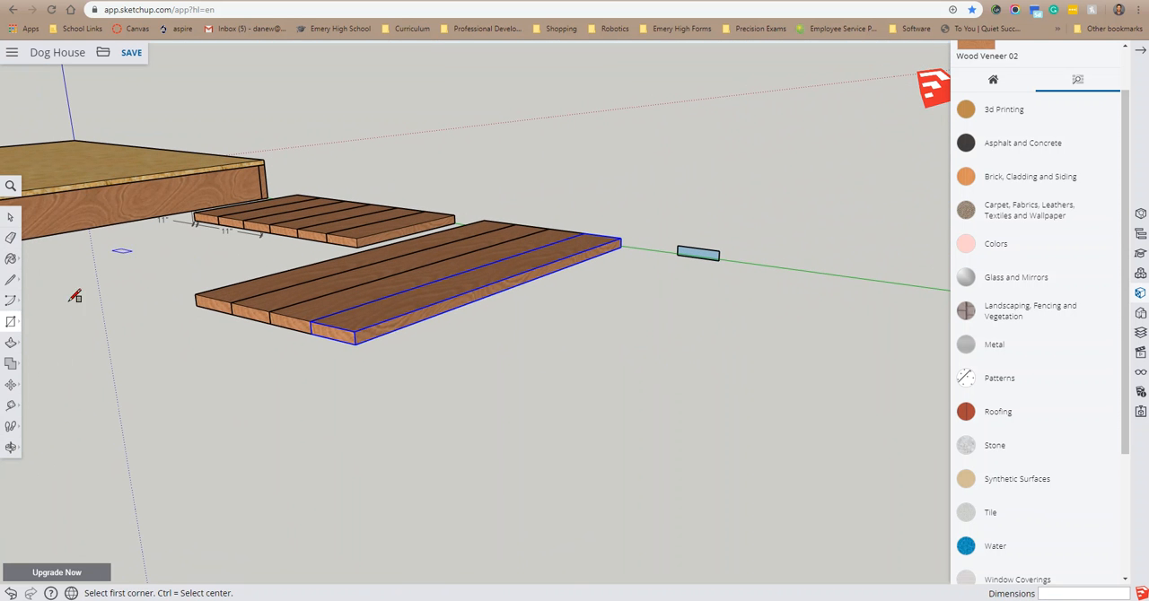
click(11, 342)
drag(695, 254, 568, 328)
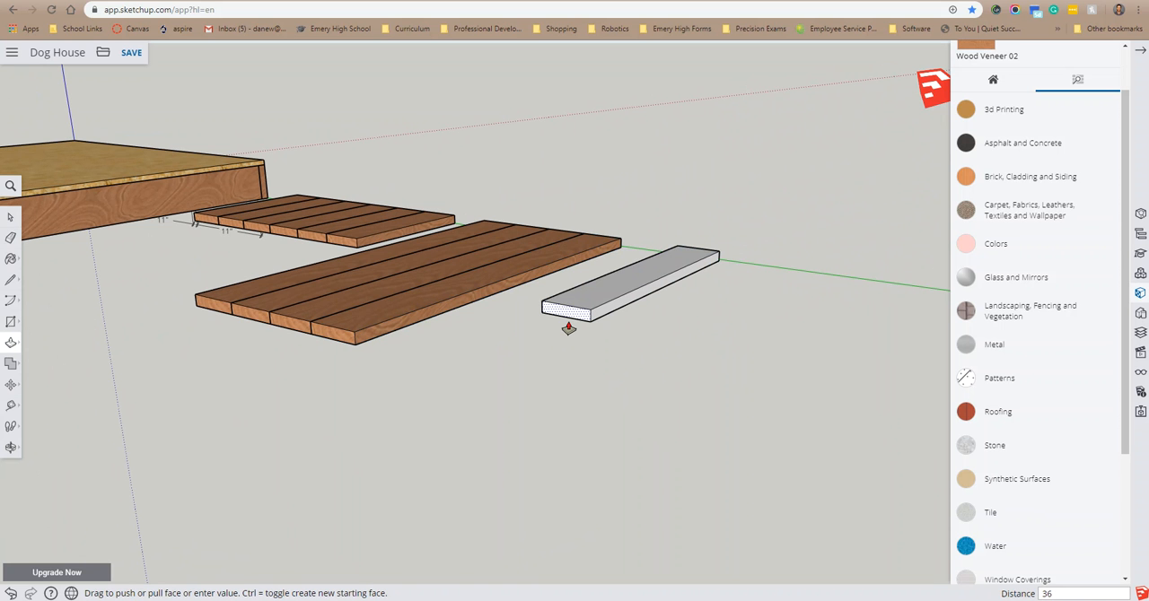
key(Return)
Step: Select the whole 36-inch board and paint it with Wood Veneer 02
middle_drag(665, 417, 772, 419)
key(space)
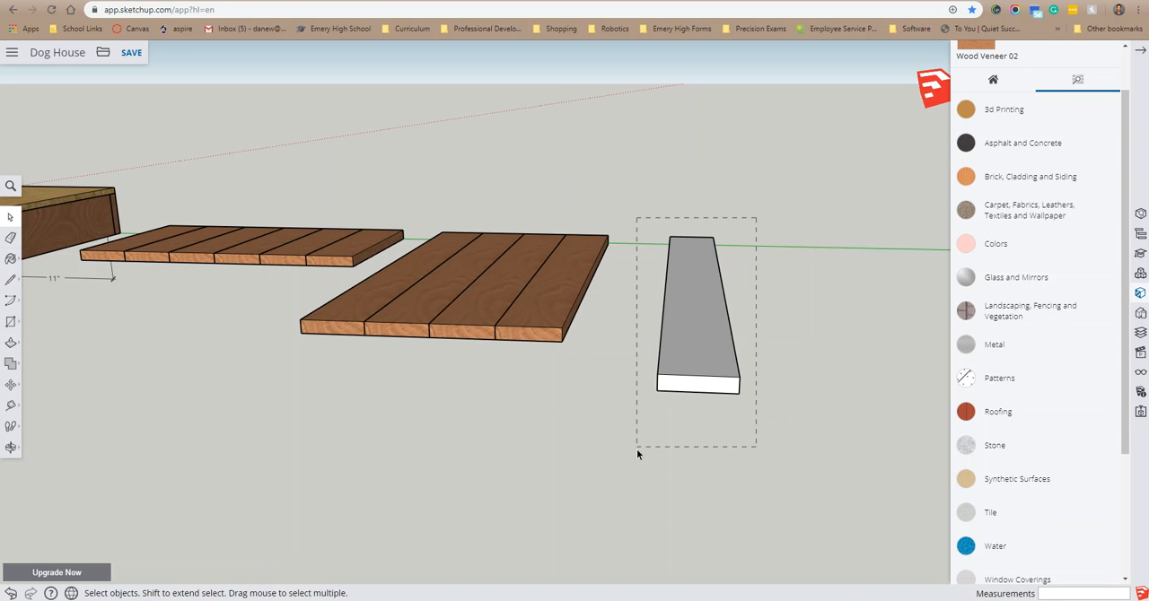
drag(643, 460, 640, 444)
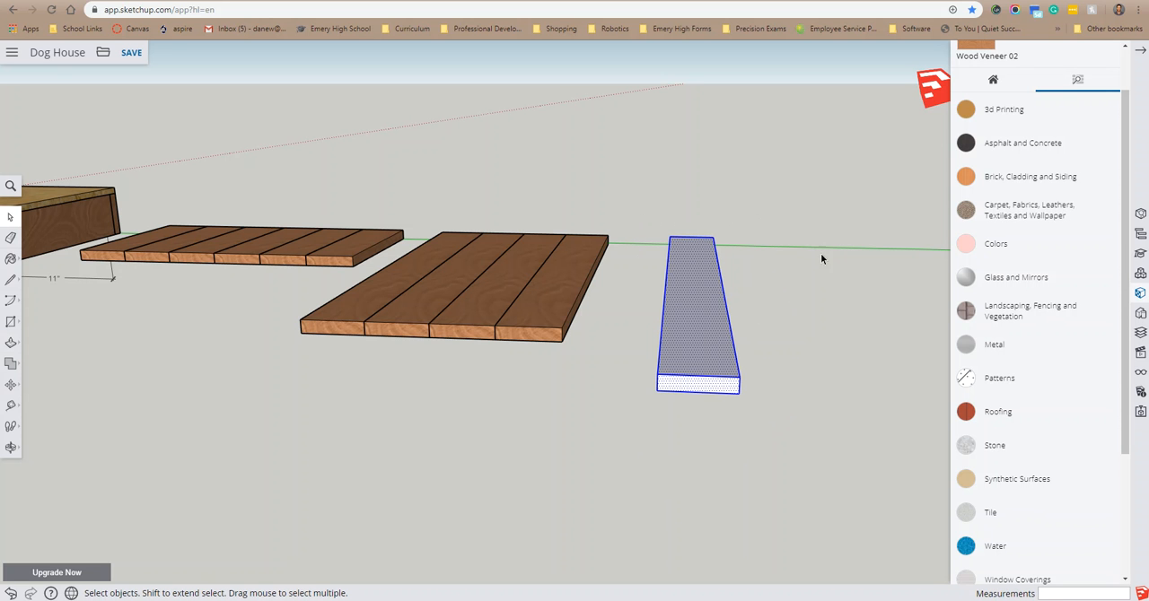
click(11, 258)
click(716, 316)
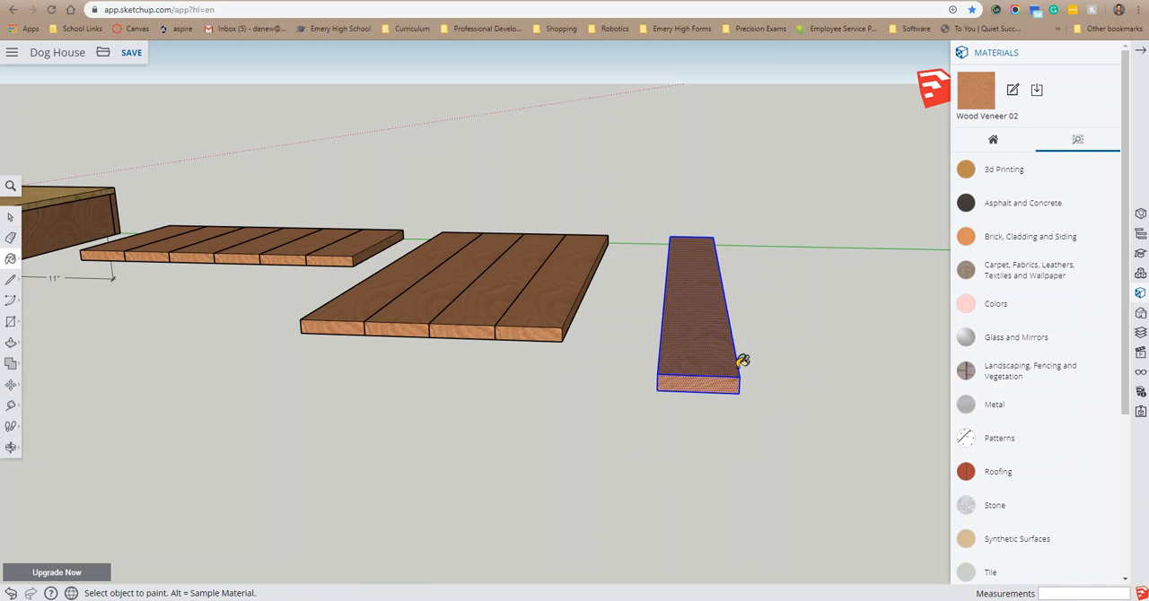
Step: Make the painted 36-inch board a component with the definition name 1x4x36 Top Plate
key(space)
right_click(697, 323)
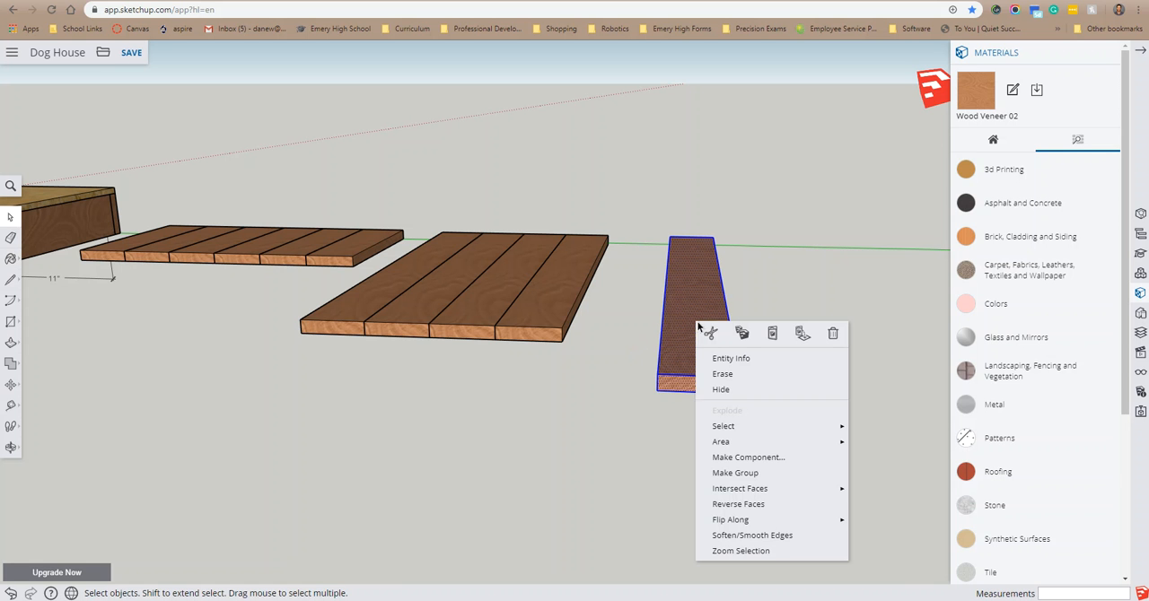
click(749, 458)
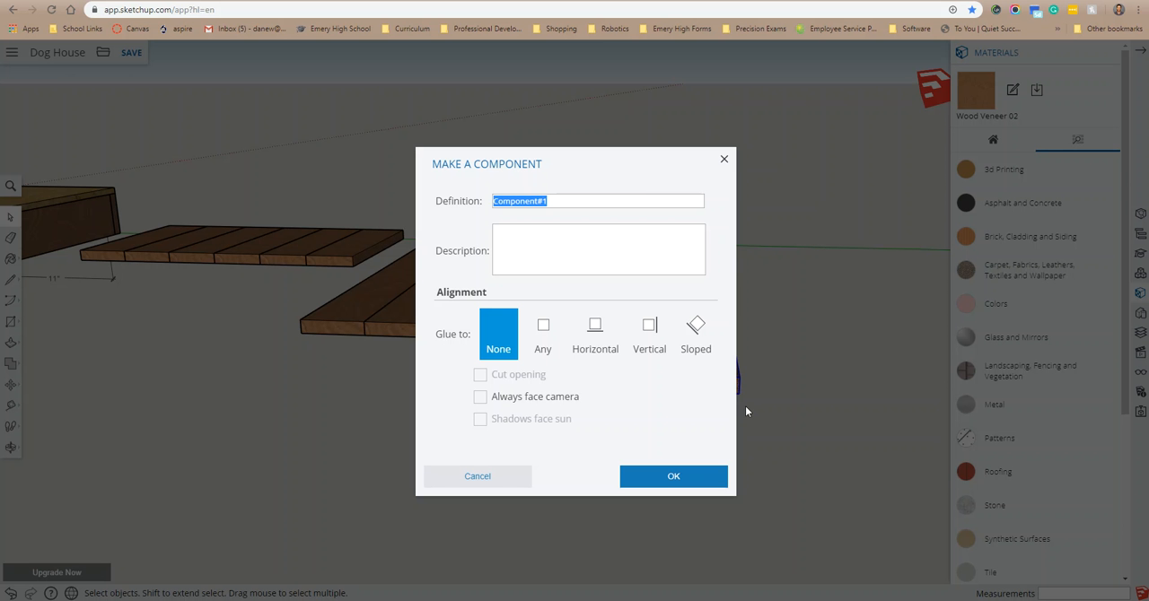
text(1x4x36 )
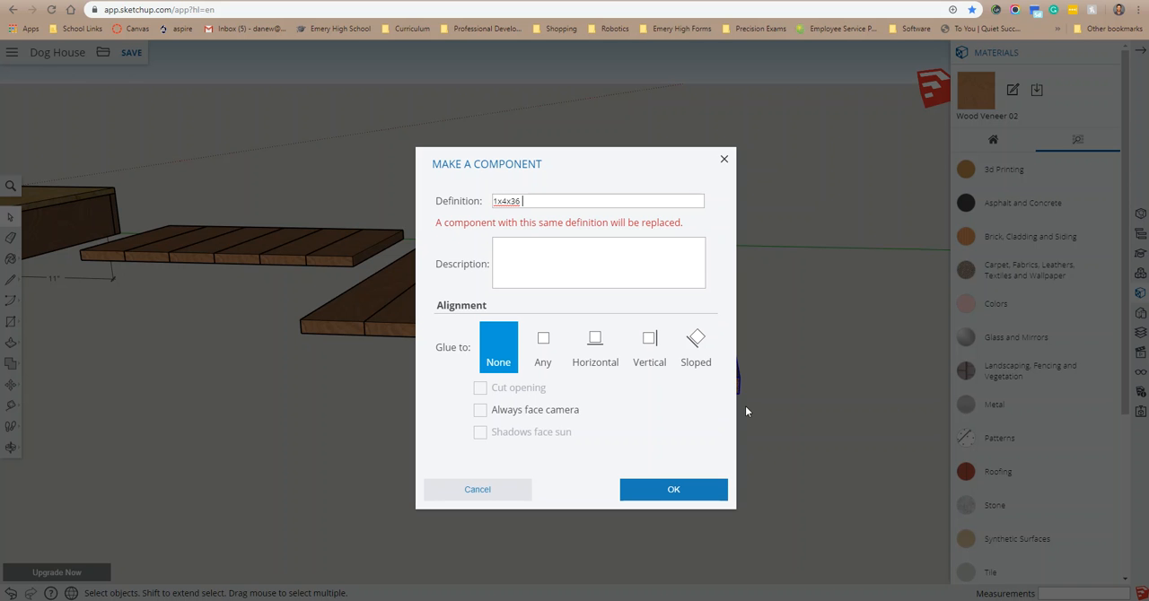
text(Top)
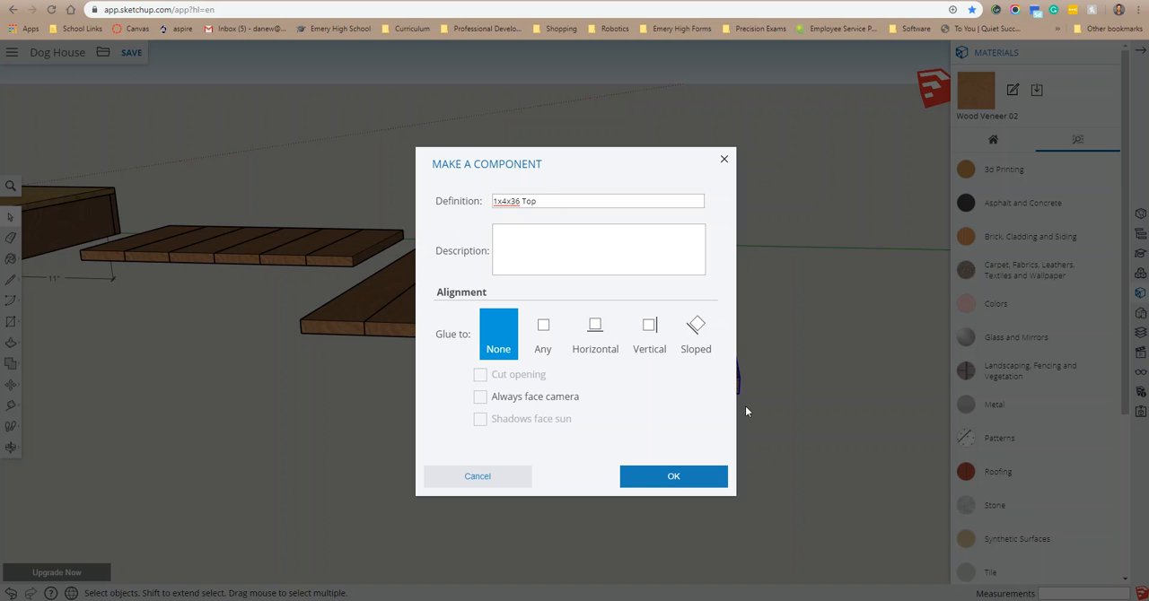
text( Plate)
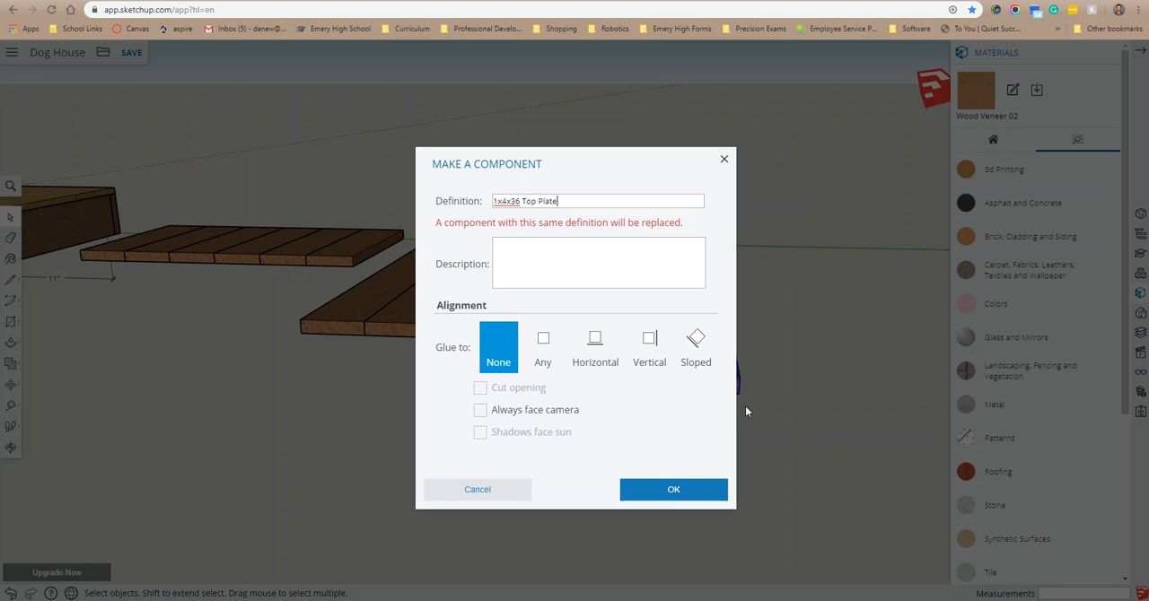
click(673, 489)
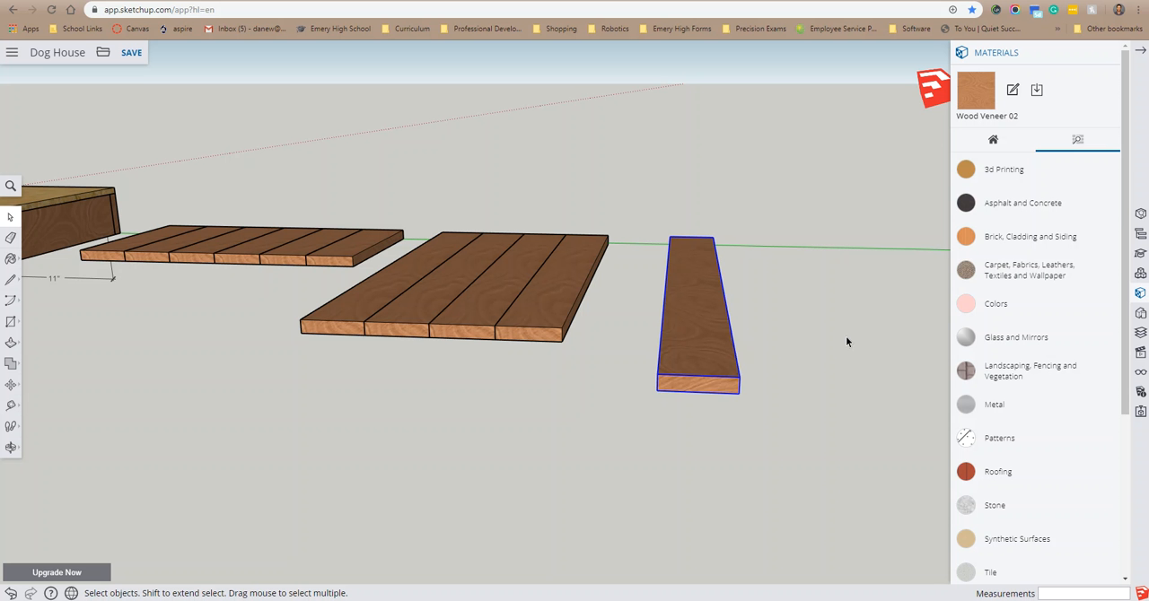
Step: Copy the 1x4x36 Top Plate board and place the copy edge to edge with it along the green axis
middle_drag(839, 333, 629, 361)
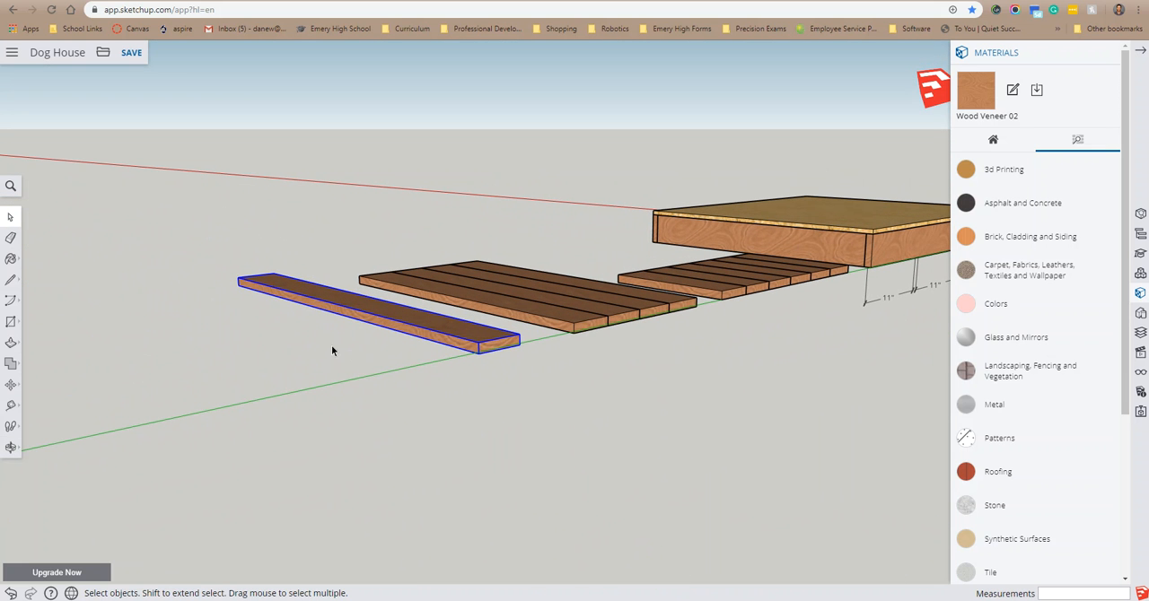
right_click(391, 316)
right_click(433, 321)
click(507, 290)
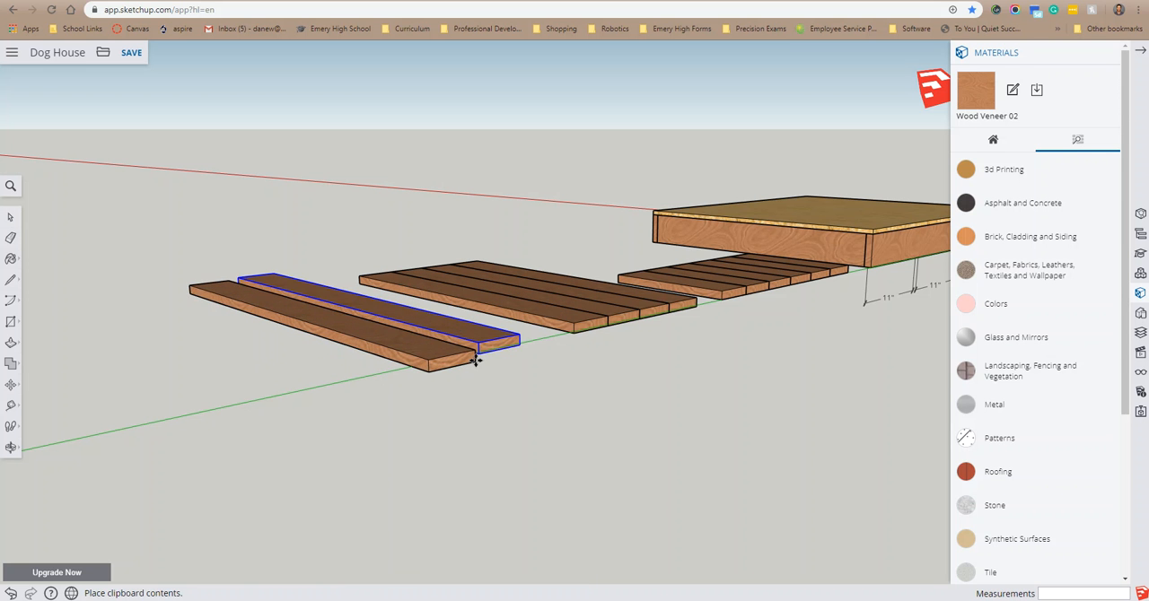
click(479, 353)
middle_drag(502, 421, 725, 413)
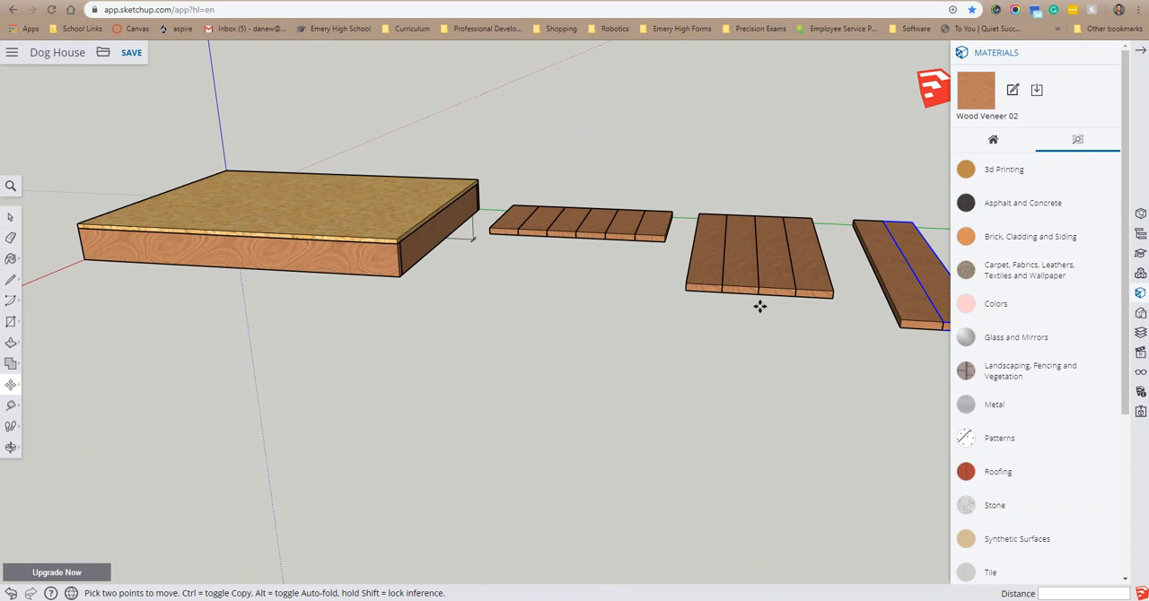